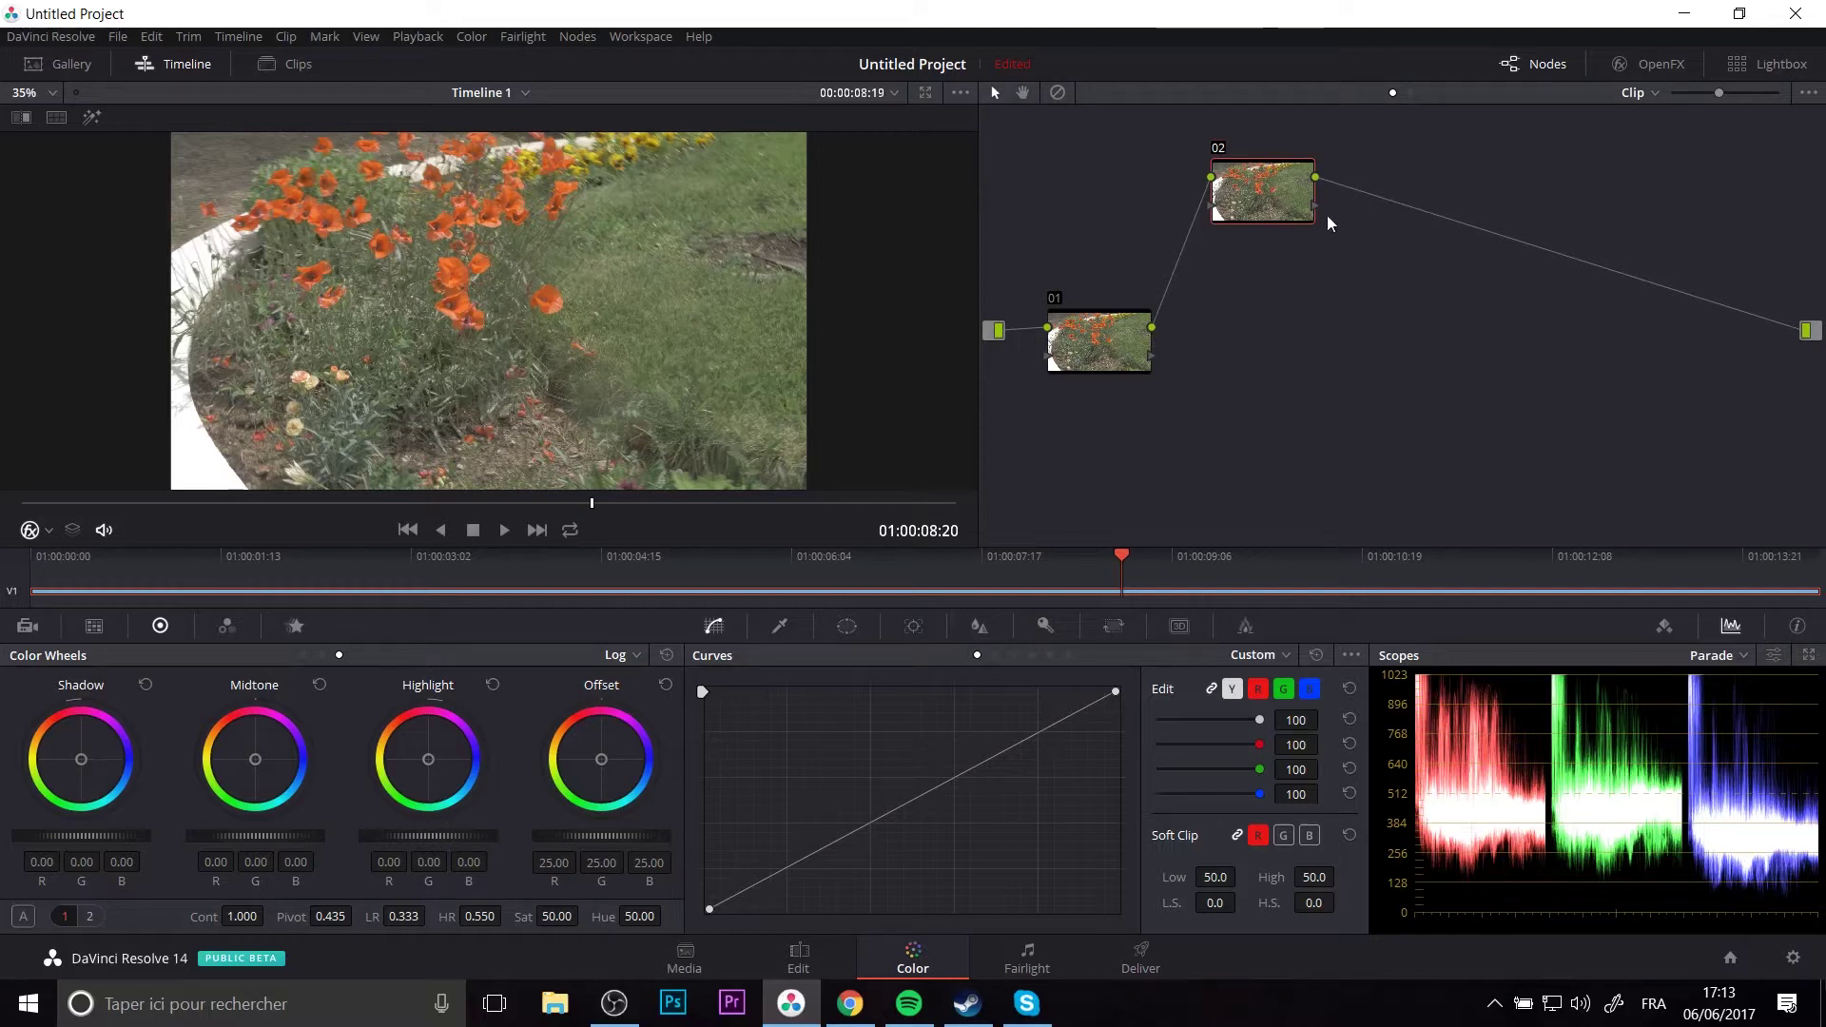
Apply the Magic Bullet Looks effect to node 02 and open its look for editing.
left_click(1662, 63)
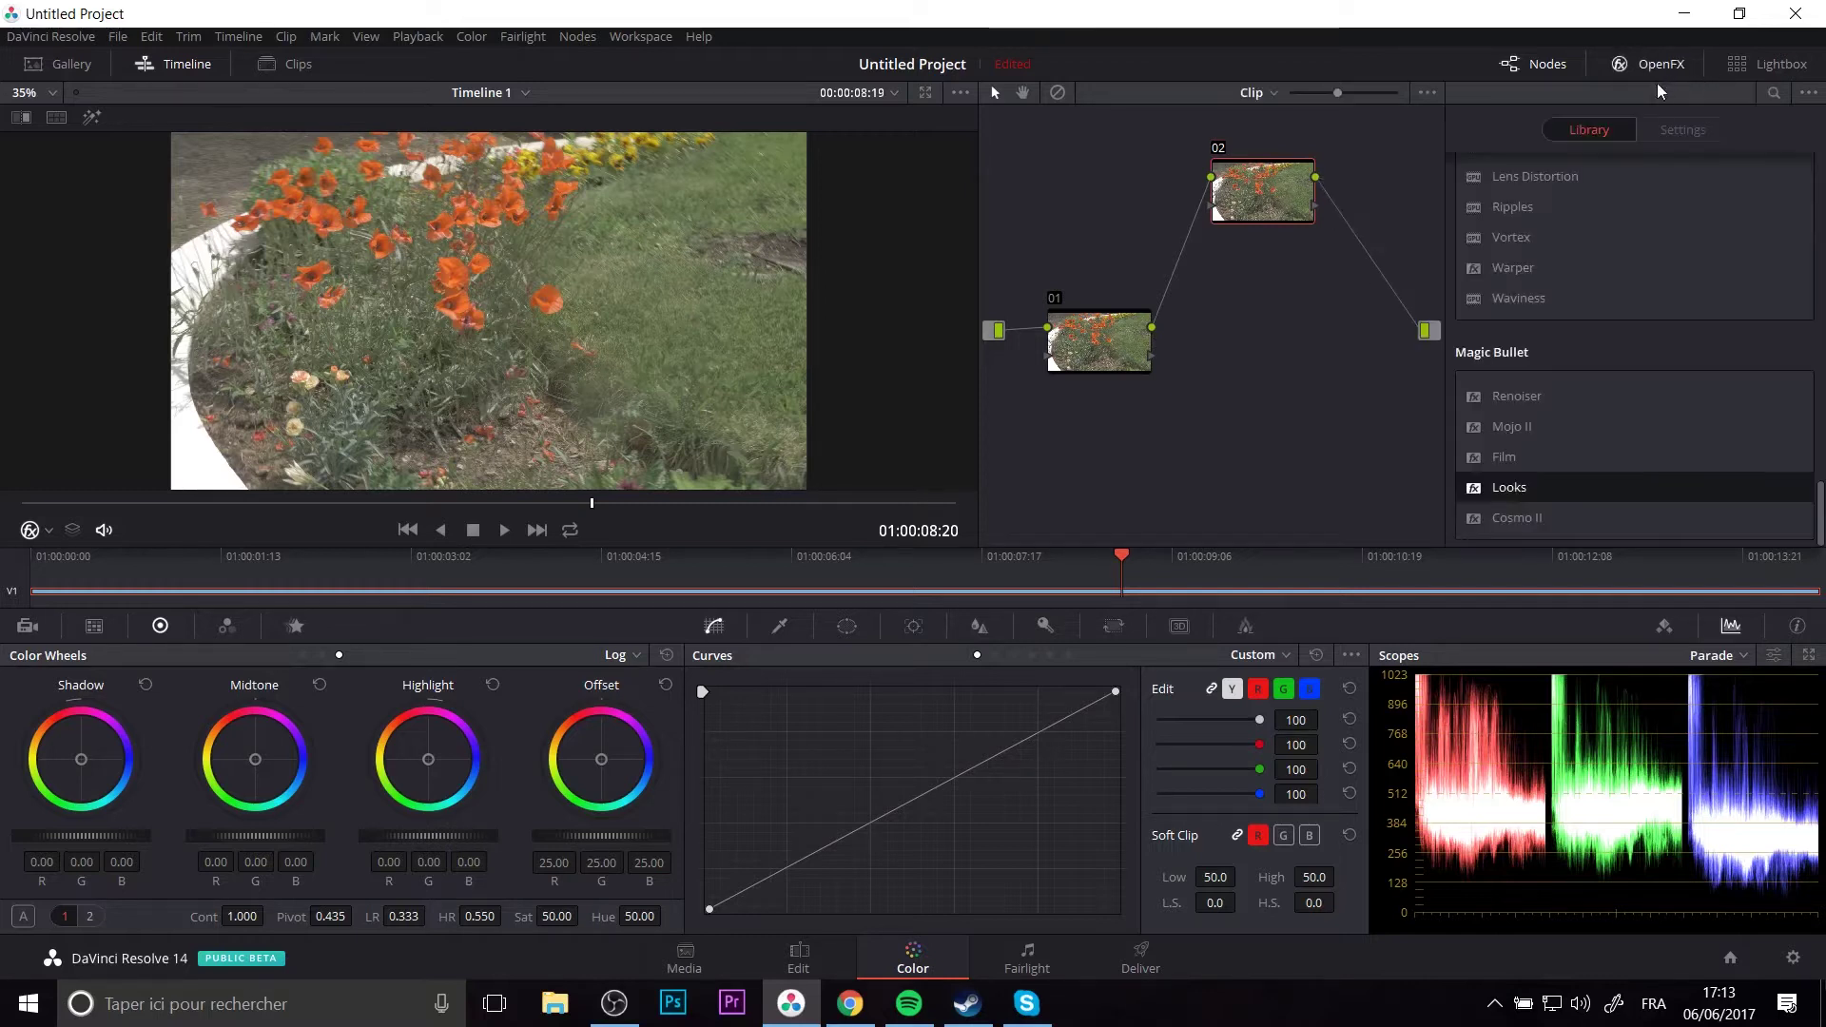
left_click_drag(1512, 487, 1265, 193)
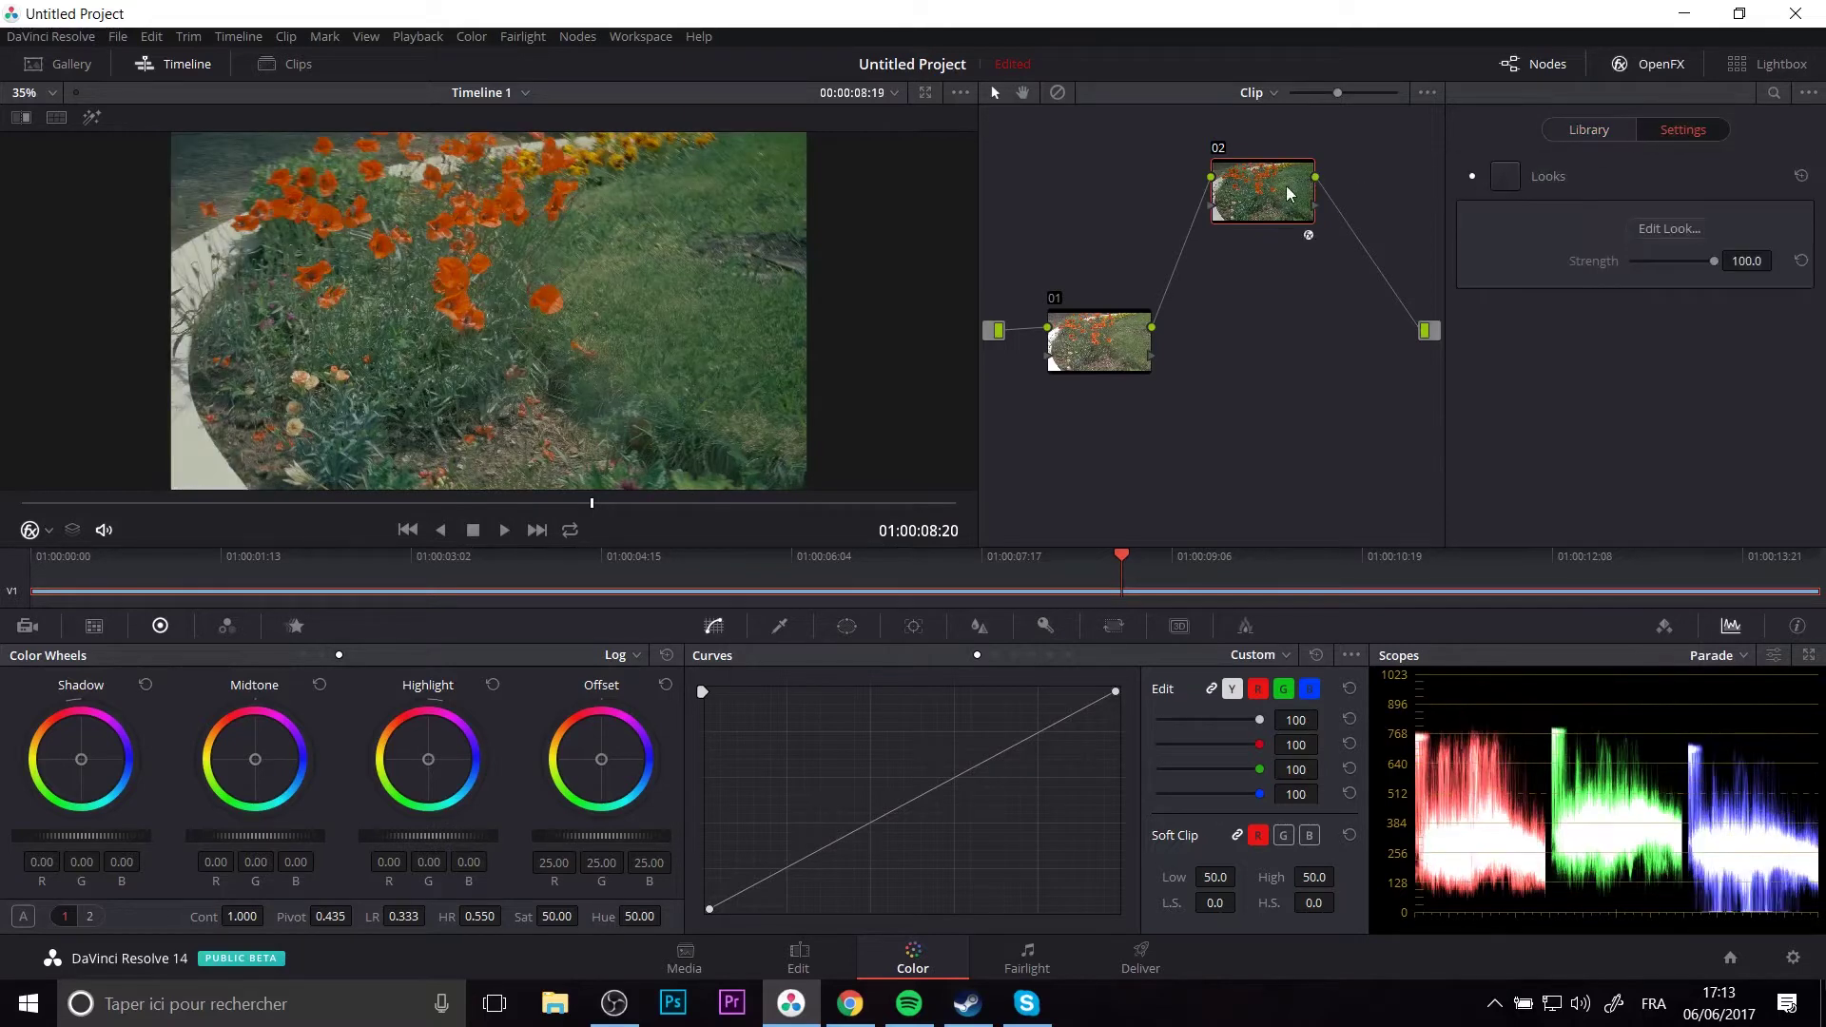
left_click(1669, 229)
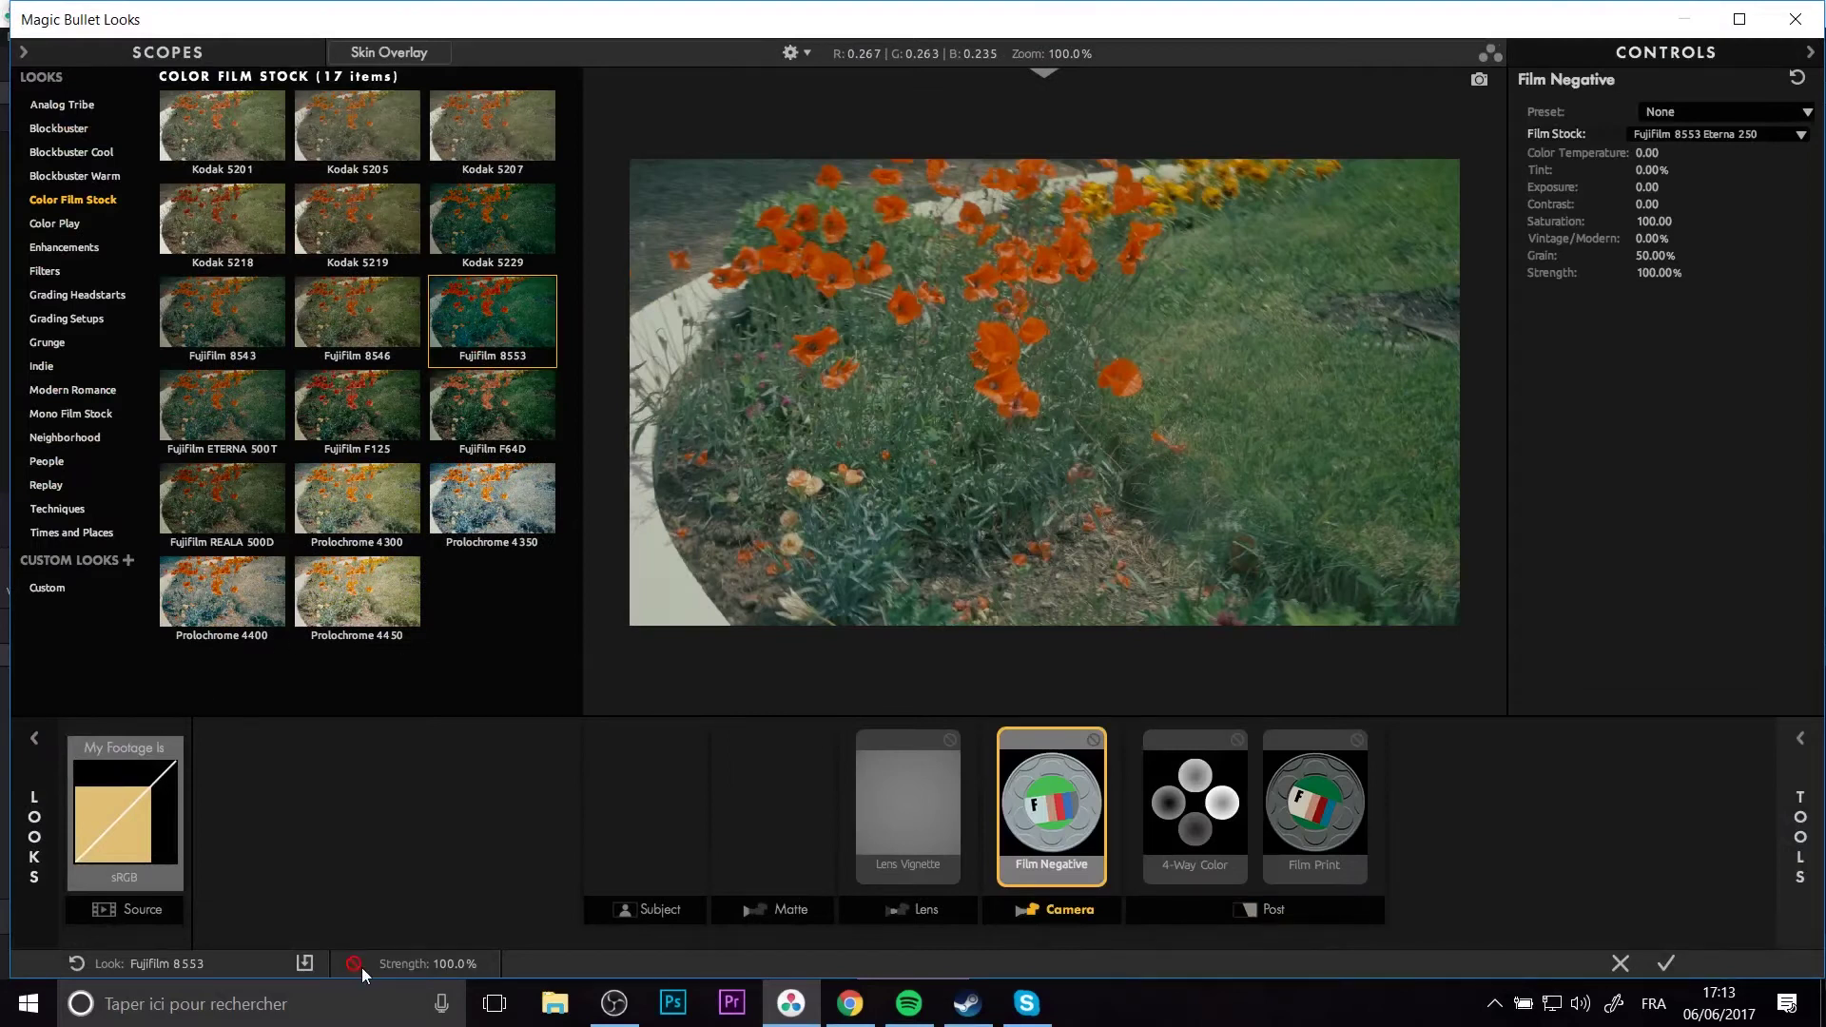
Delete the Lens Vignette, Film Negative, 4-Way Color and Film Print tools from the look.
left_click(357, 965)
left_click(916, 800)
key("Delete")
left_click(1048, 809)
key("Delete")
left_click(1208, 805)
key("Delete")
left_click(1229, 803)
key("Delete")
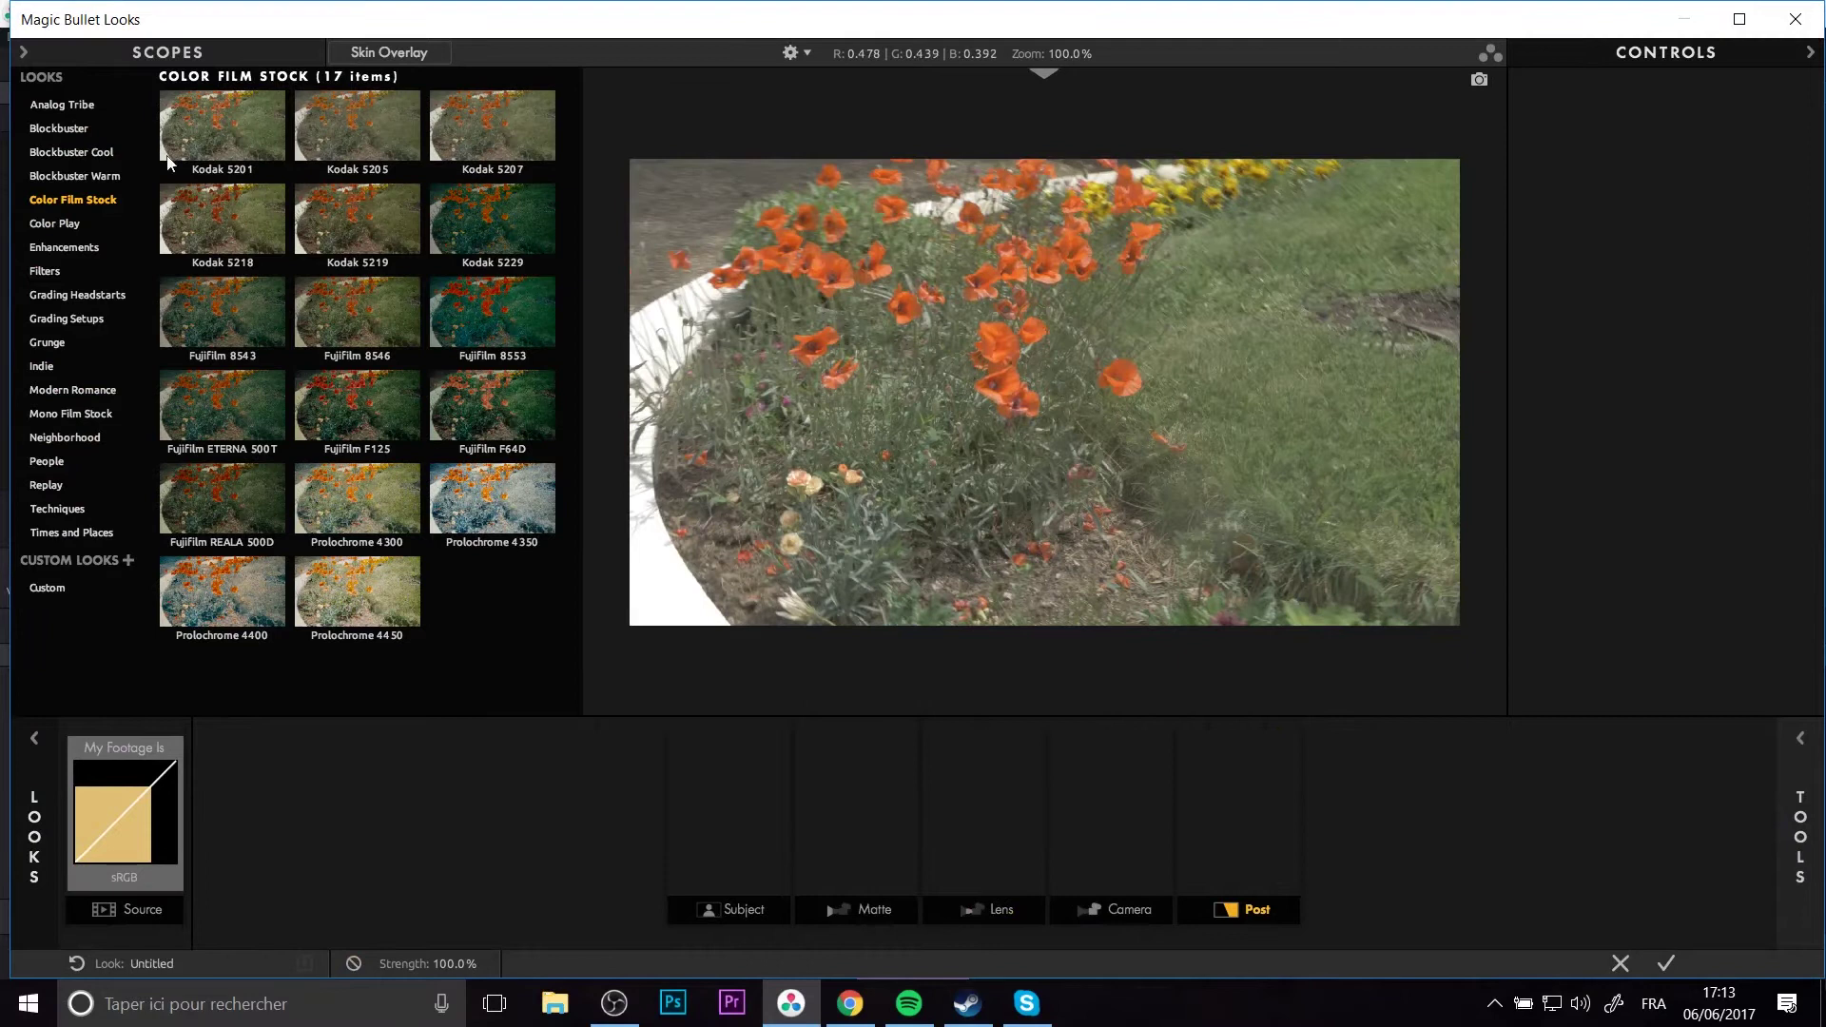
Preview the Kodak, Fujifilm and Prolochrome looks in Color Film Stock, comparing Kodak 5229 with Fujifilm 8553.
left_click(31, 844)
left_click(41, 774)
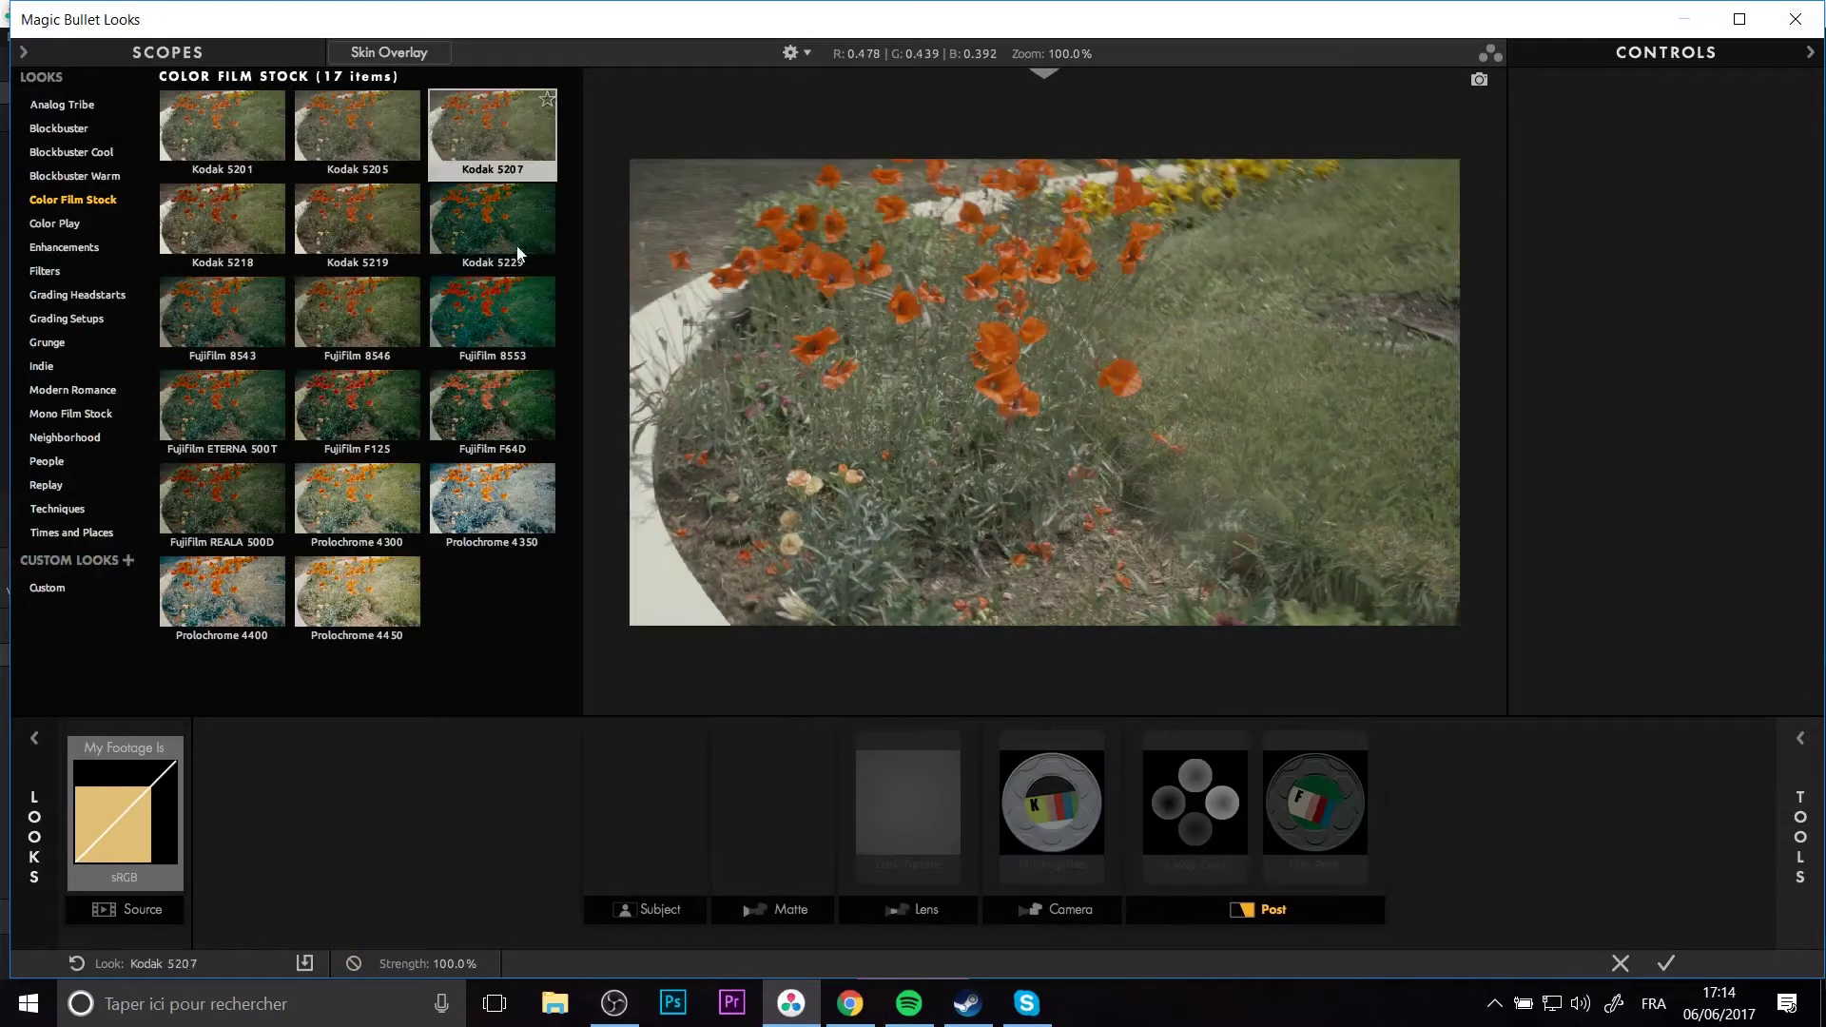
left_click(488, 234)
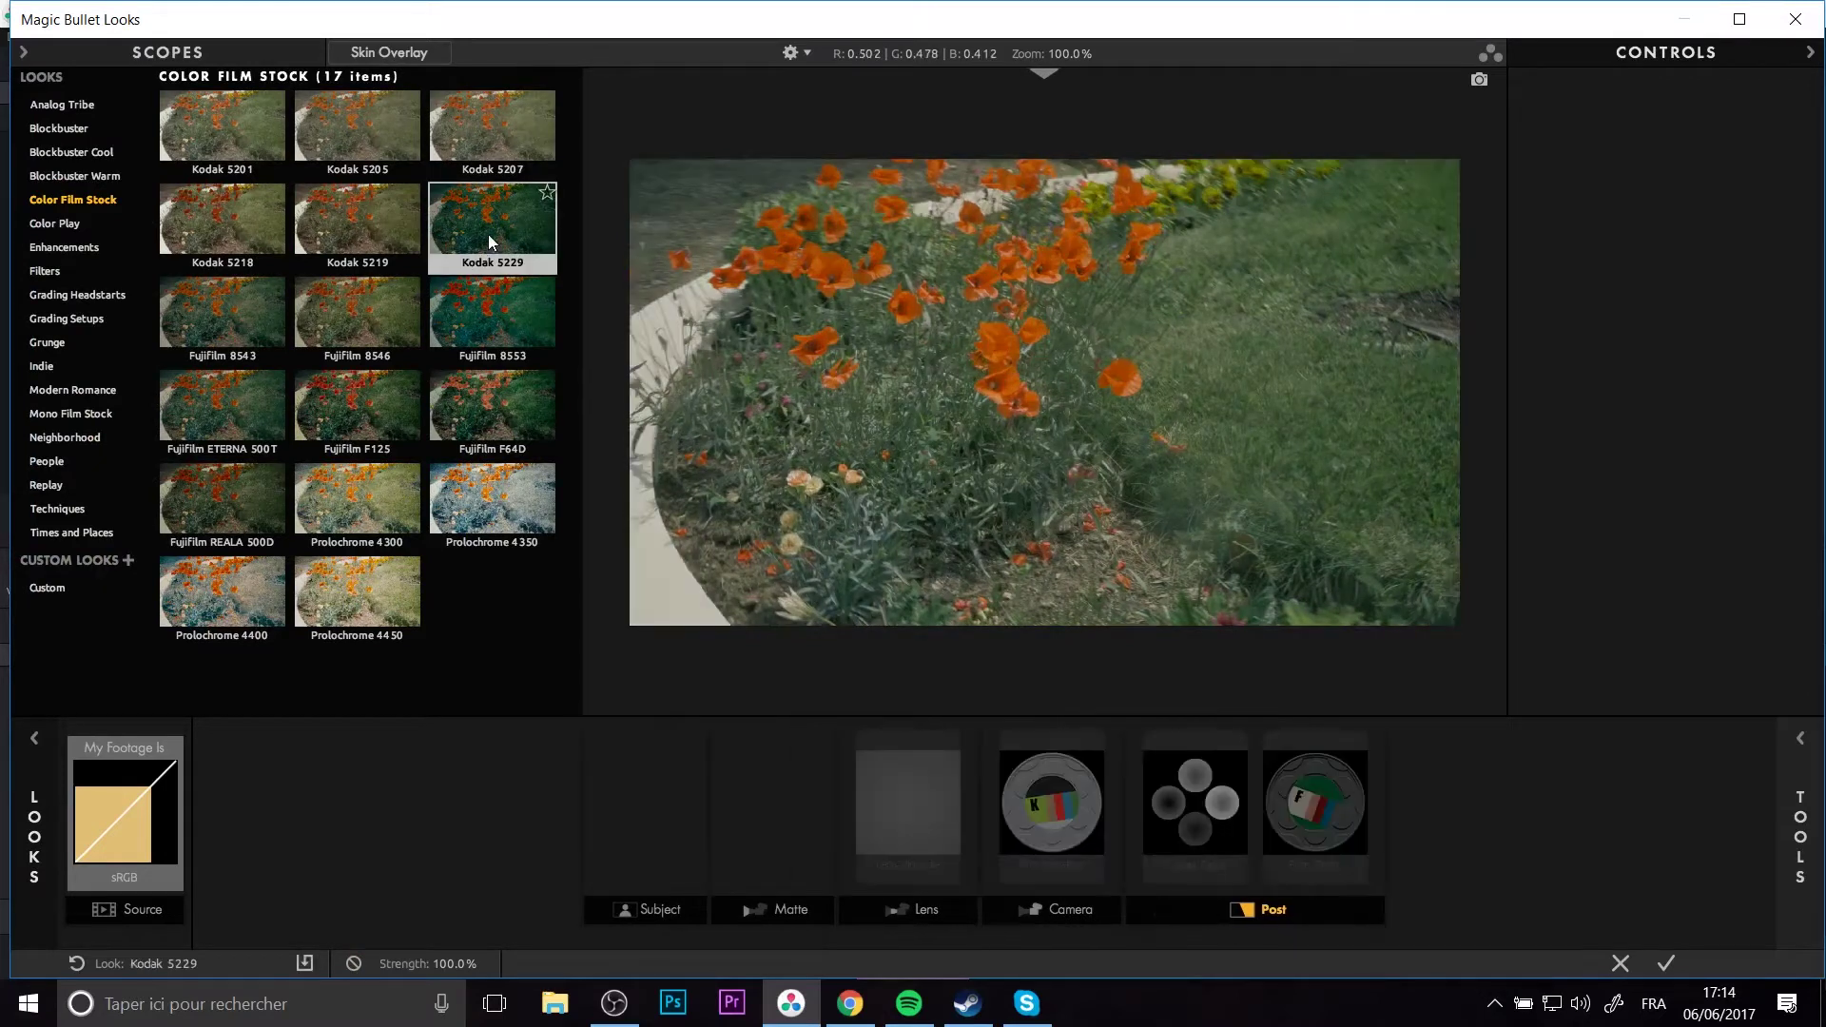
left_click(494, 334)
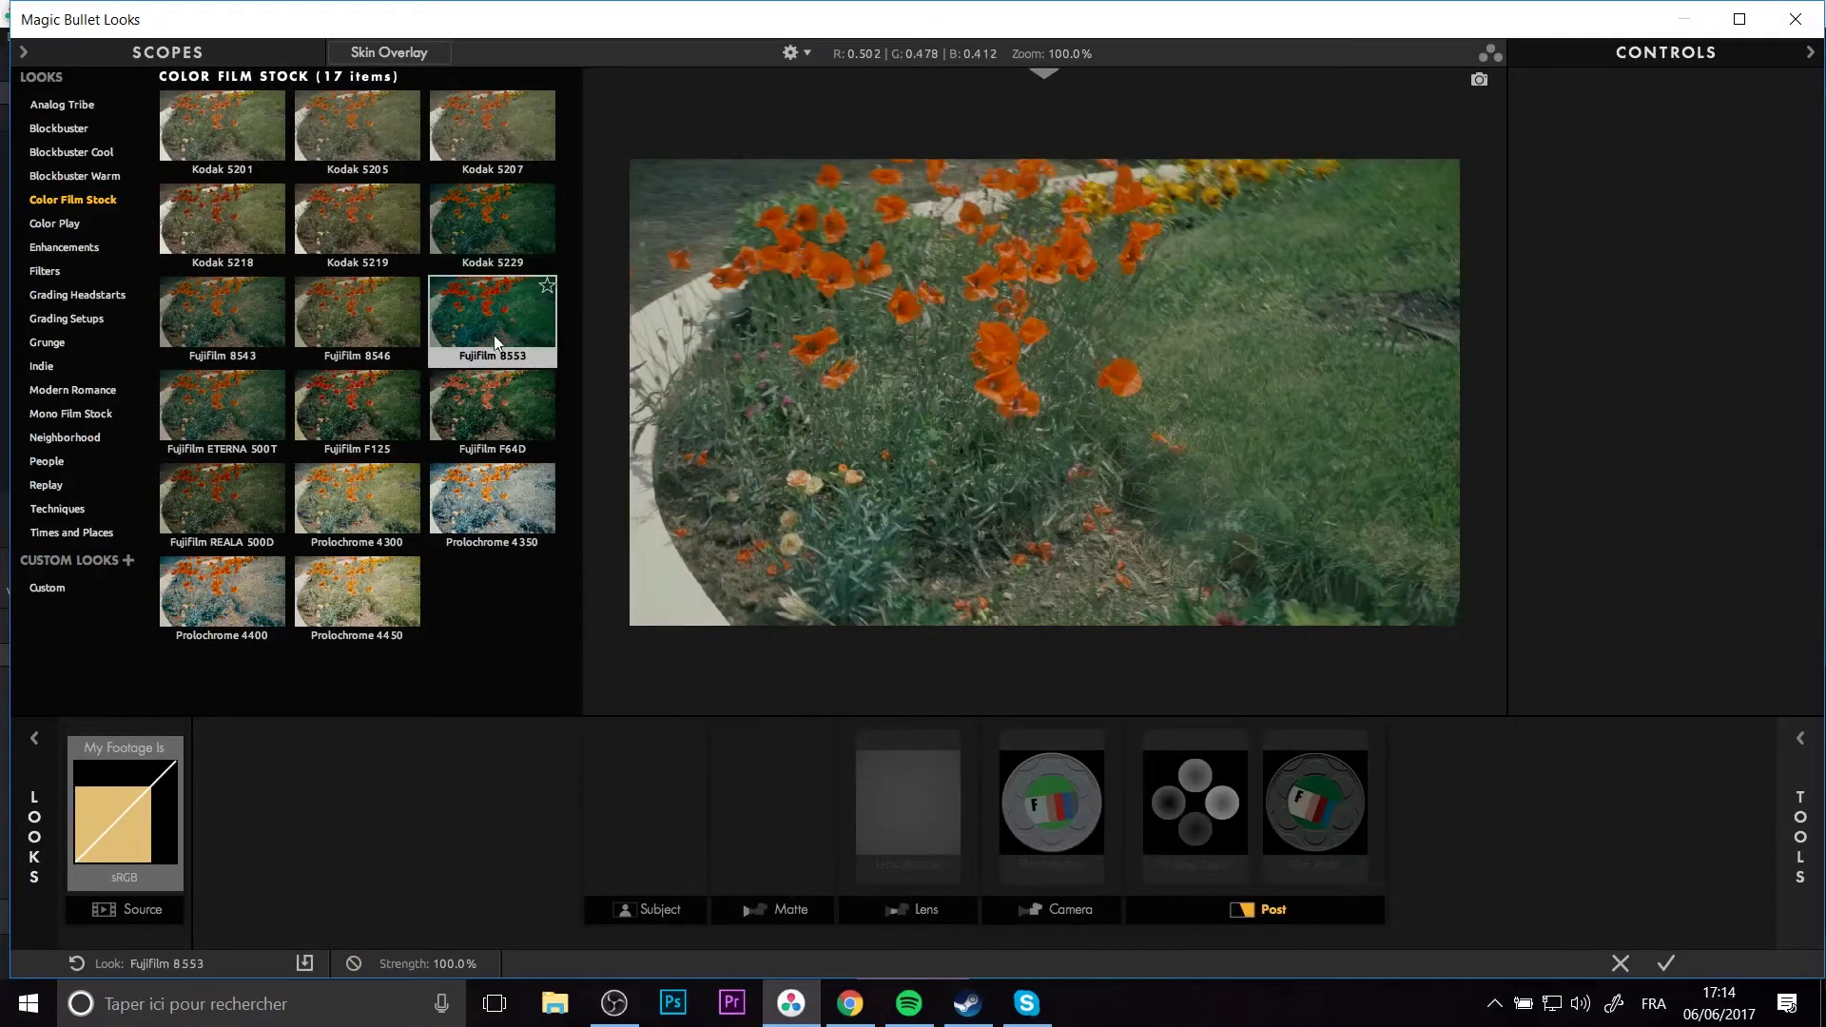
left_click(496, 531)
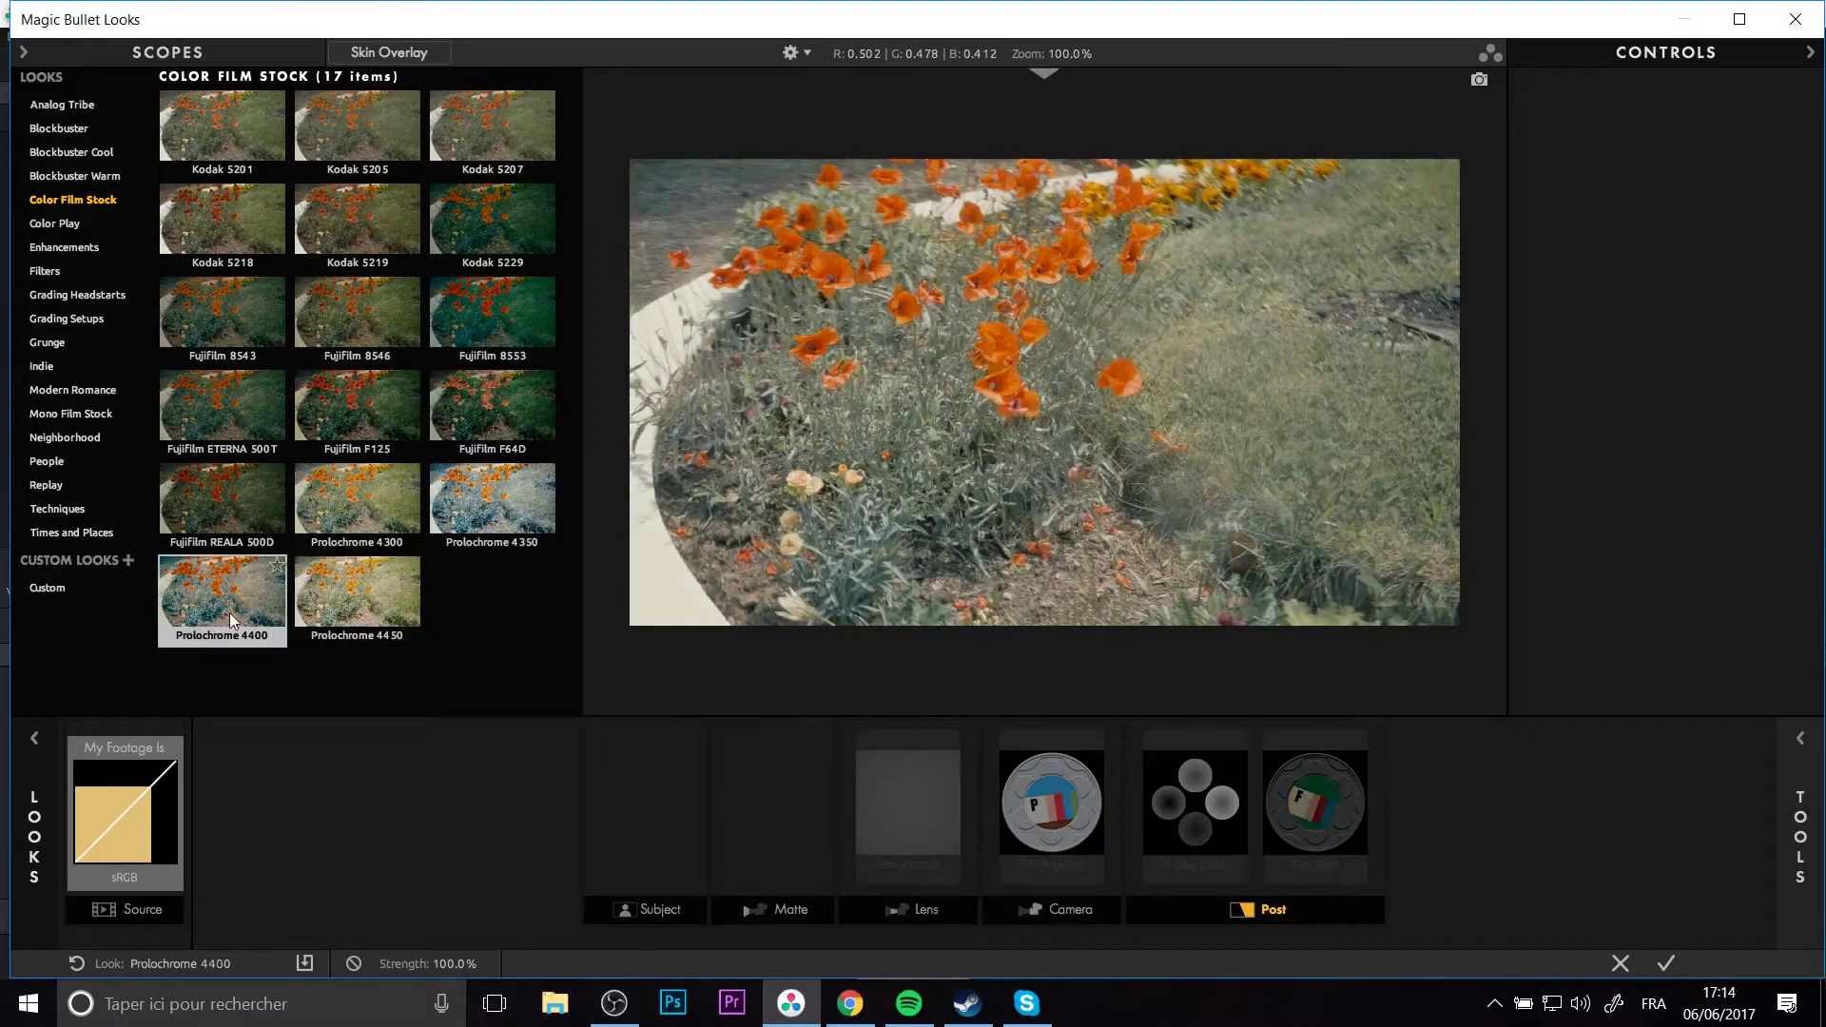
left_click(233, 406)
left_click(234, 311)
left_click(359, 312)
left_click(363, 228)
left_click(478, 113)
left_click(358, 109)
left_click(253, 95)
left_click(492, 224)
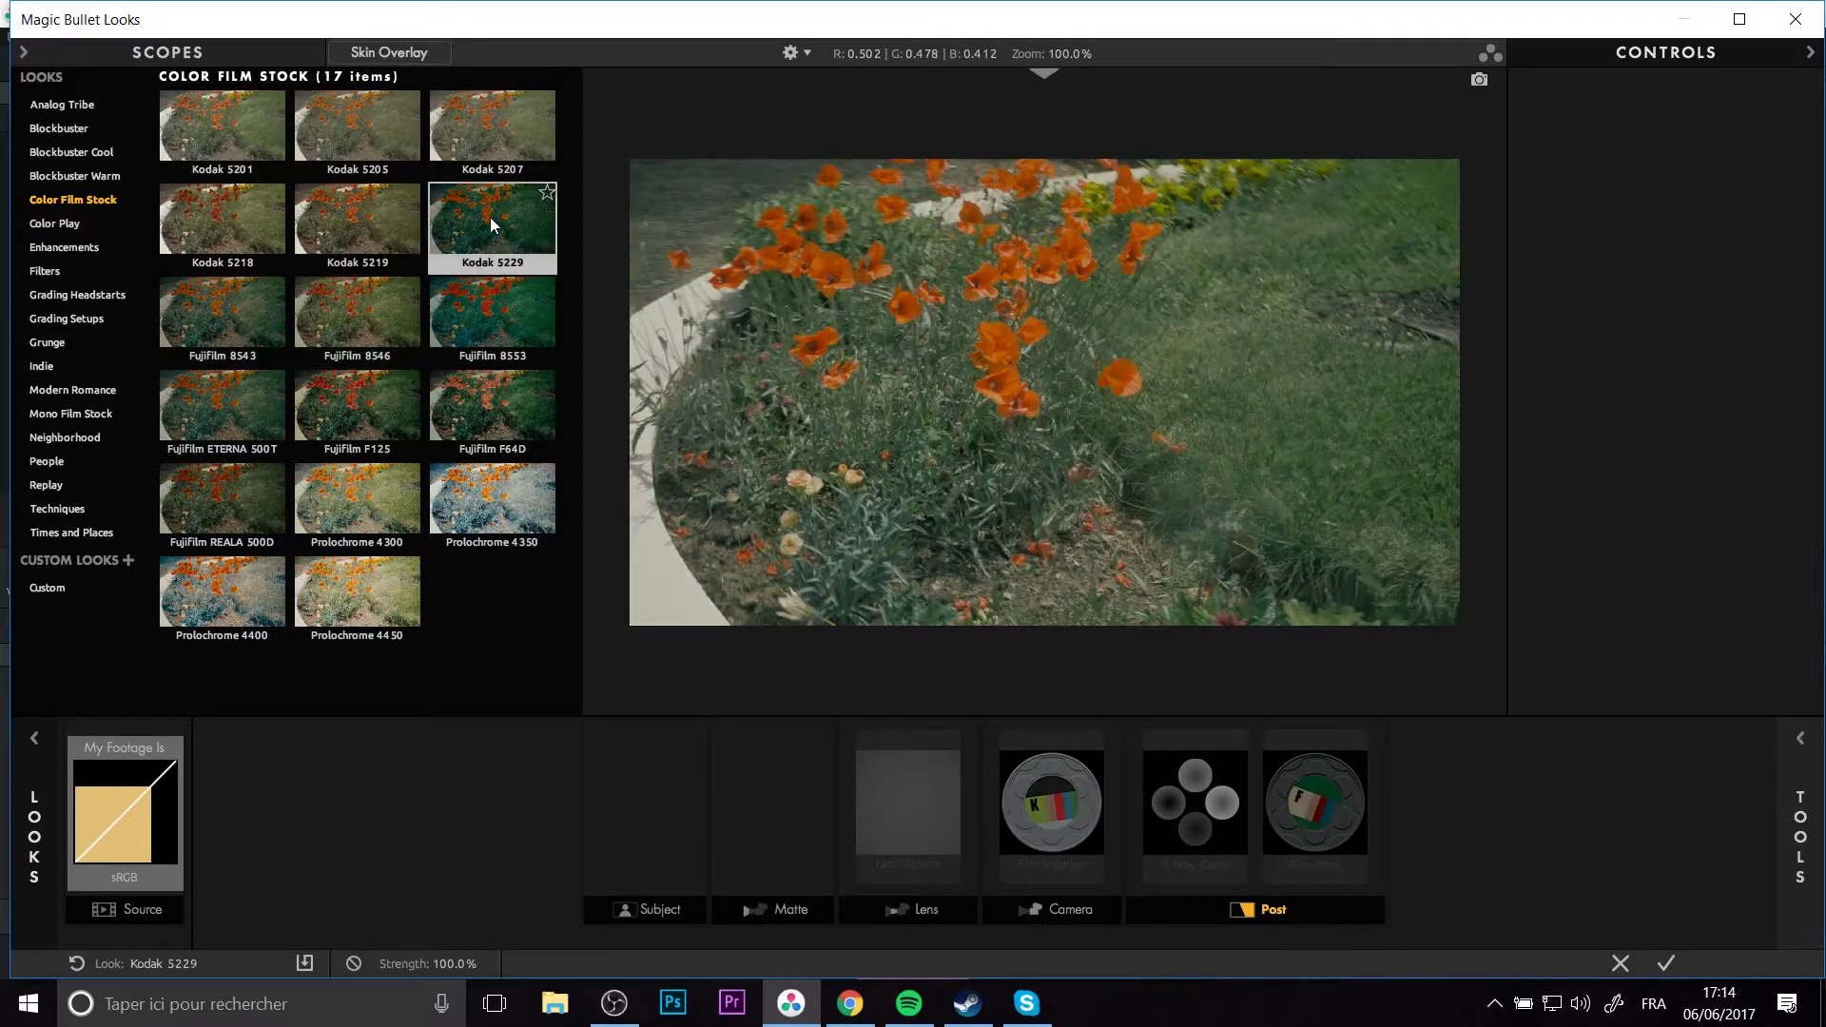
left_click(507, 328)
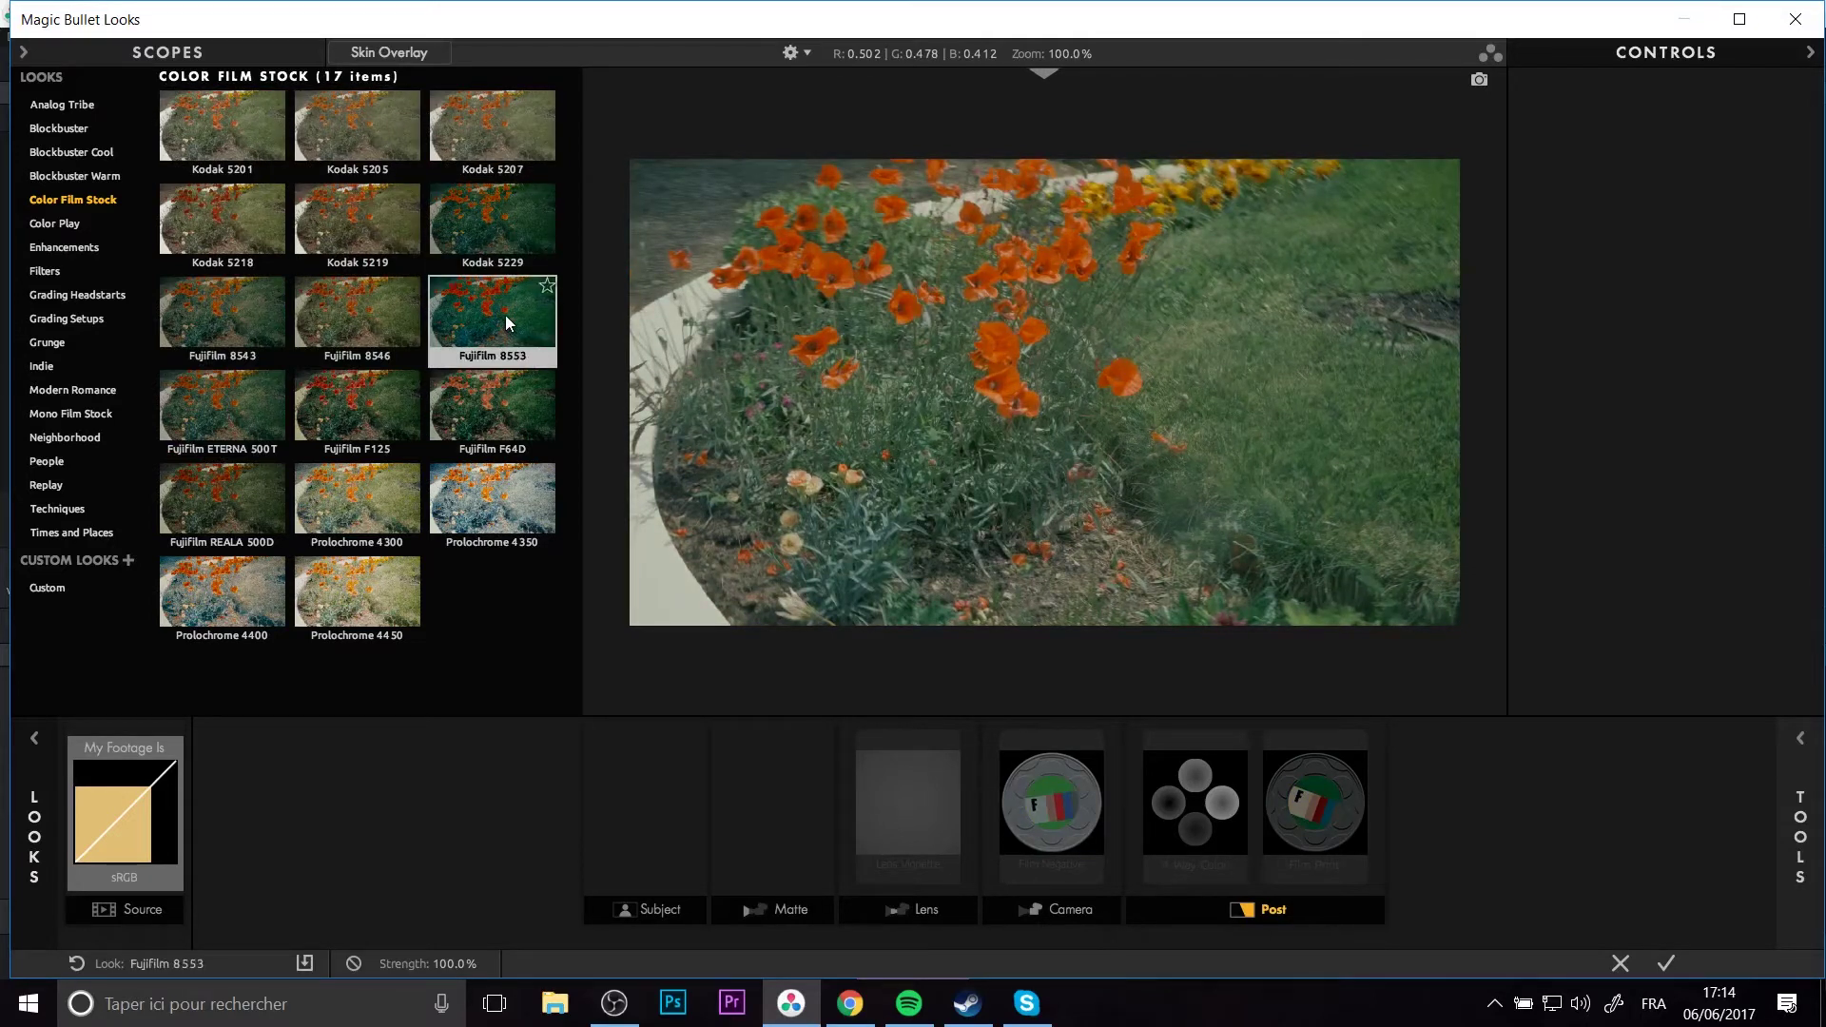
left_click(509, 225)
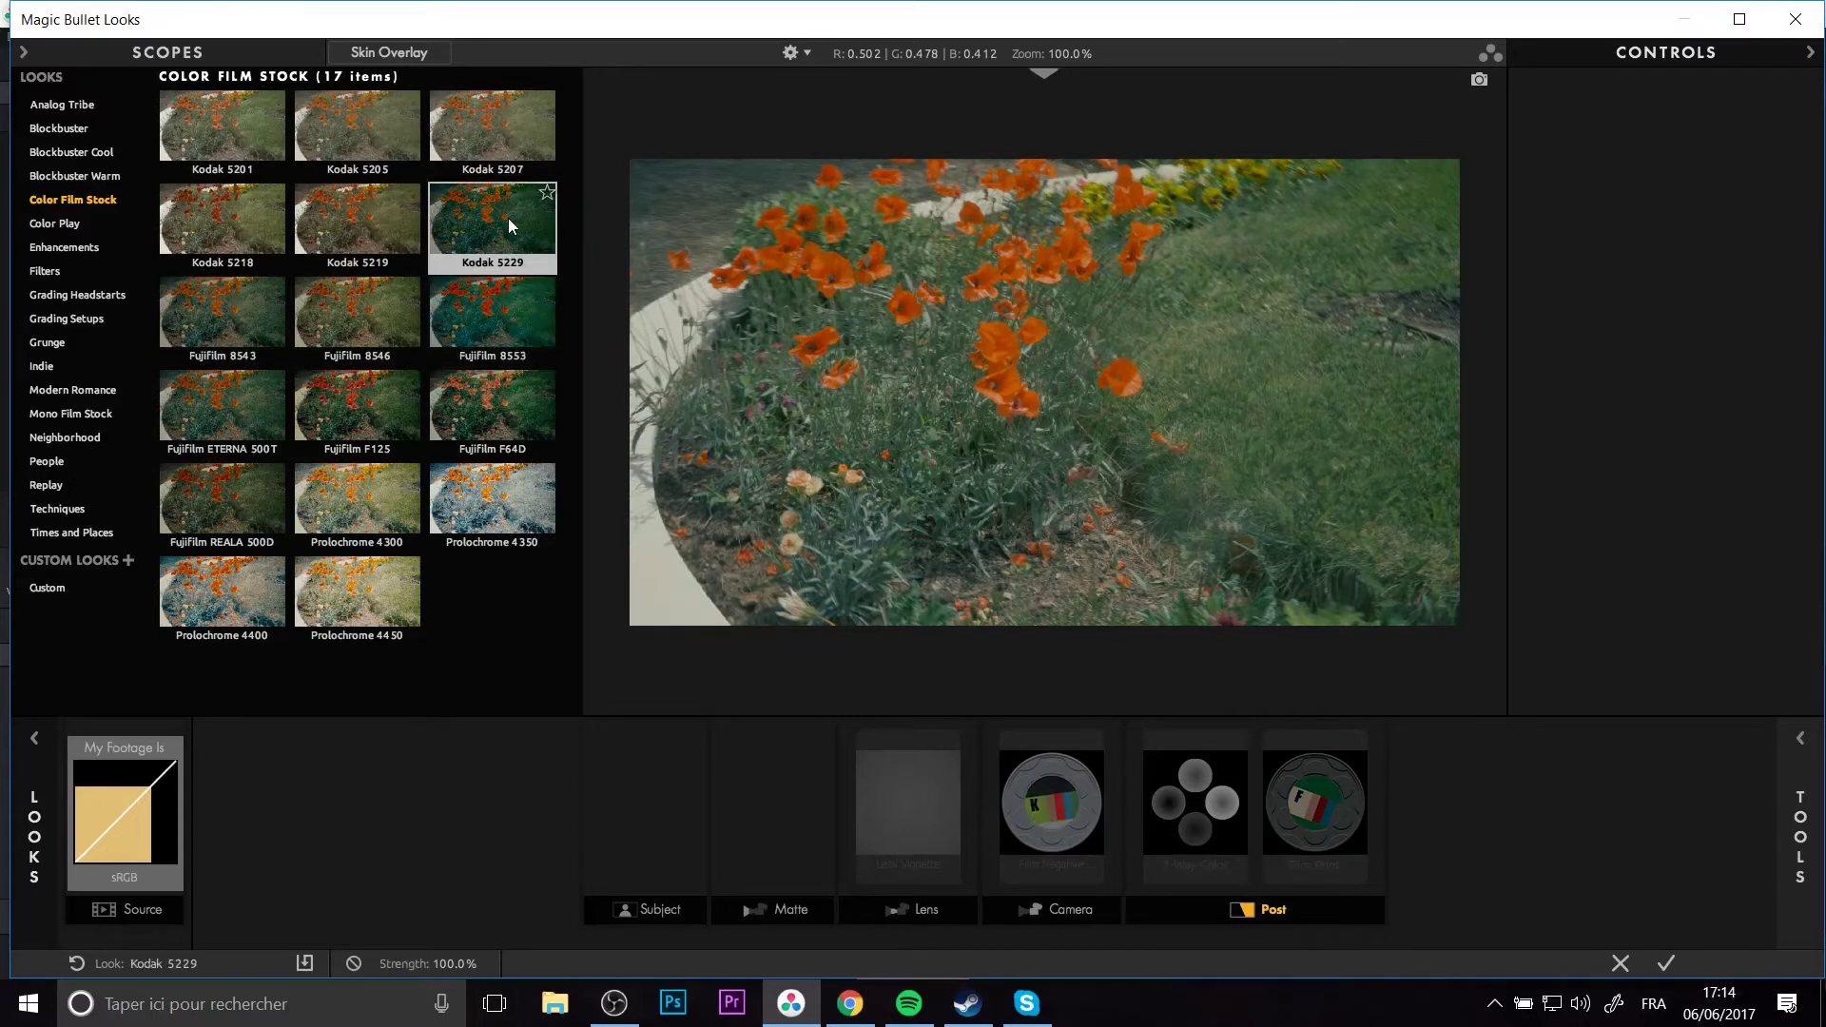
left_click(490, 323)
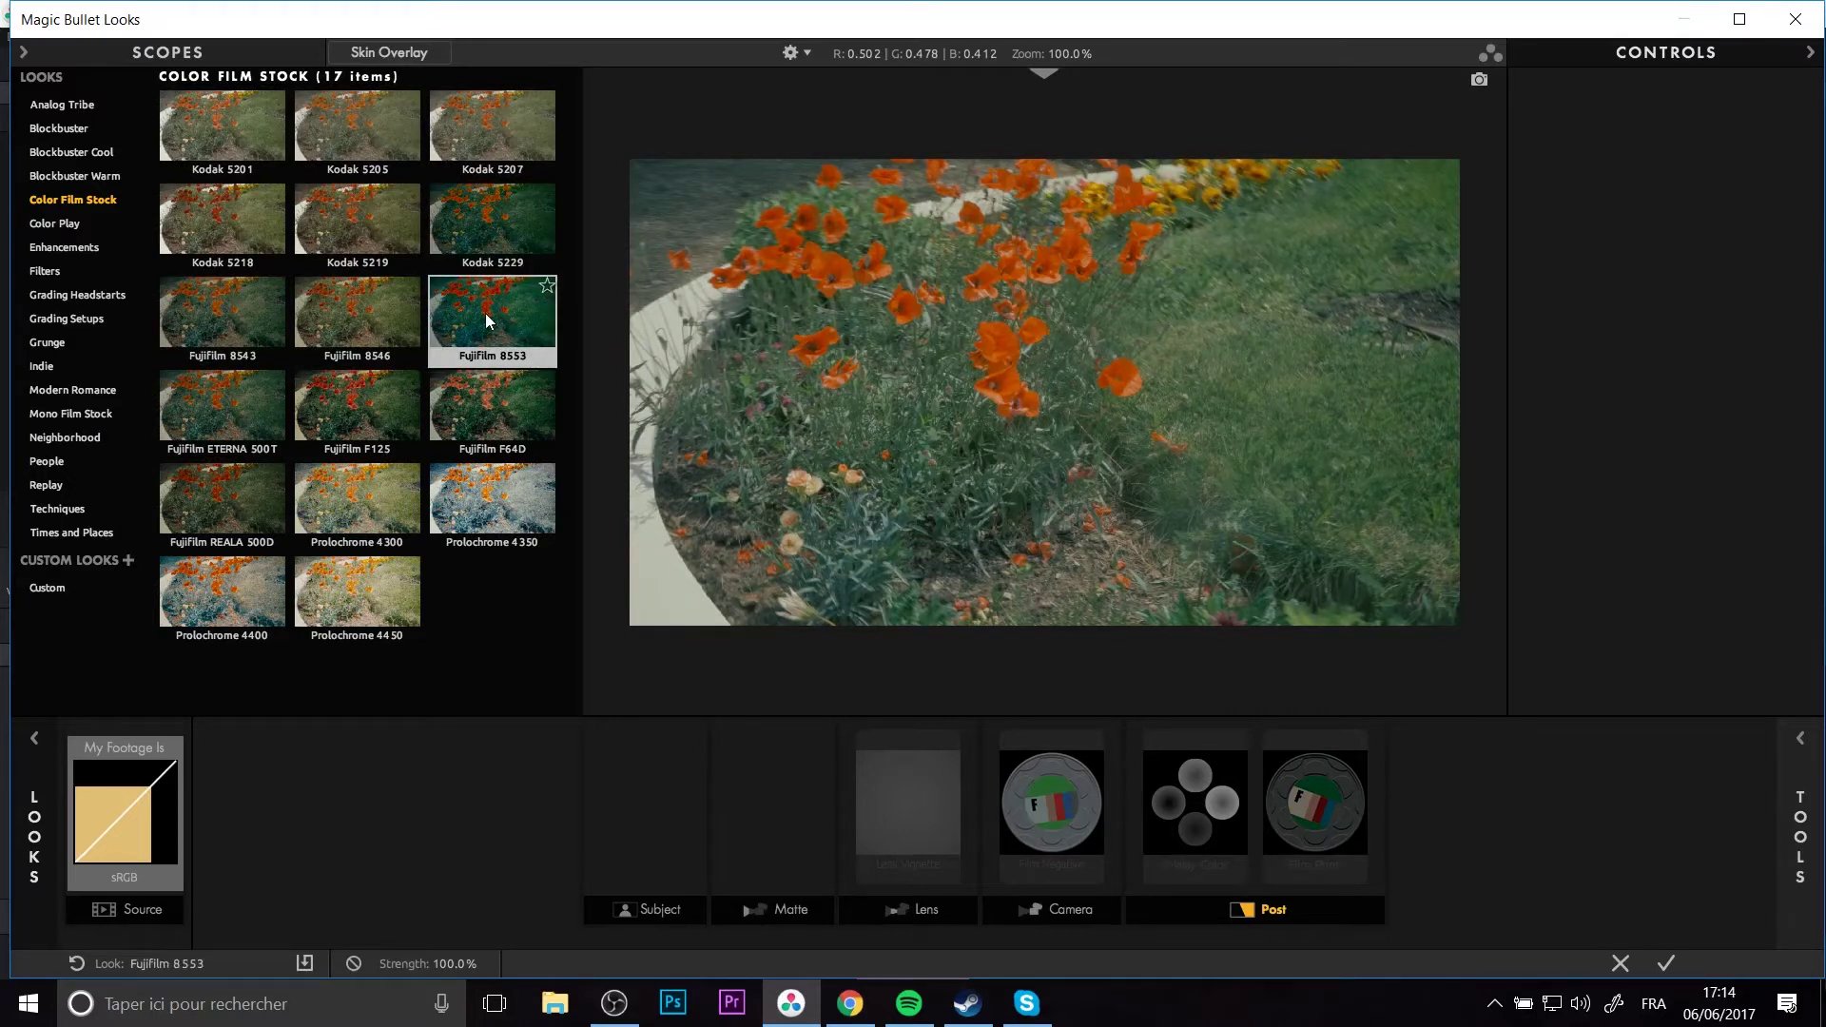
Apply the Fujifilm 8553 look and inspect the settings of its Film Negative and Film Print tools.
left_click(486, 315)
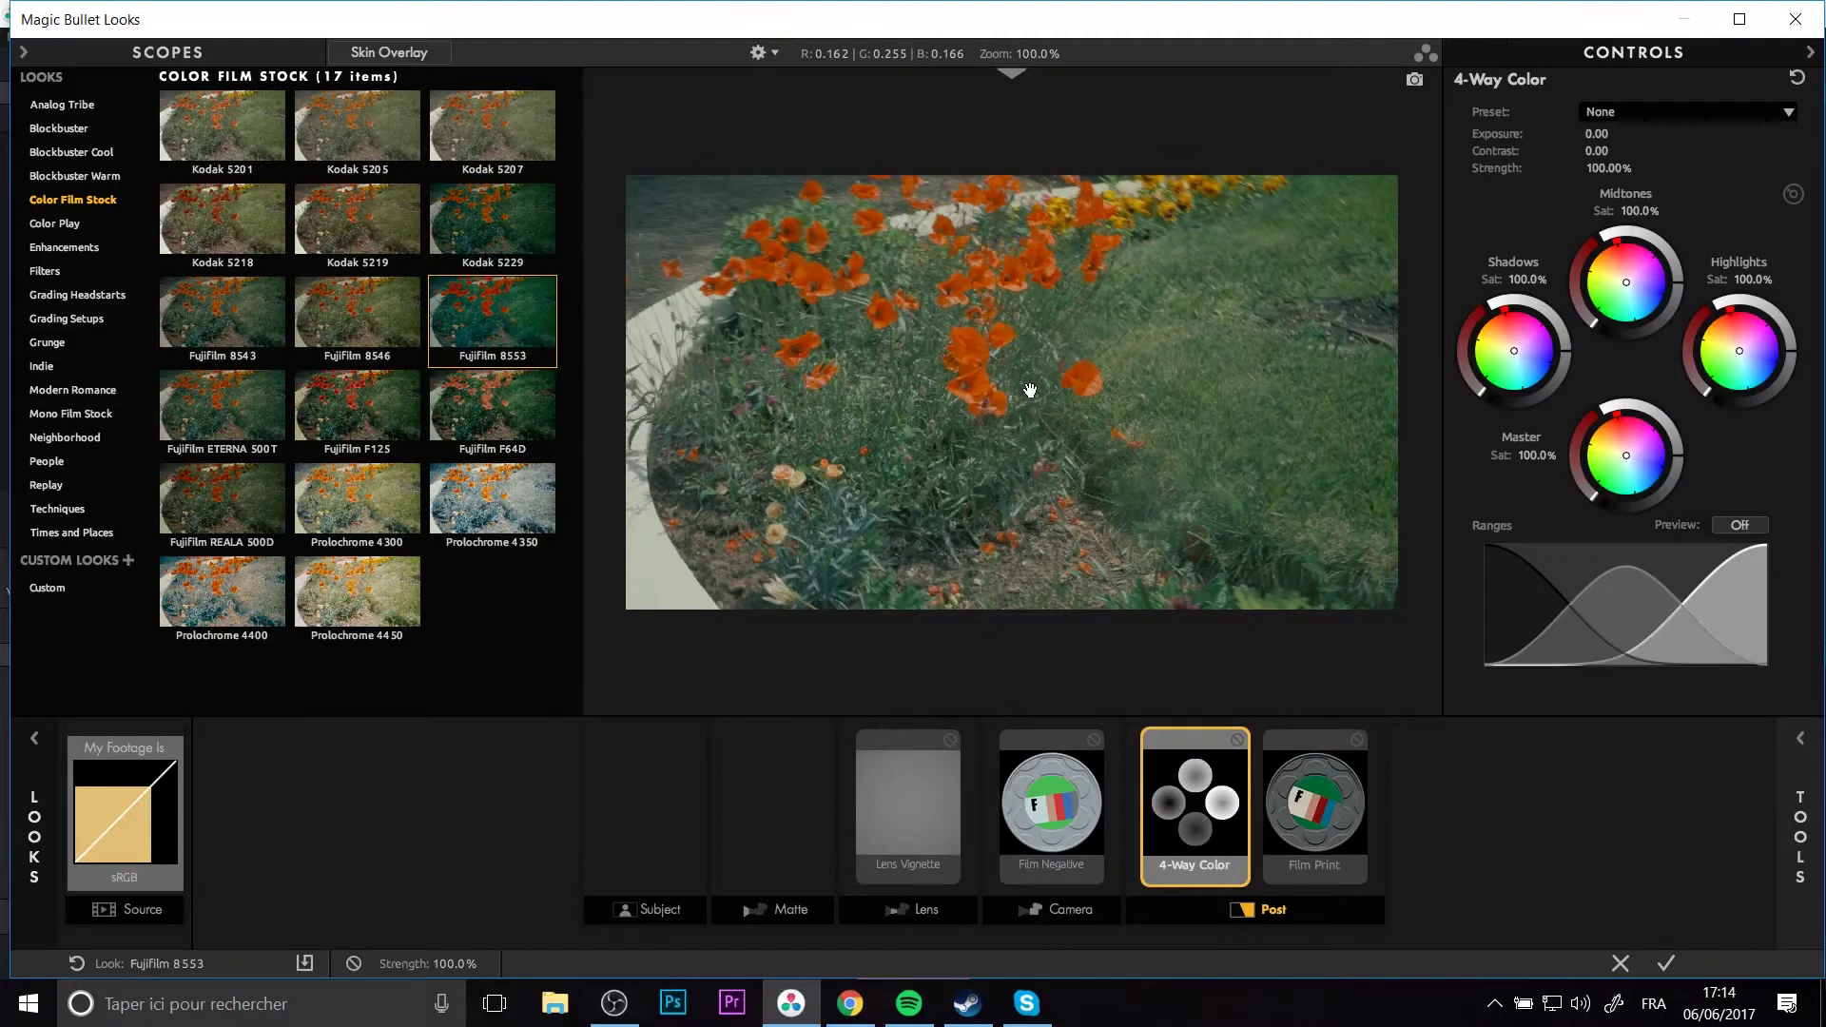
left_click(1052, 804)
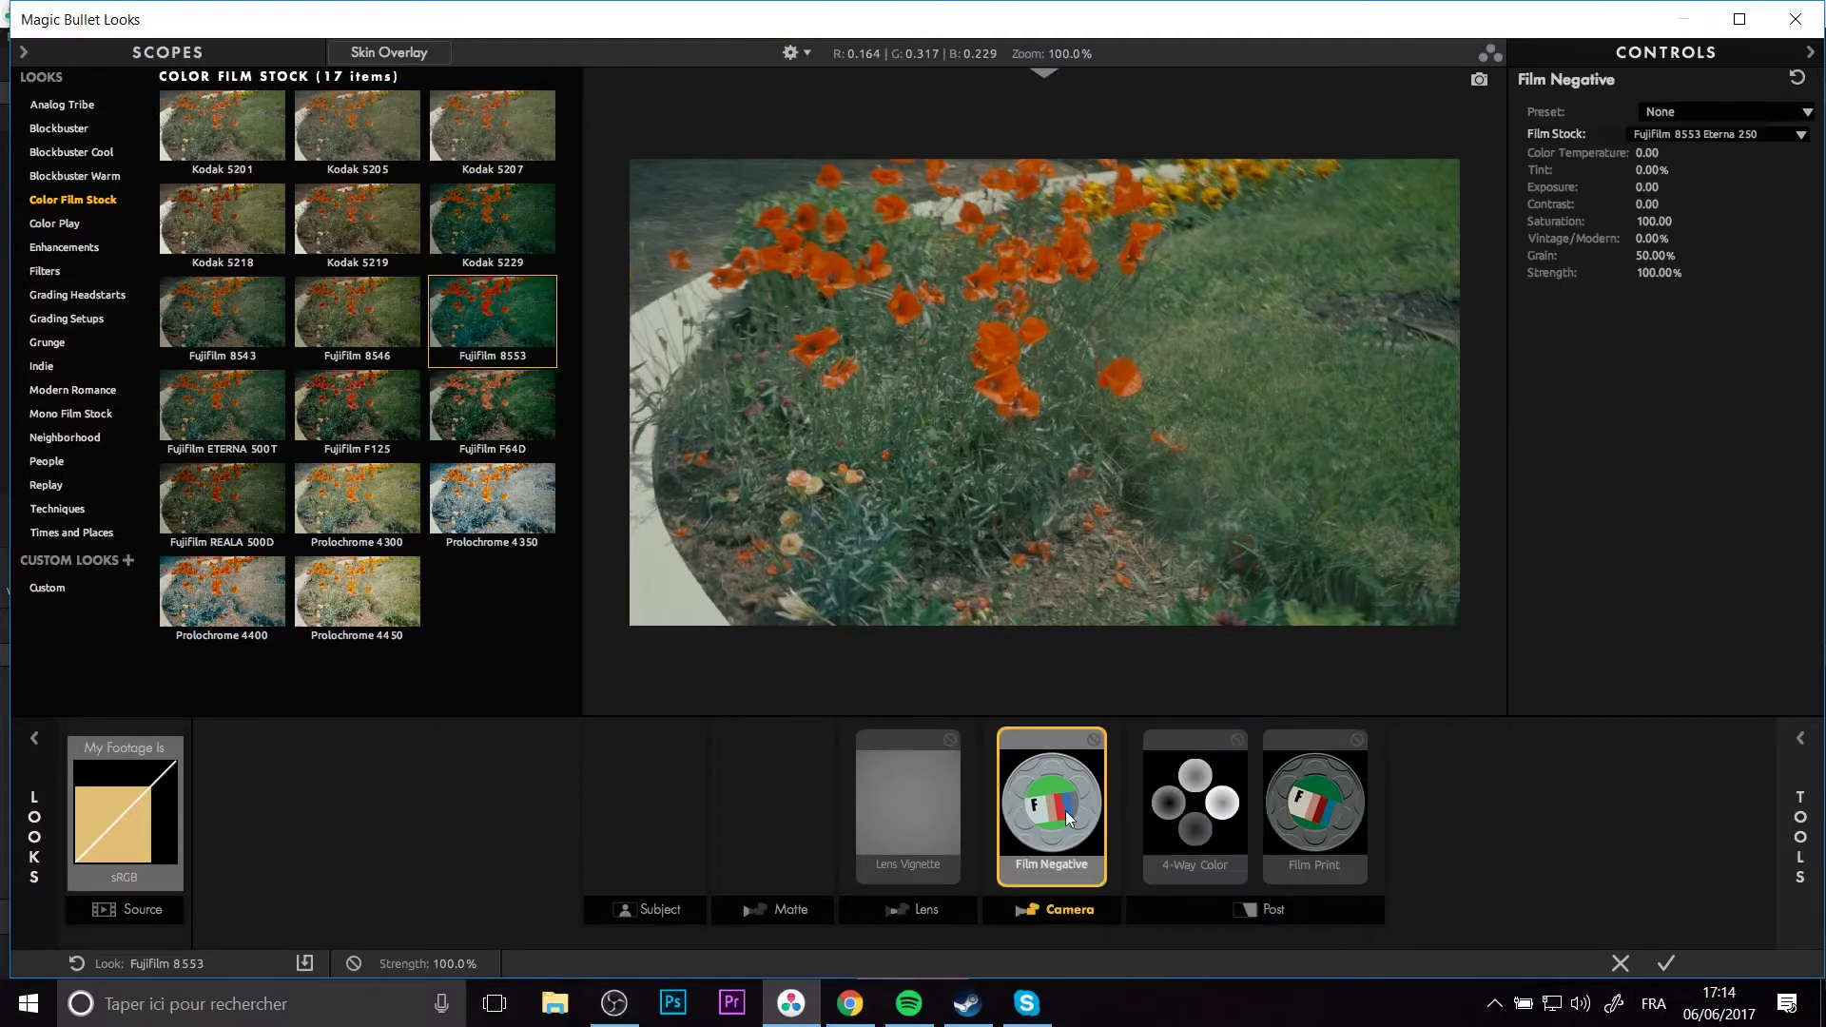
left_click(1330, 811)
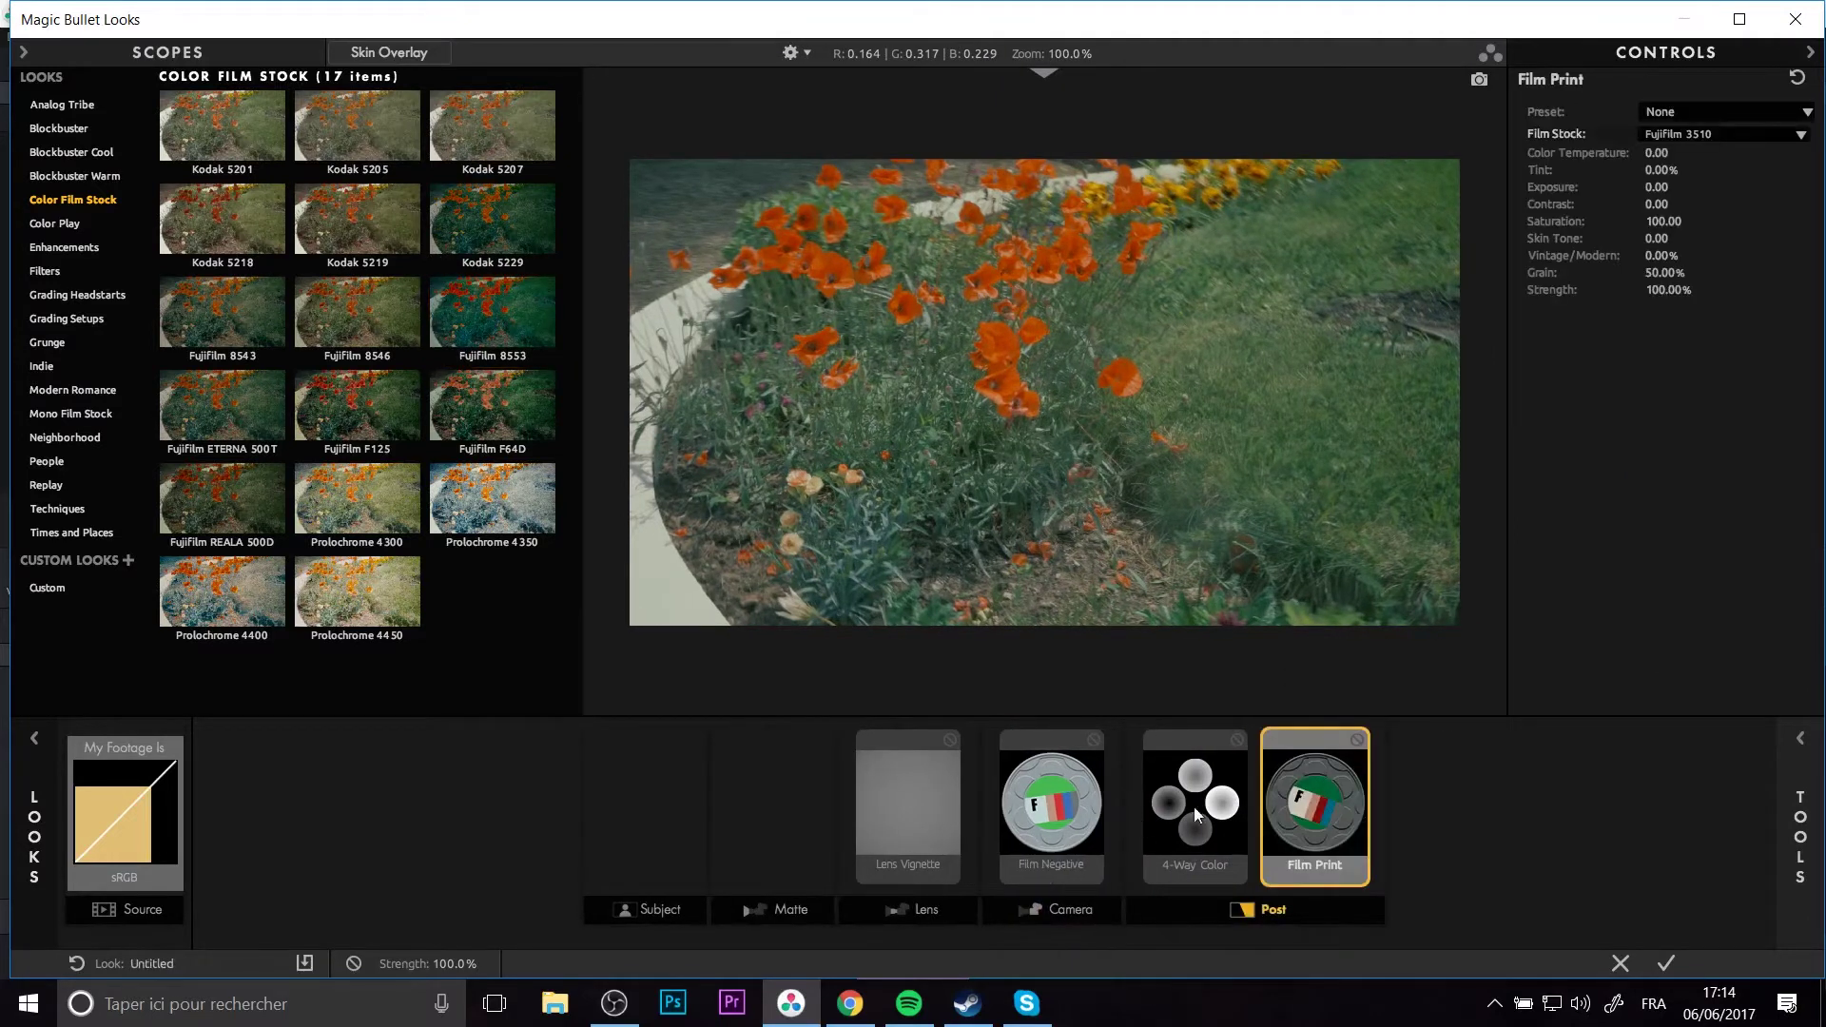
left_click(1065, 805)
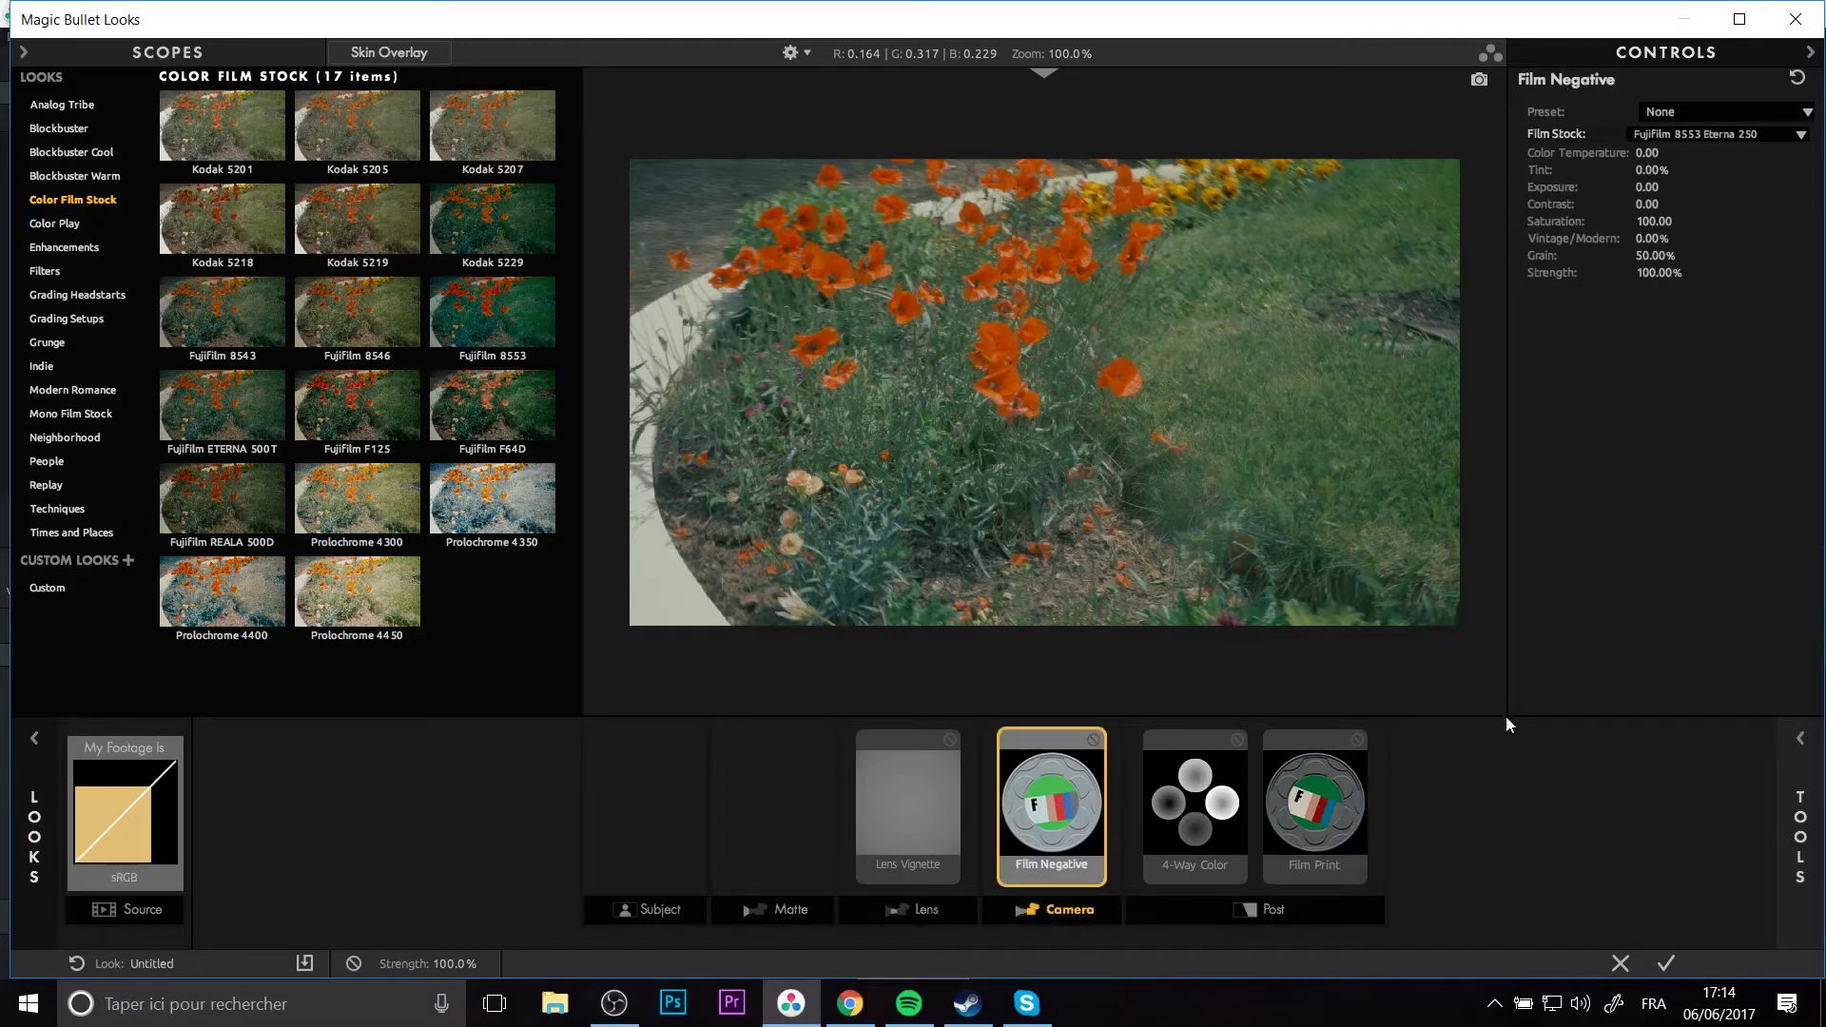
Maximize the look editor, undo the applied Fujifilm 8553 look and hide the looks browser.
left_click(1739, 19)
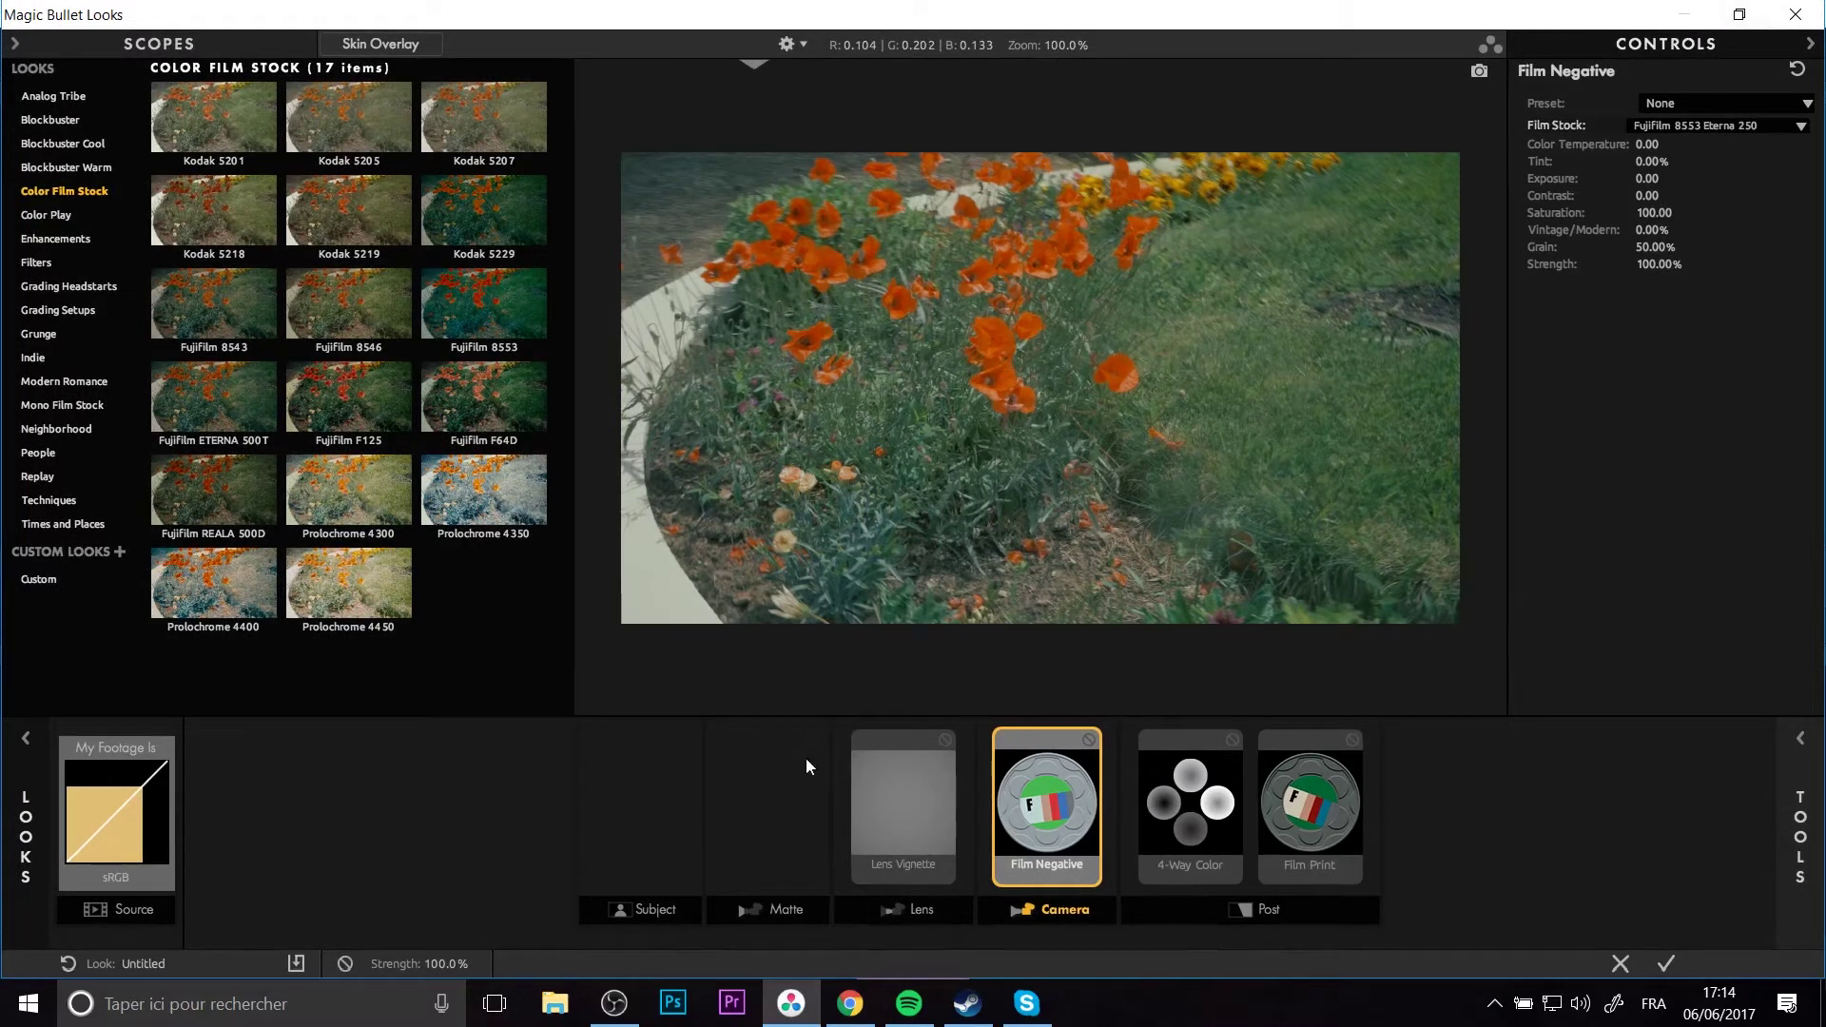
key("ctrl+z")
left_click(36, 767)
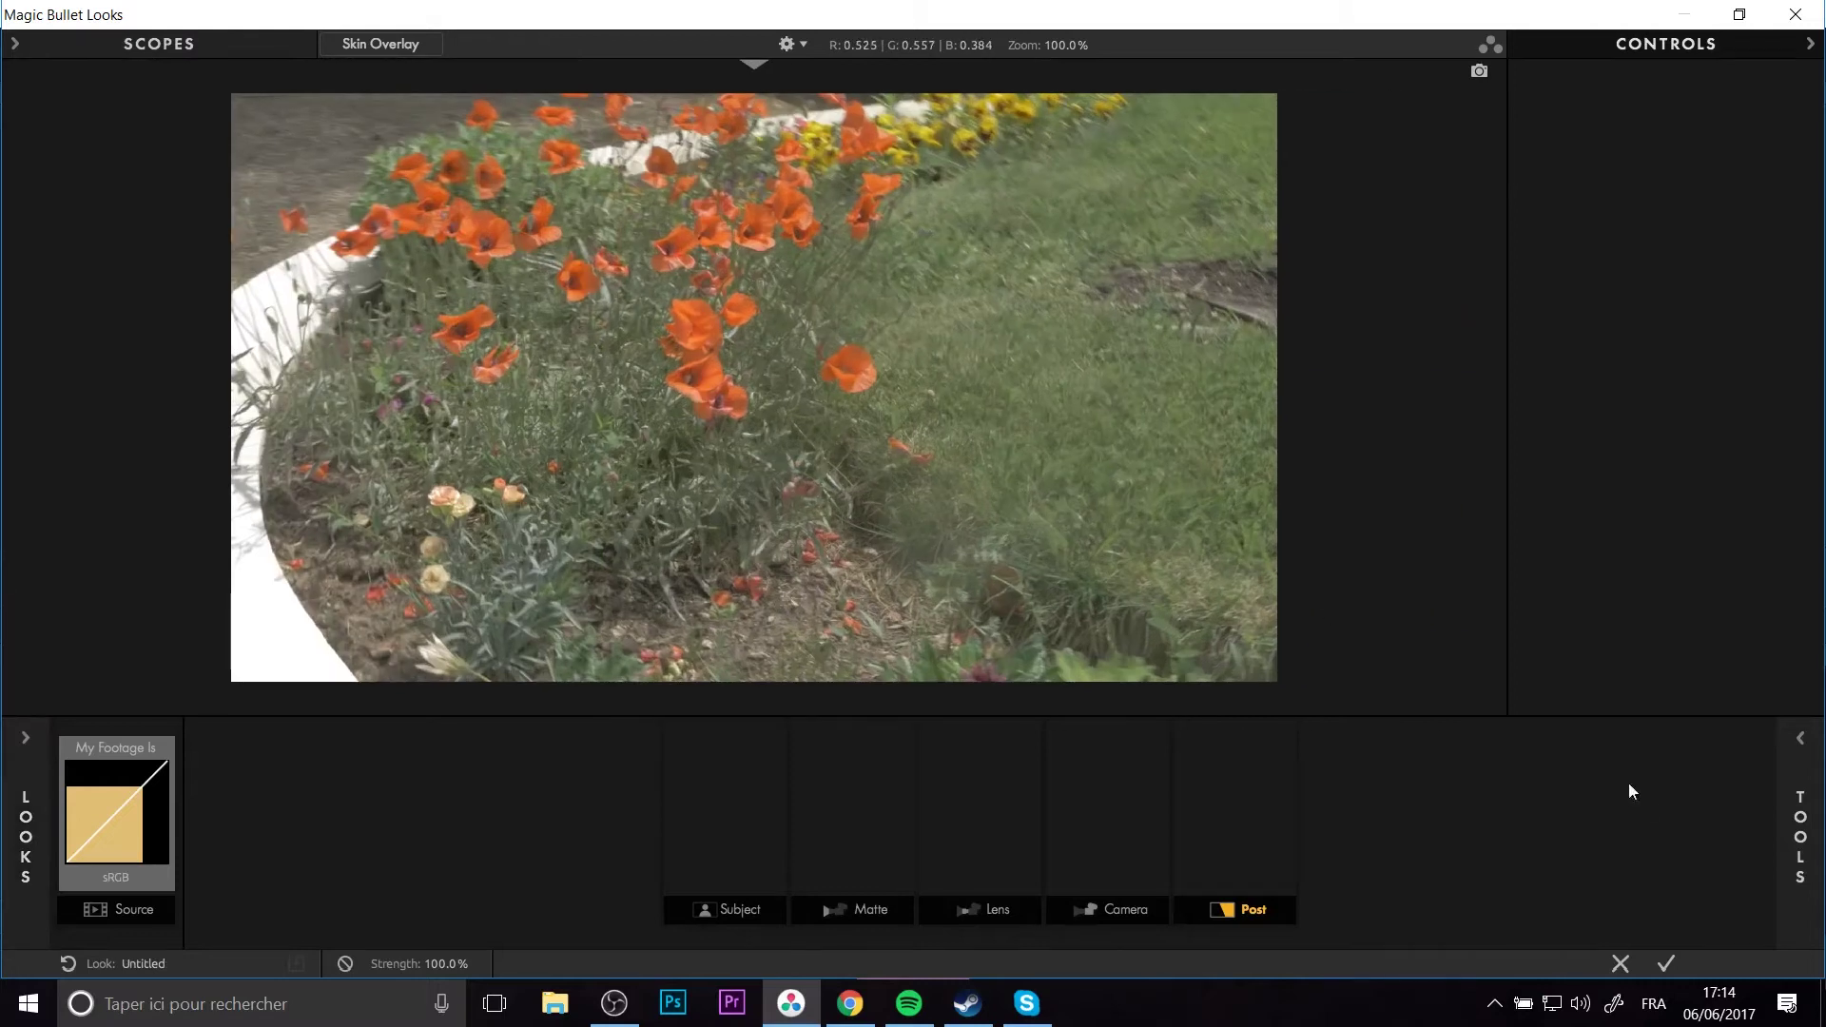
Add a Film Print tool to the Post stage and a Film Negative tool to the Camera stage.
left_click(1800, 816)
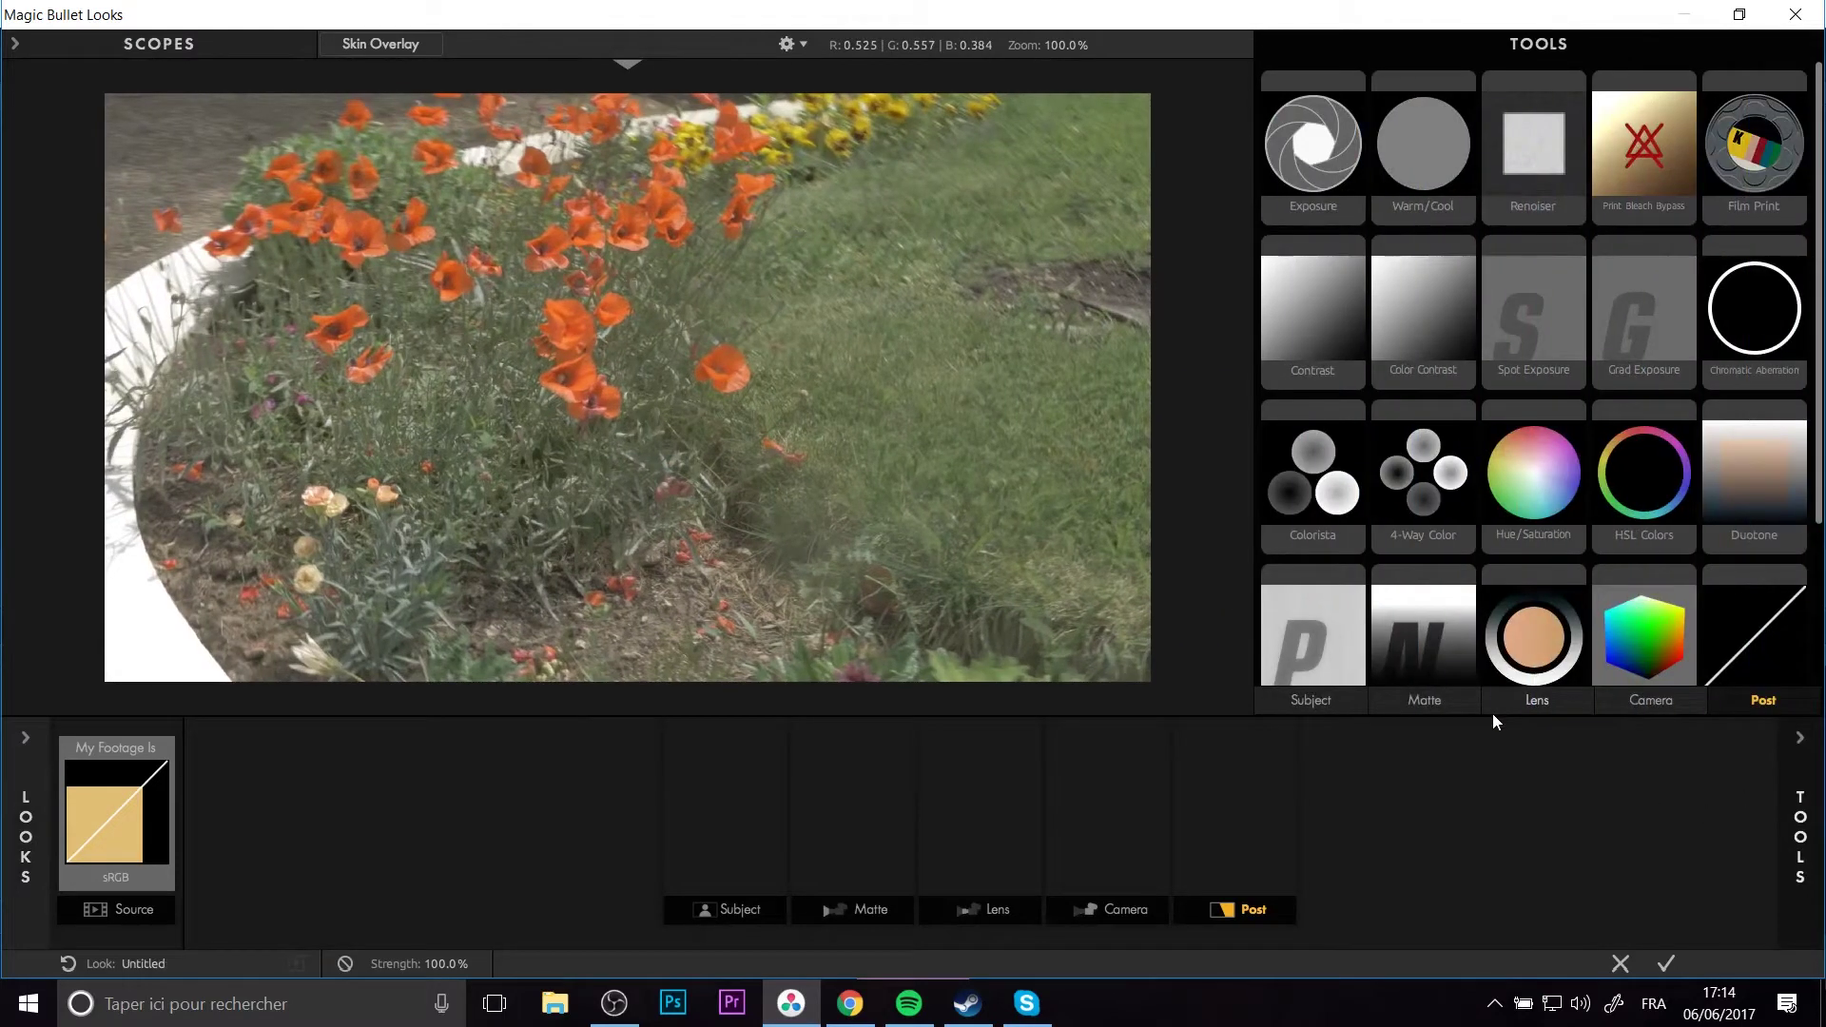
double_click(1766, 176)
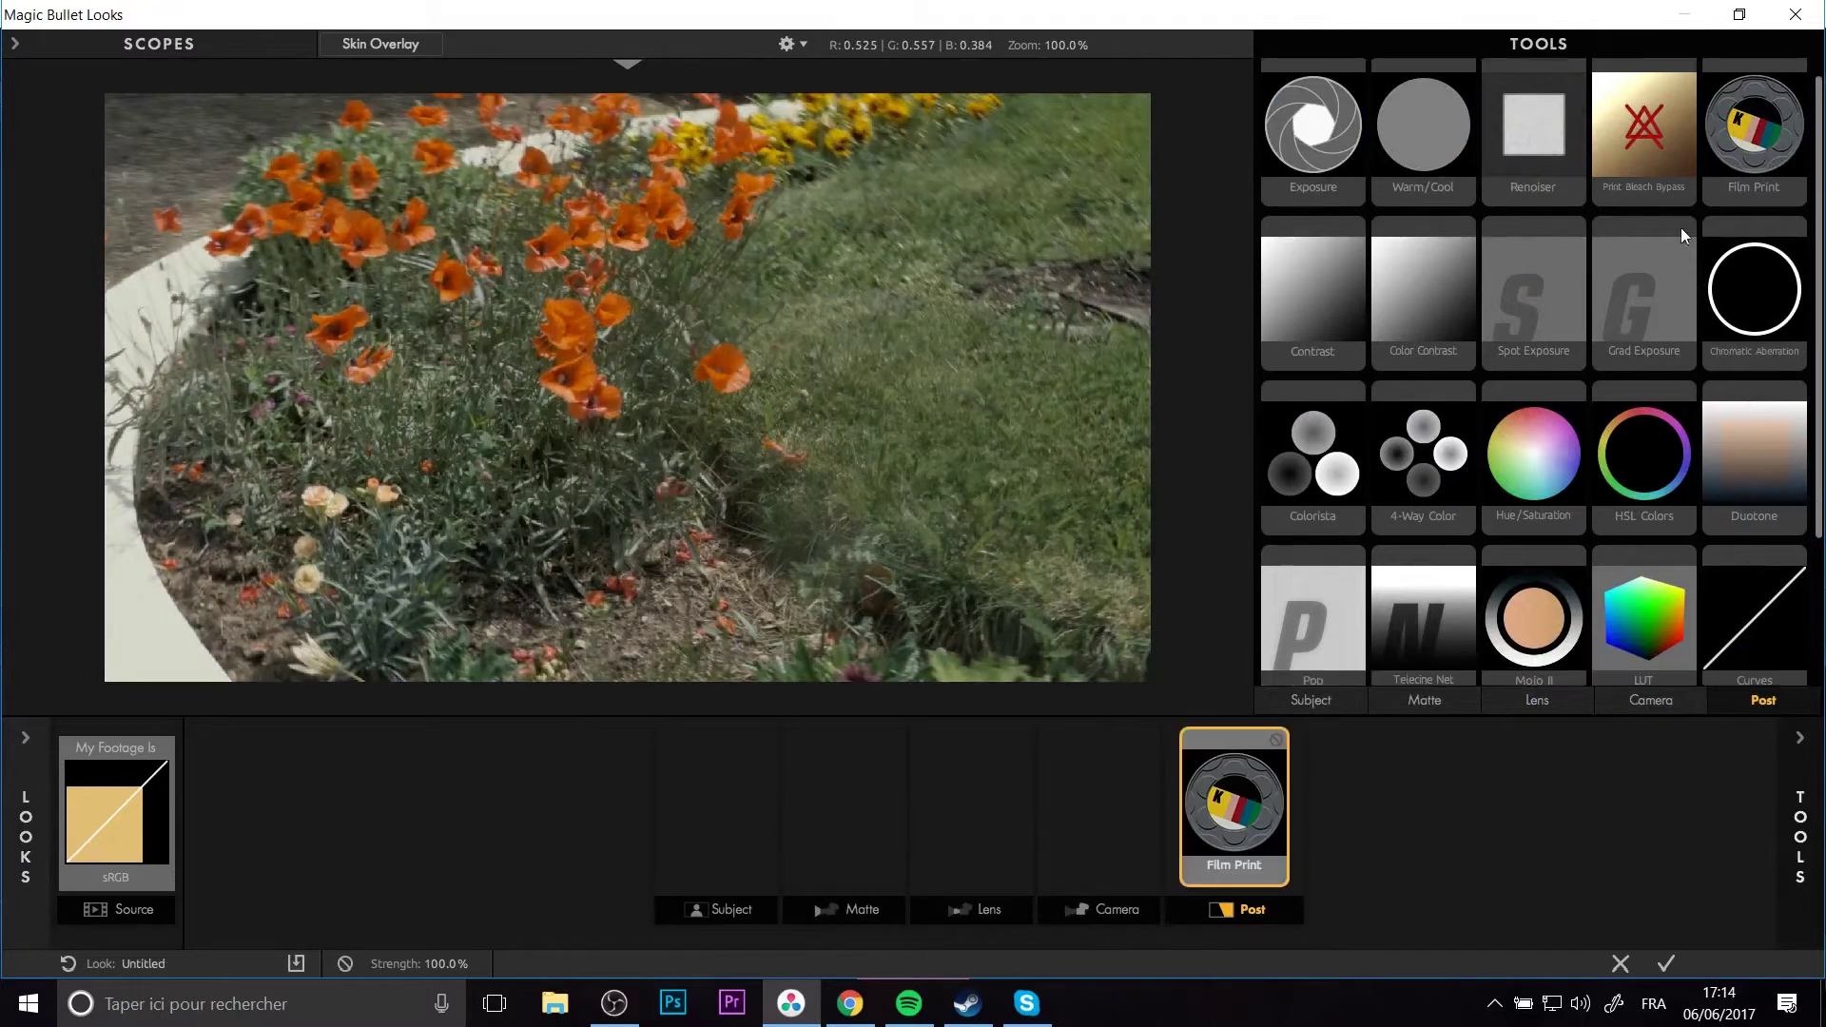
scroll(1681, 226, "down", 3)
left_click(1646, 701)
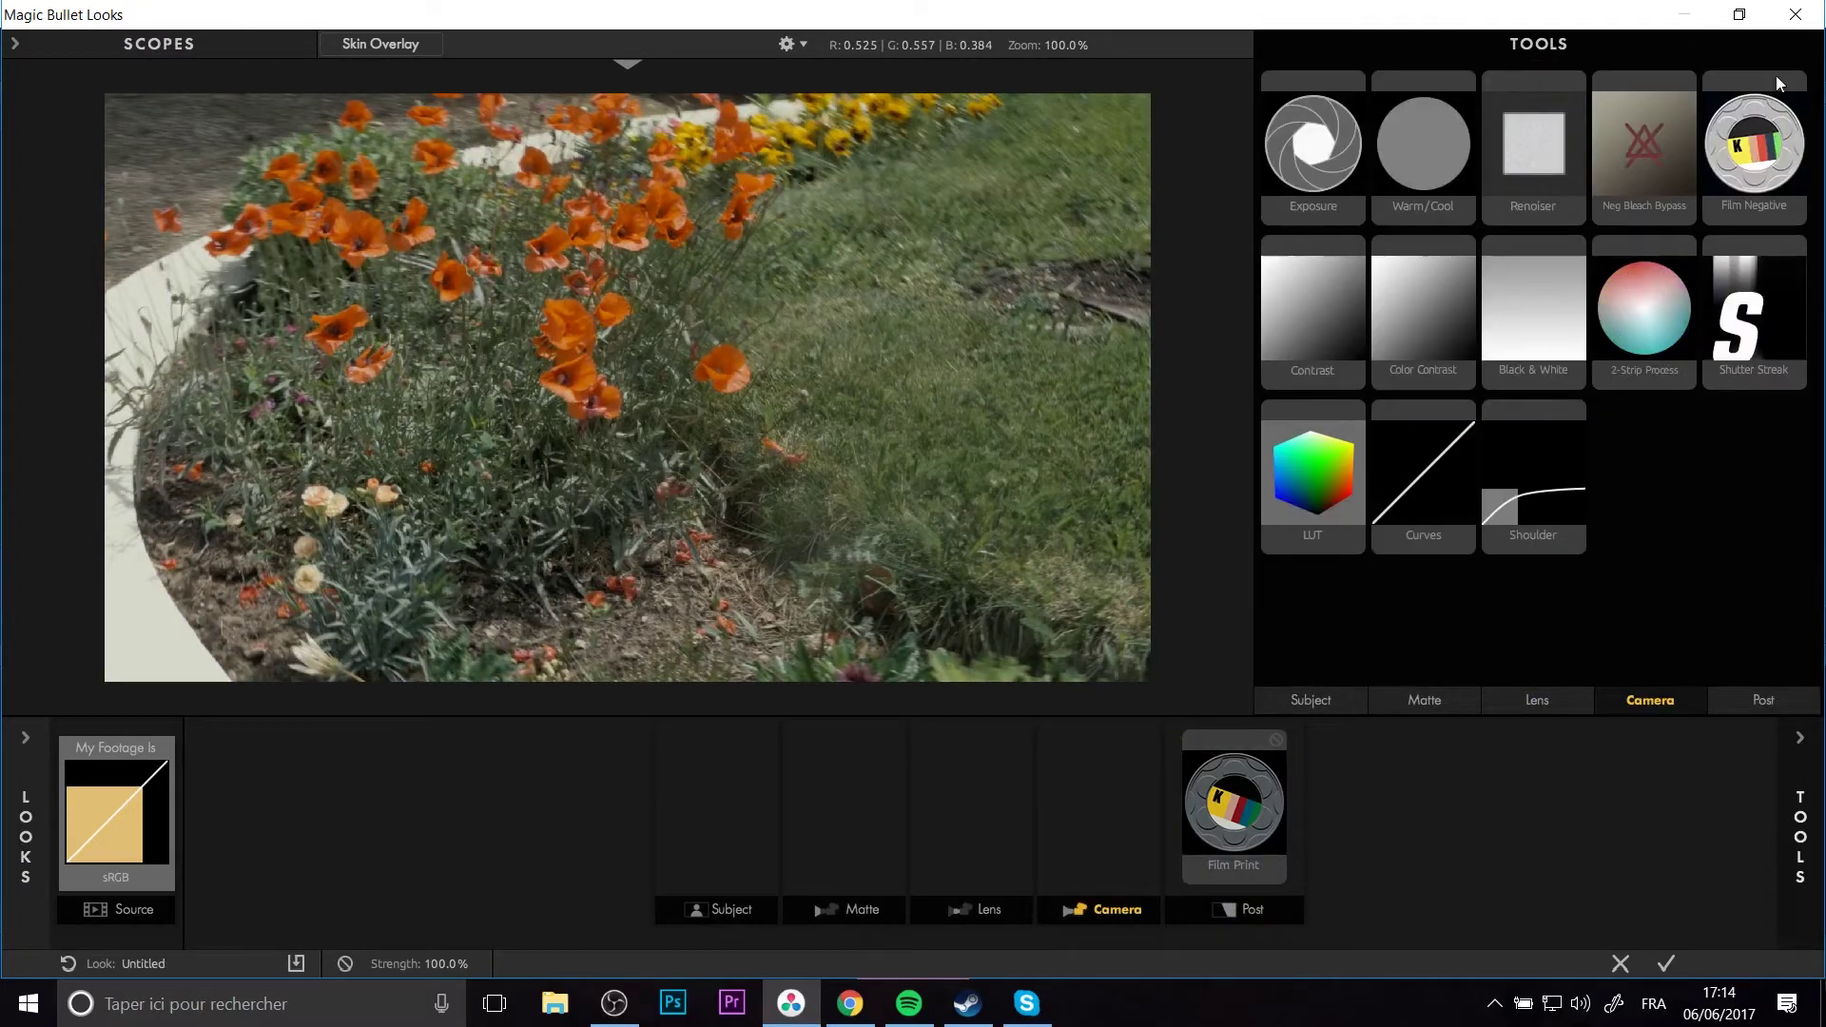
double_click(1773, 157)
left_click(1801, 809)
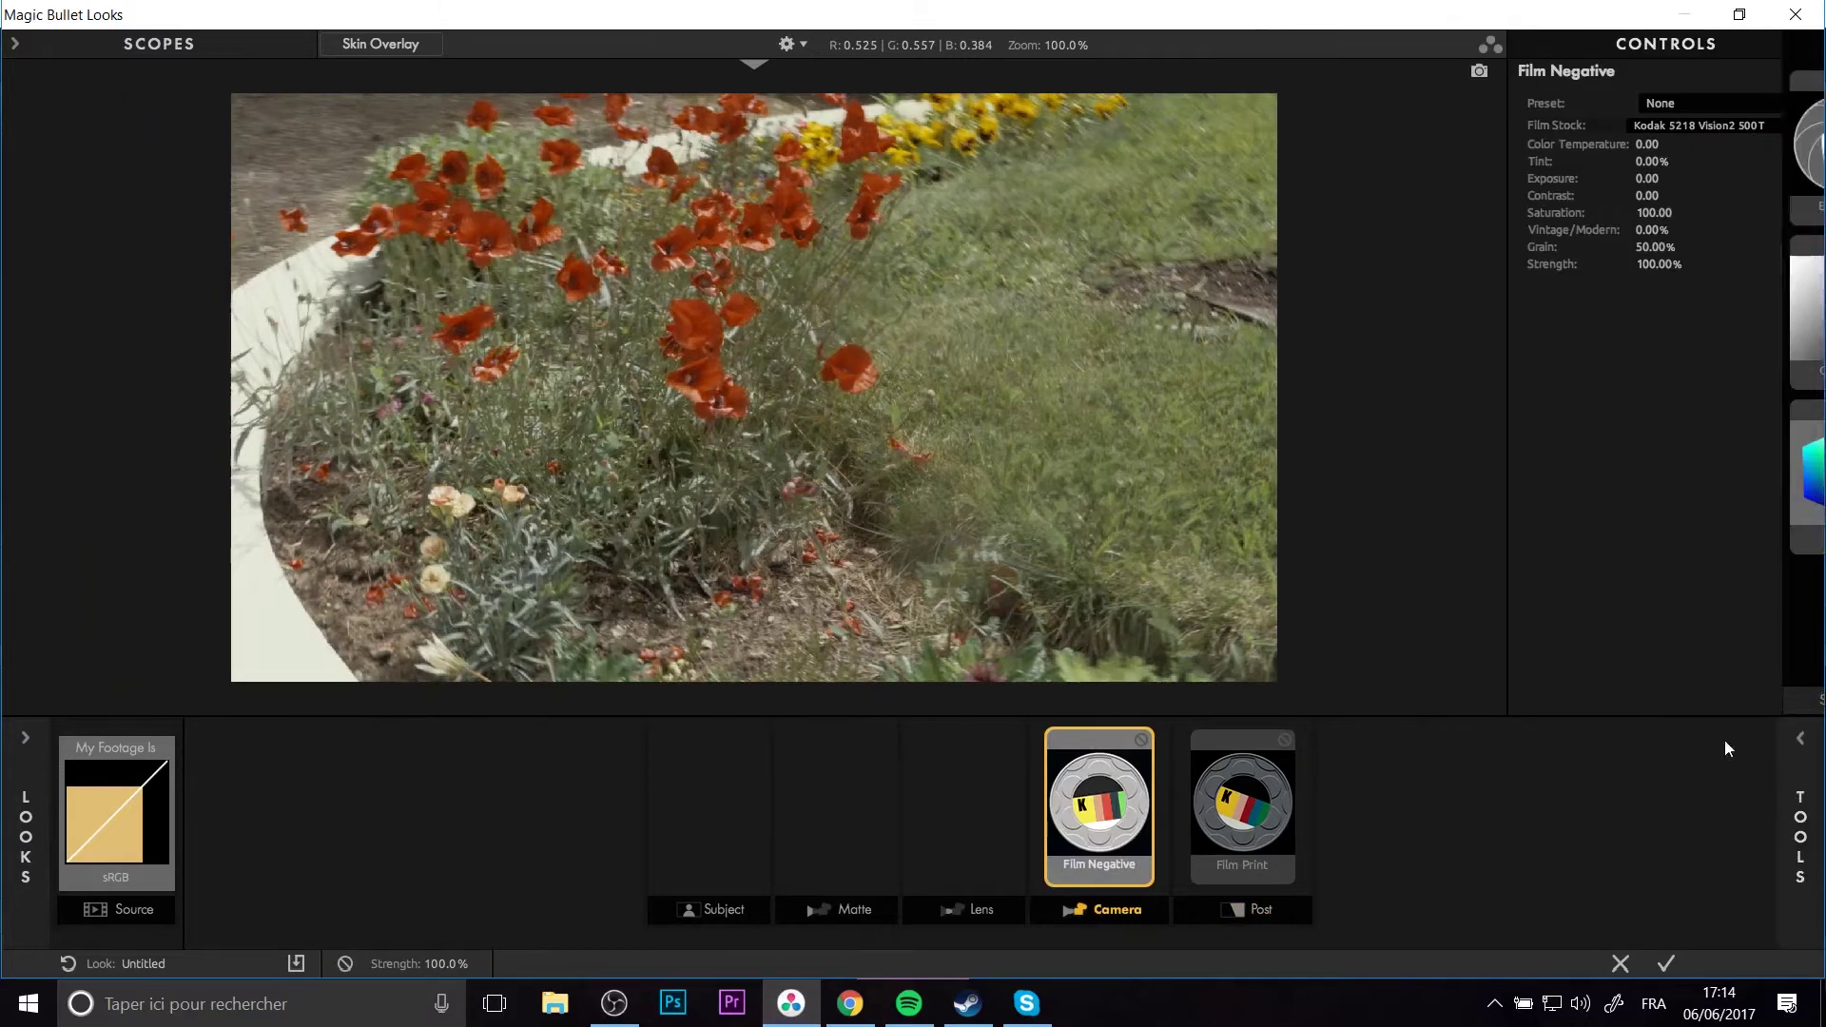
Set the Film Negative's film stock to Kodak 5219 Vision3 500T.
left_click(1677, 105)
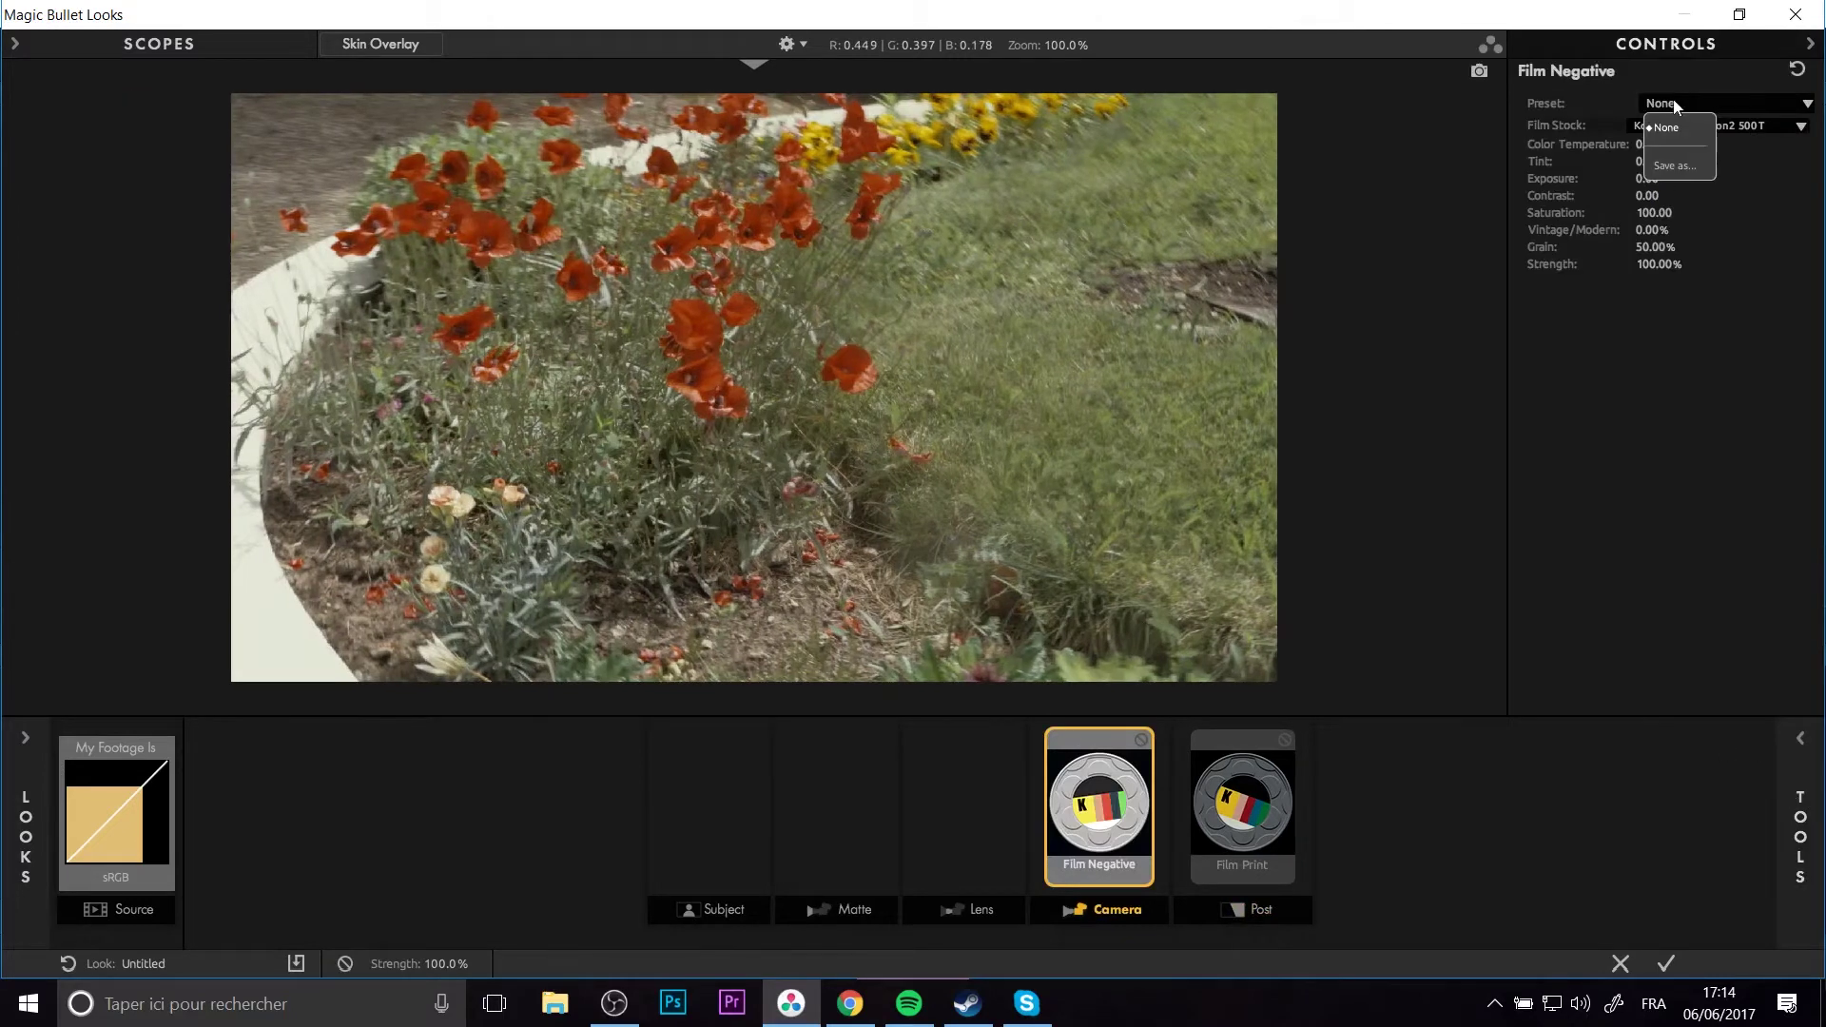
left_click(1728, 125)
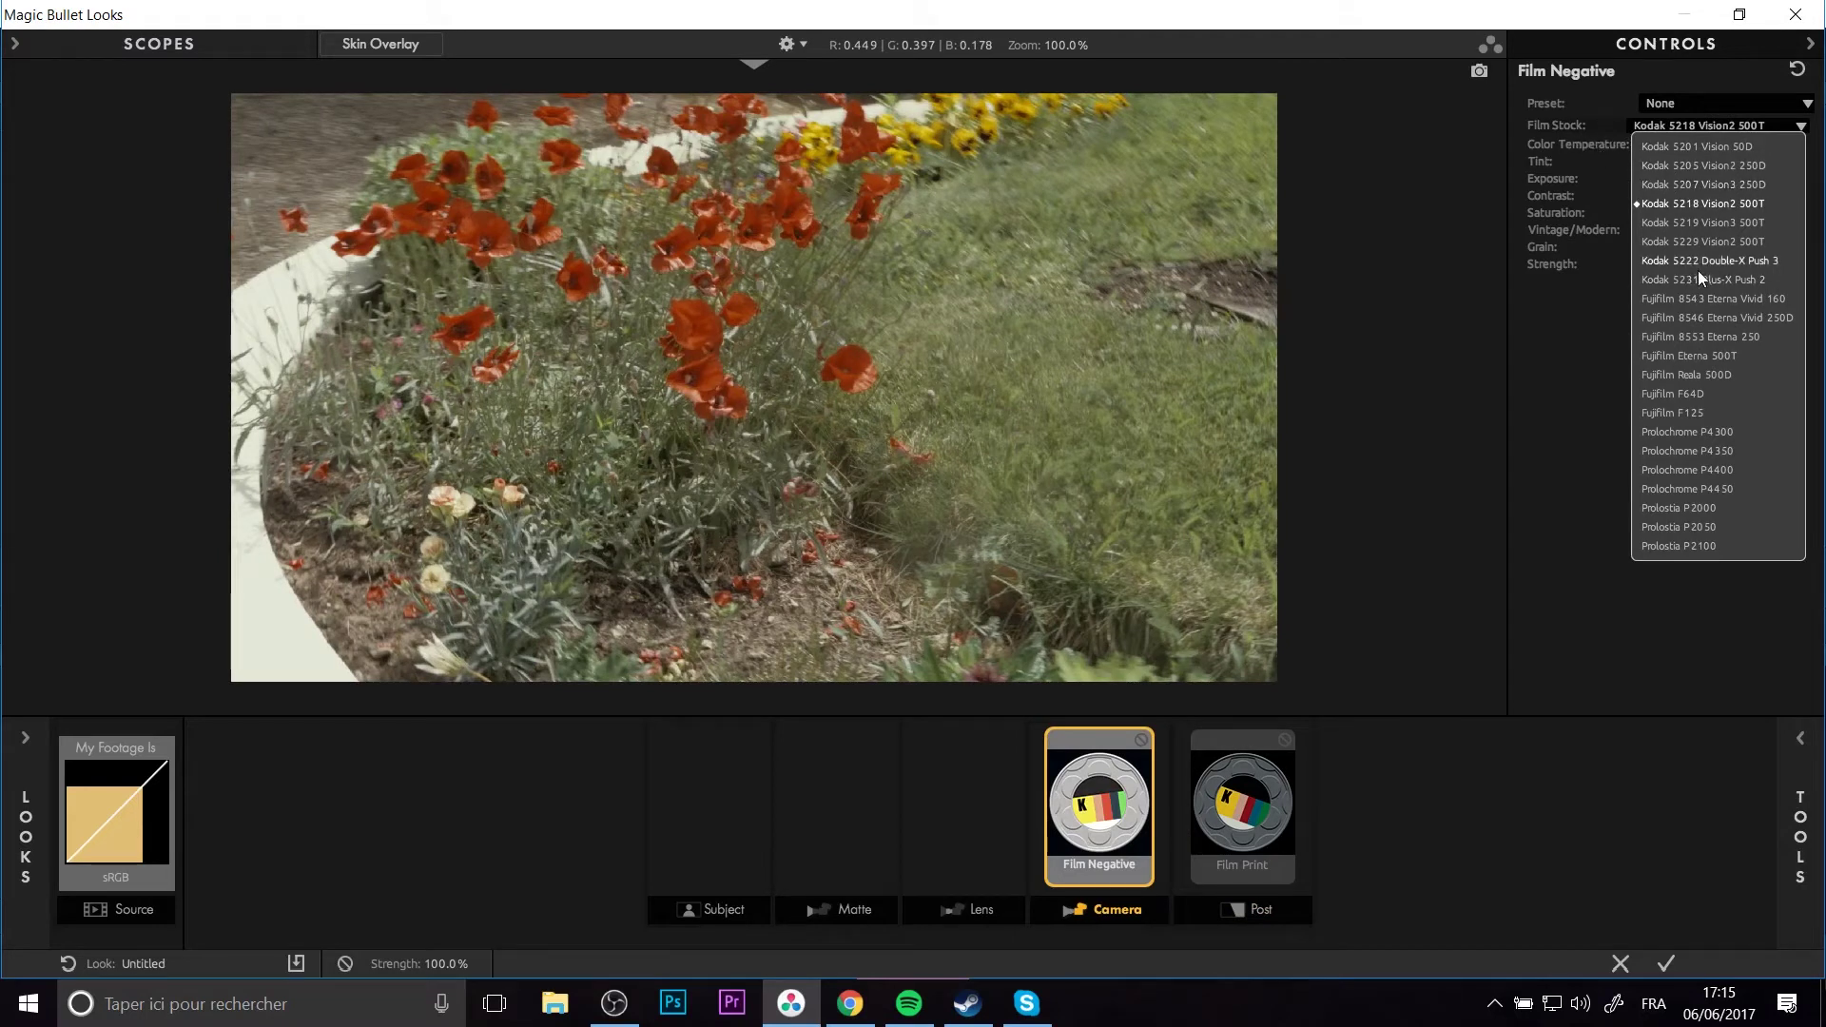
left_click(1453, 328)
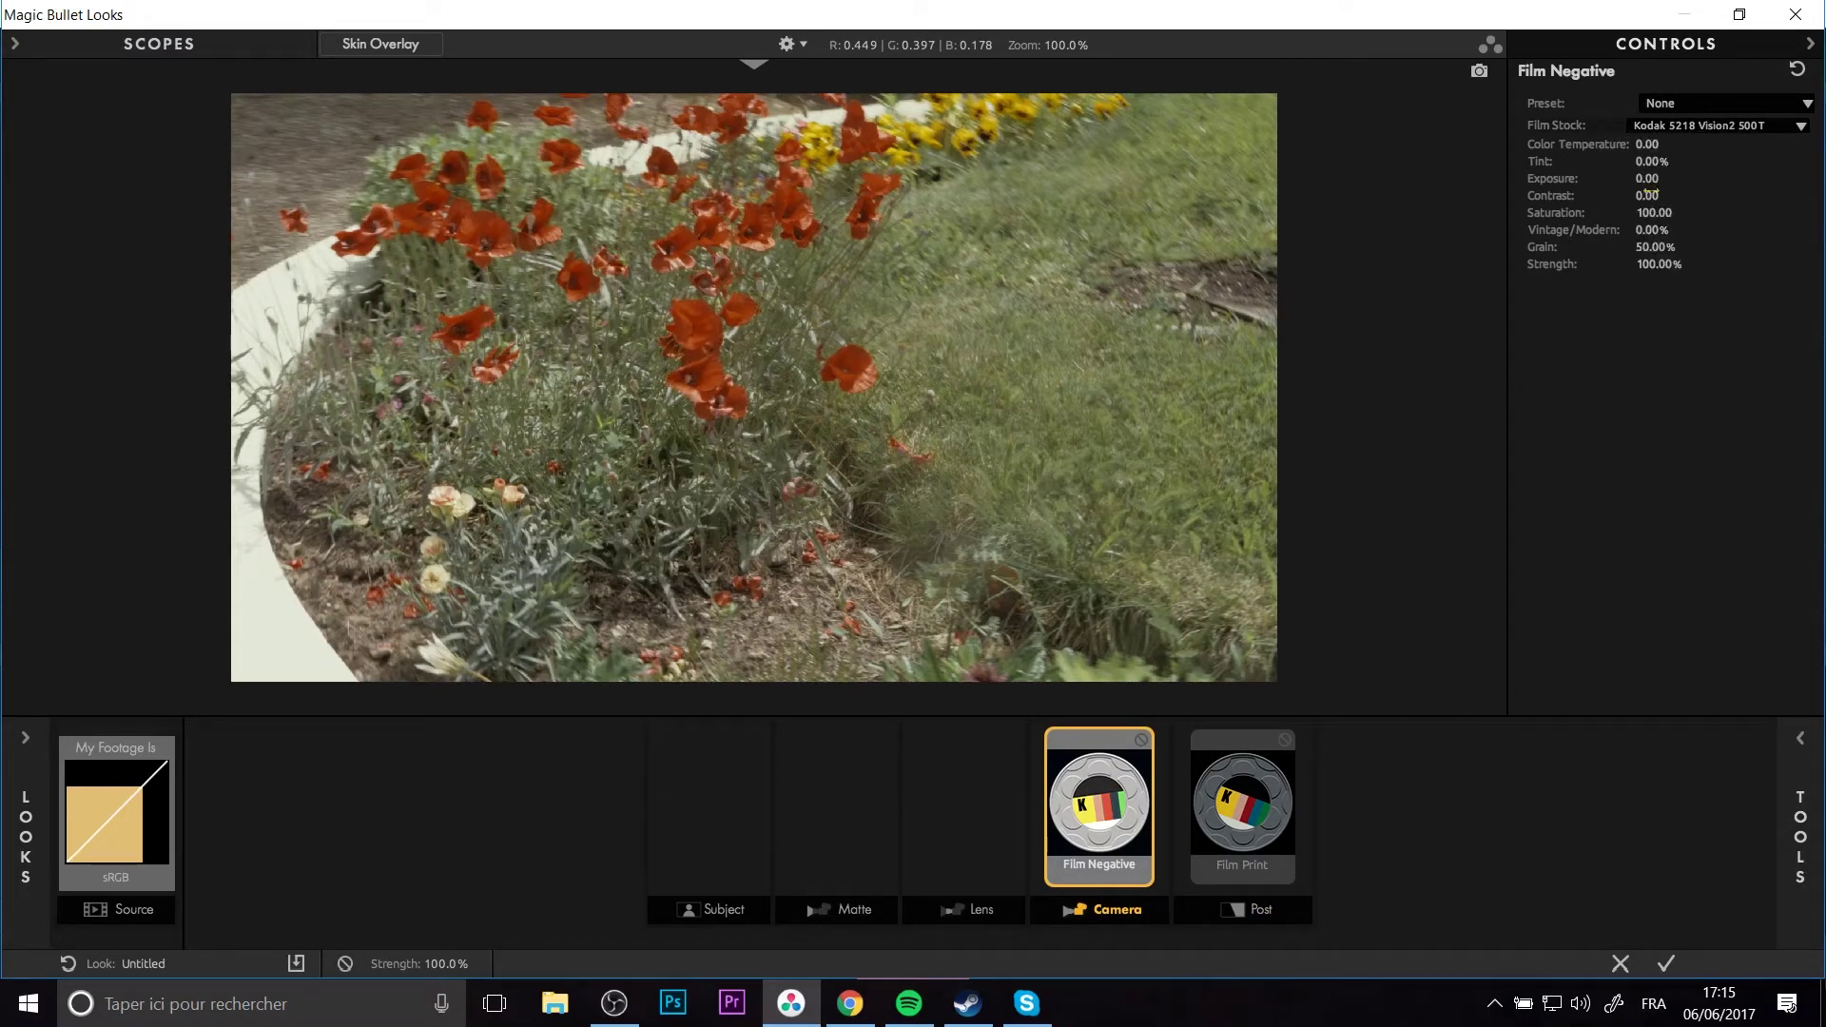
left_click(1689, 127)
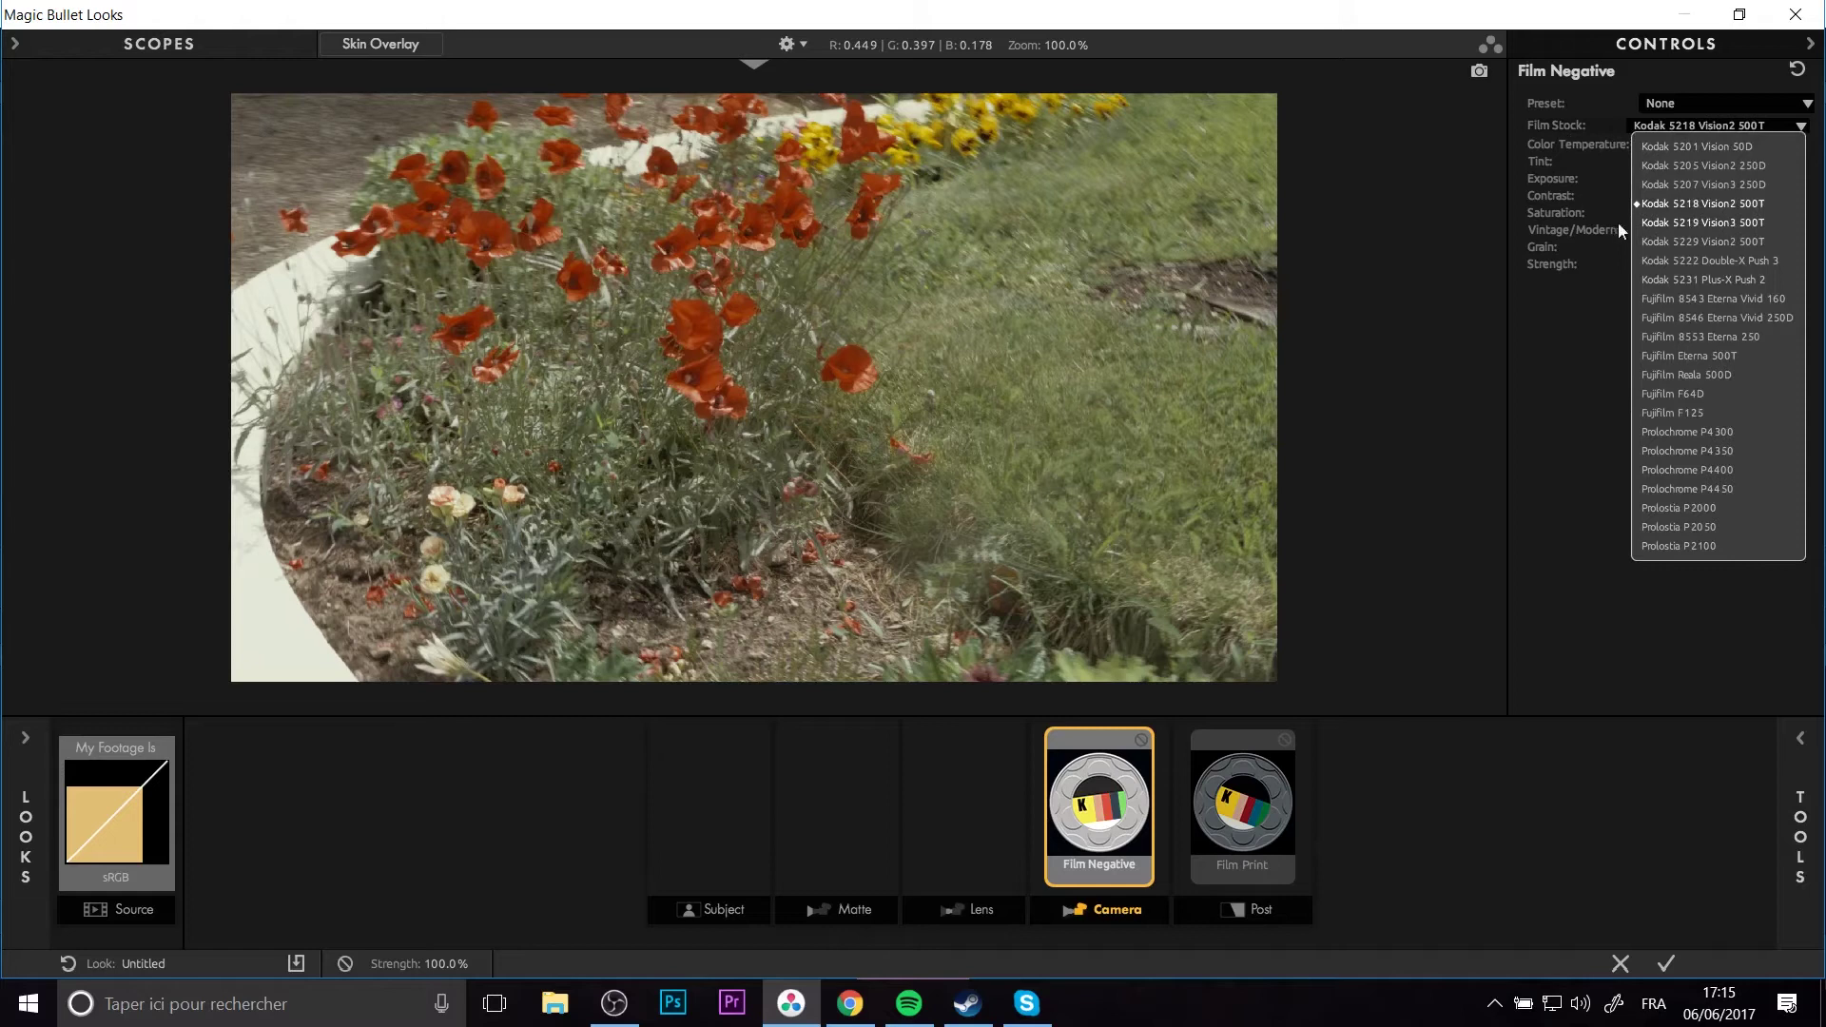
left_click(1729, 223)
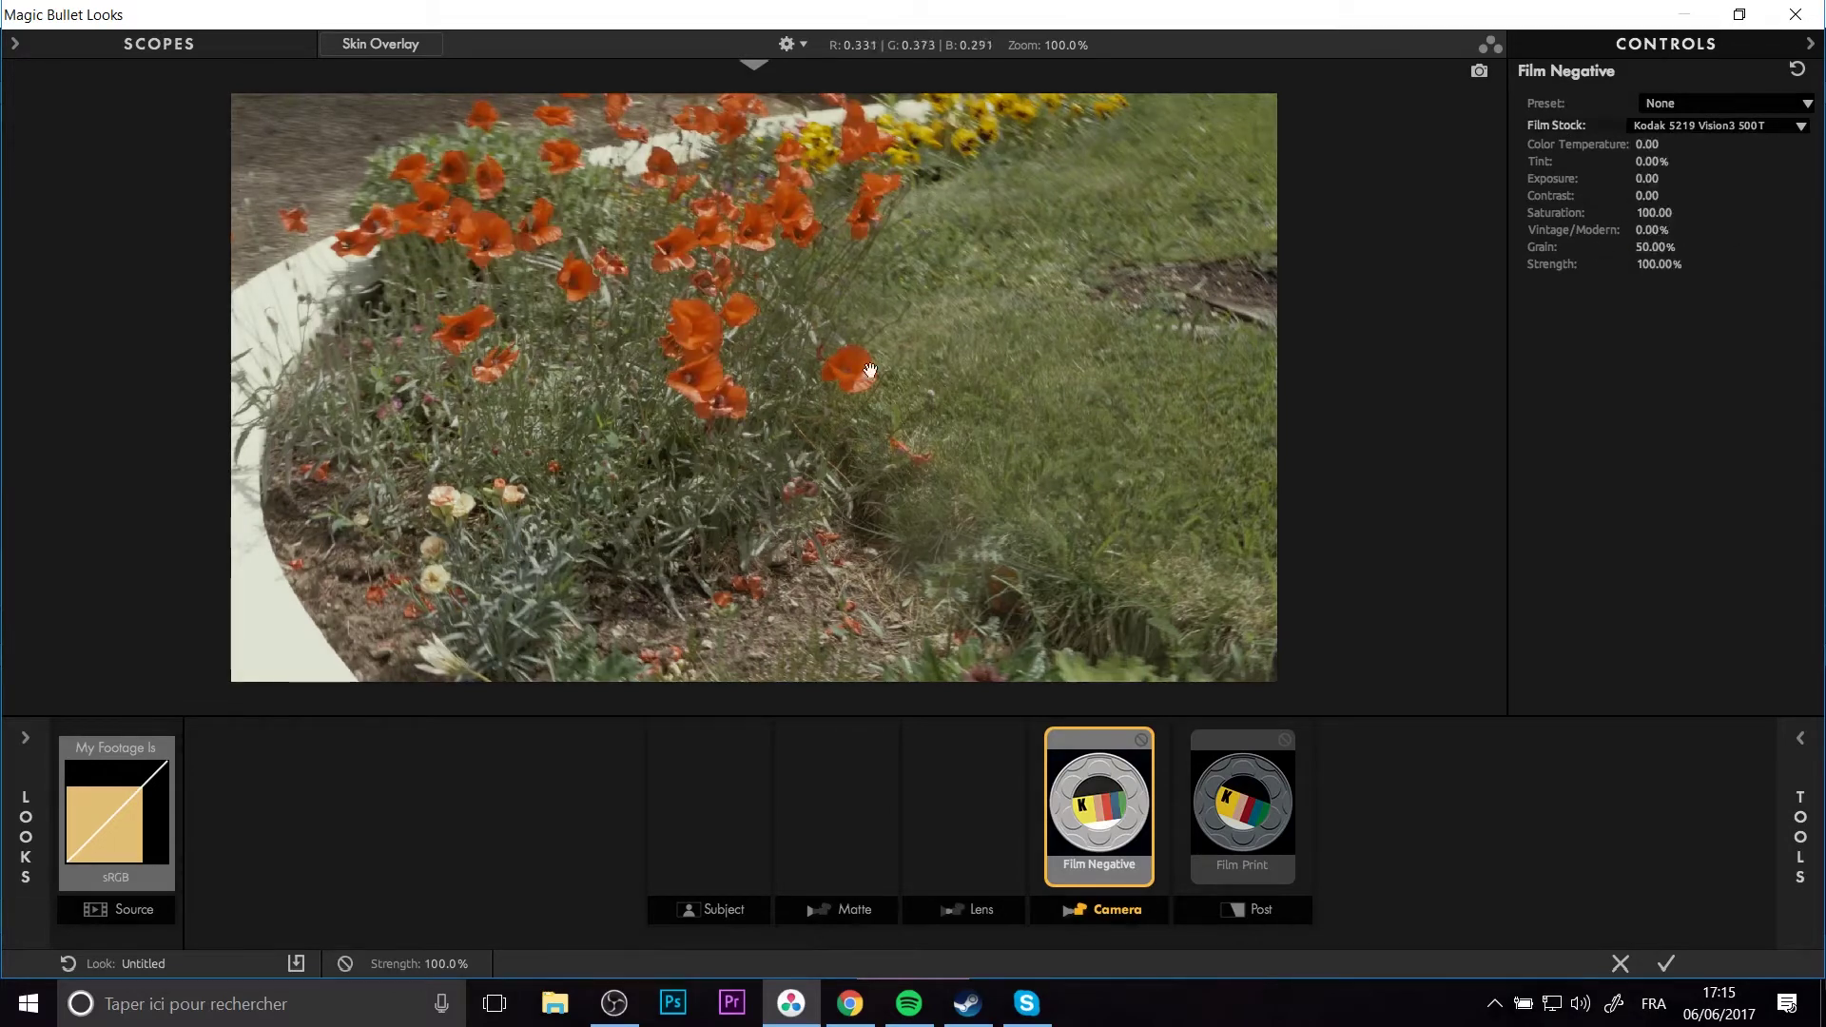
Compare the Kodak and Fujifilm print stocks on the Film Print tool and set its film stock to Kodak 2395.
left_click(1246, 803)
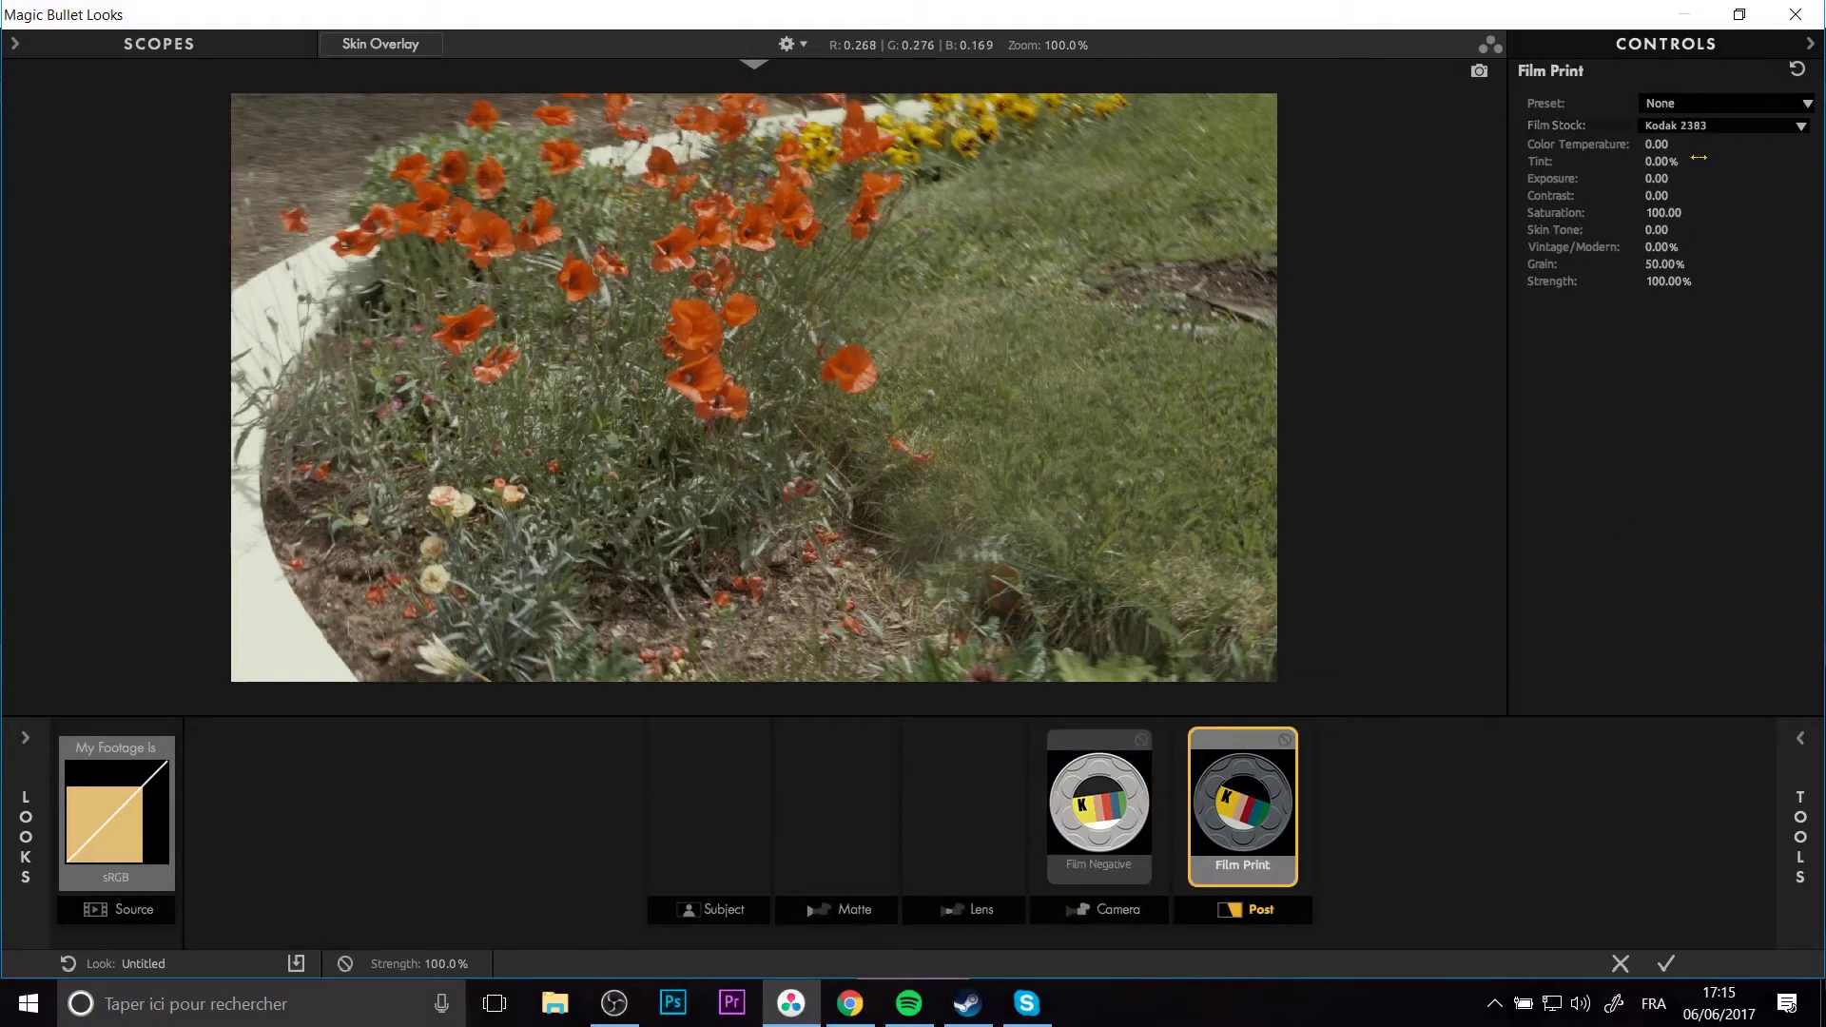
left_click(1699, 126)
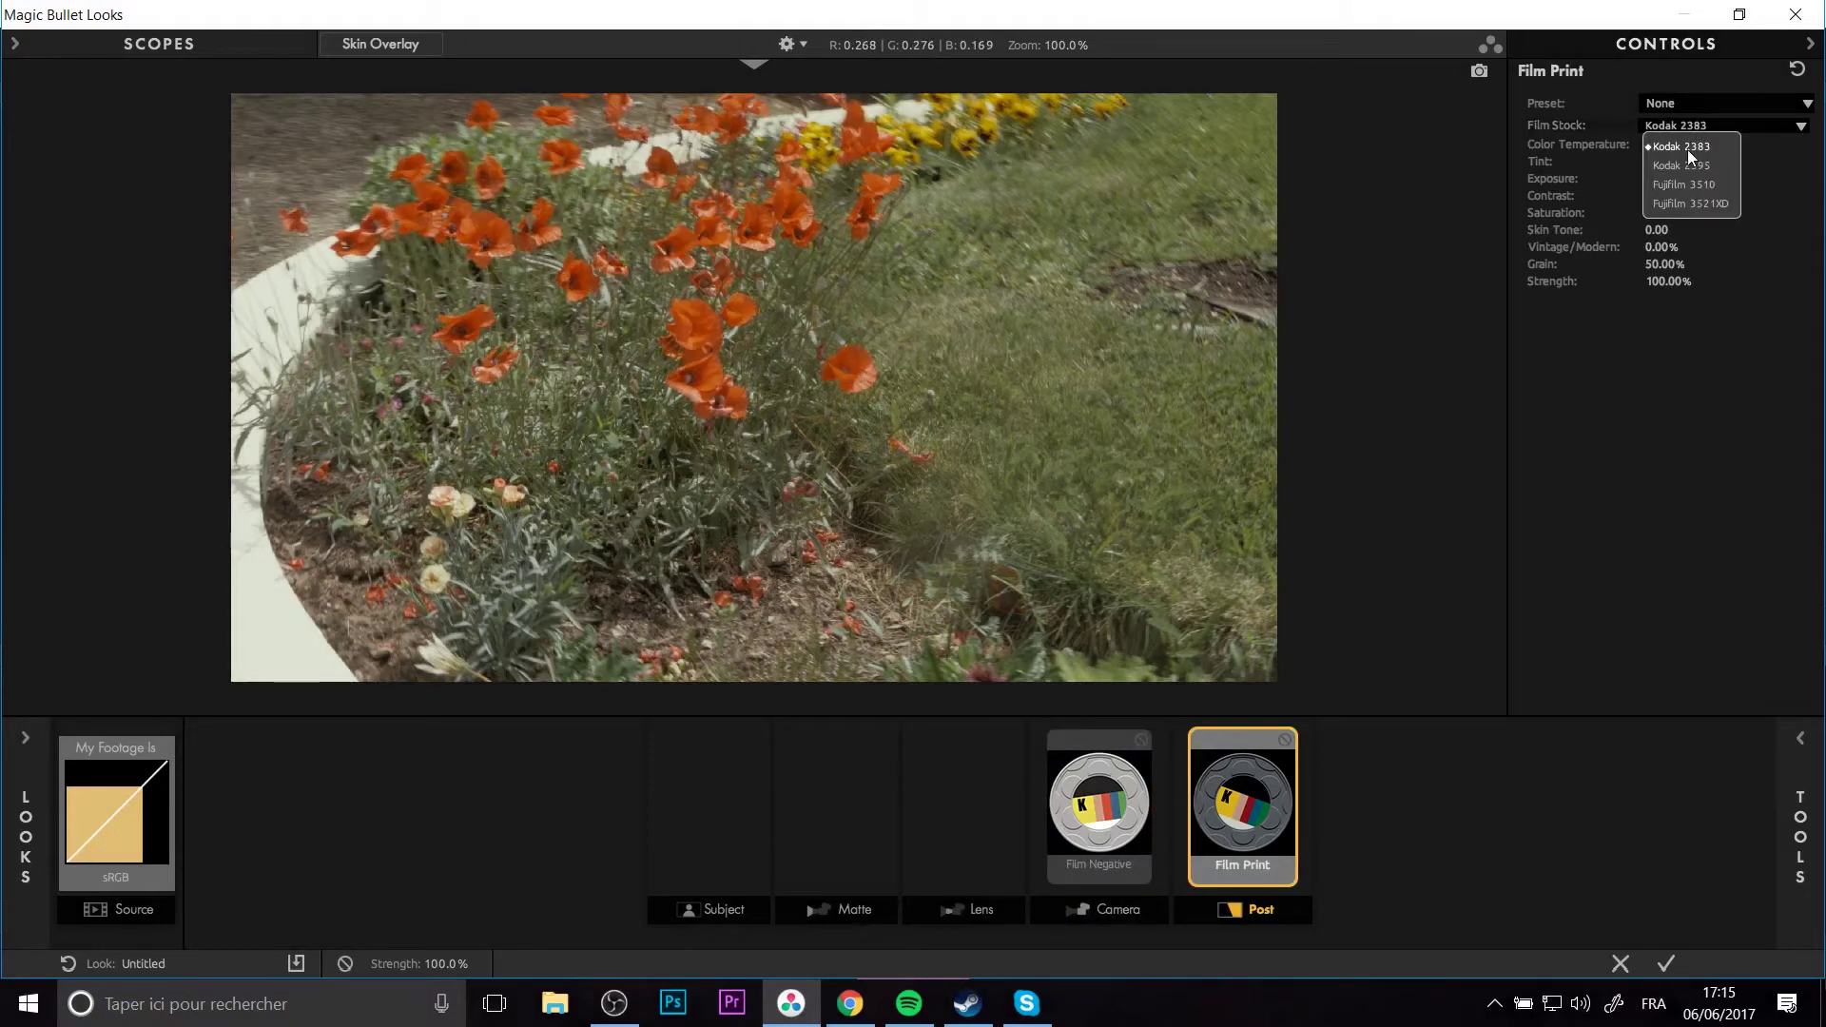
left_click(1701, 183)
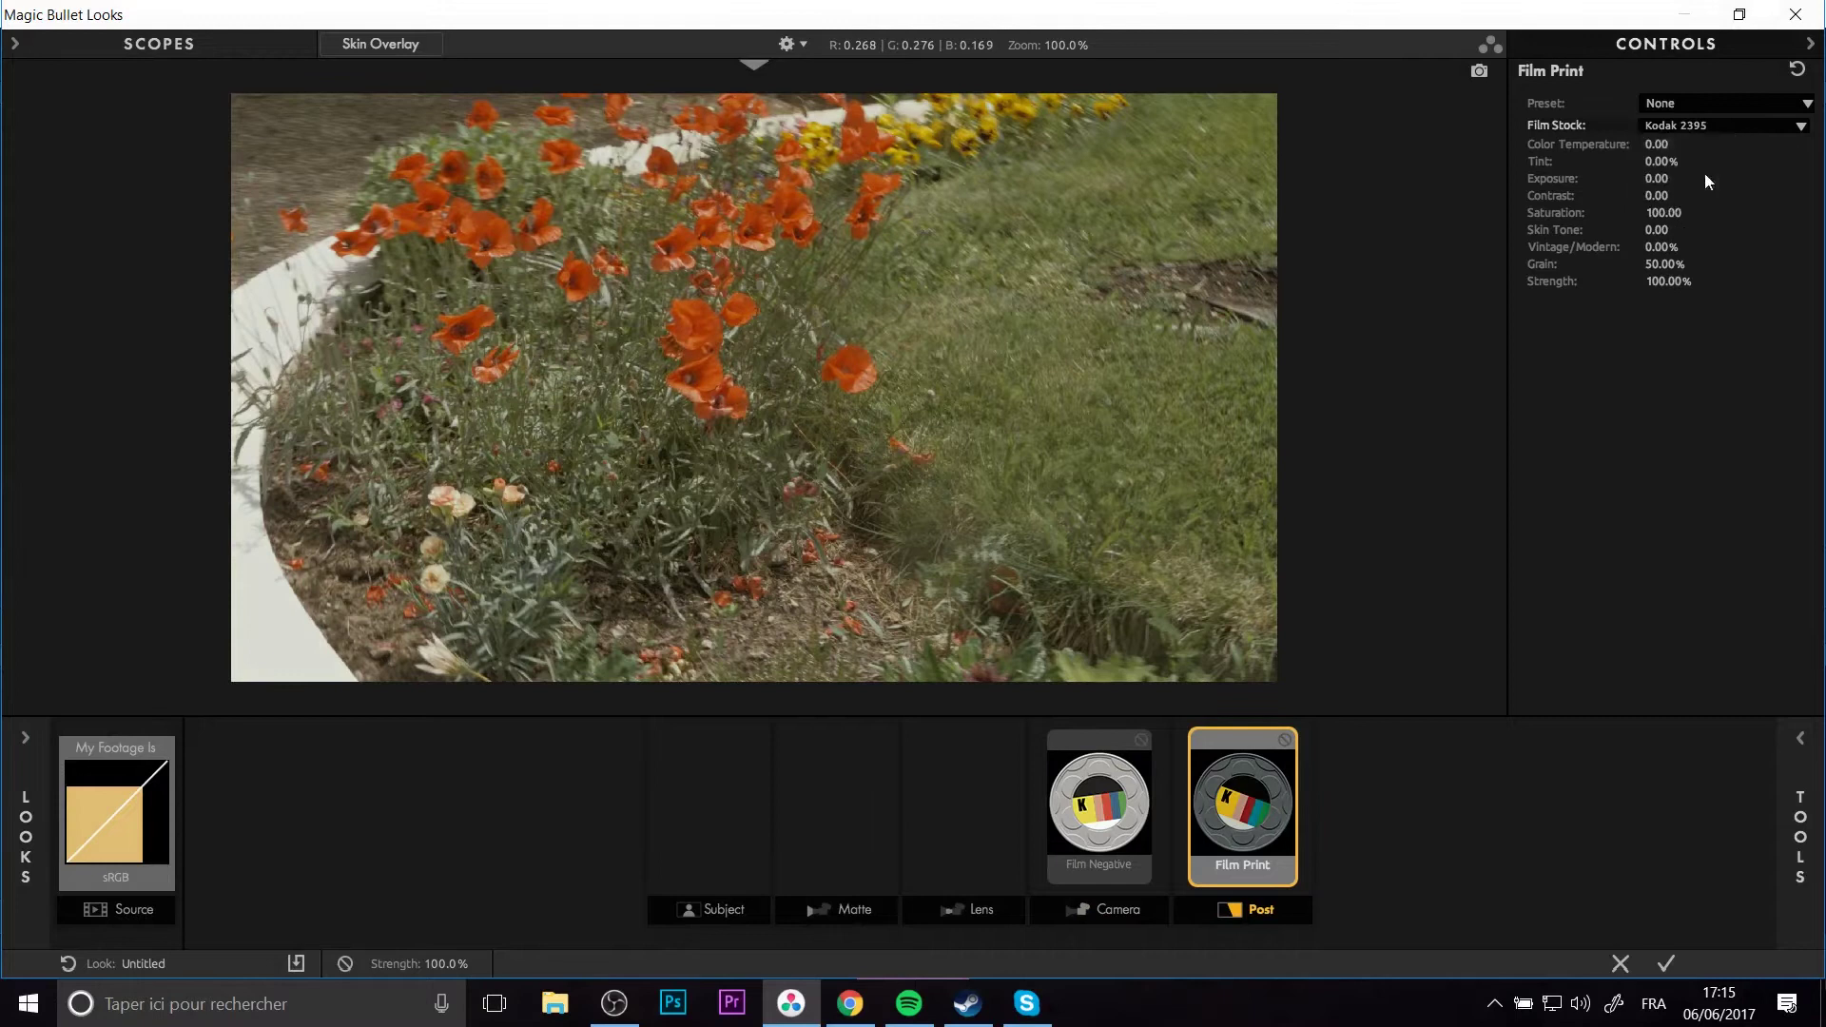
left_click(1722, 127)
left_click(1709, 129)
left_click(1681, 147)
left_click(1674, 130)
left_click(1681, 166)
left_click(1670, 128)
left_click(1674, 179)
left_click(1707, 126)
left_click(1704, 211)
left_click(1695, 131)
left_click(1686, 138)
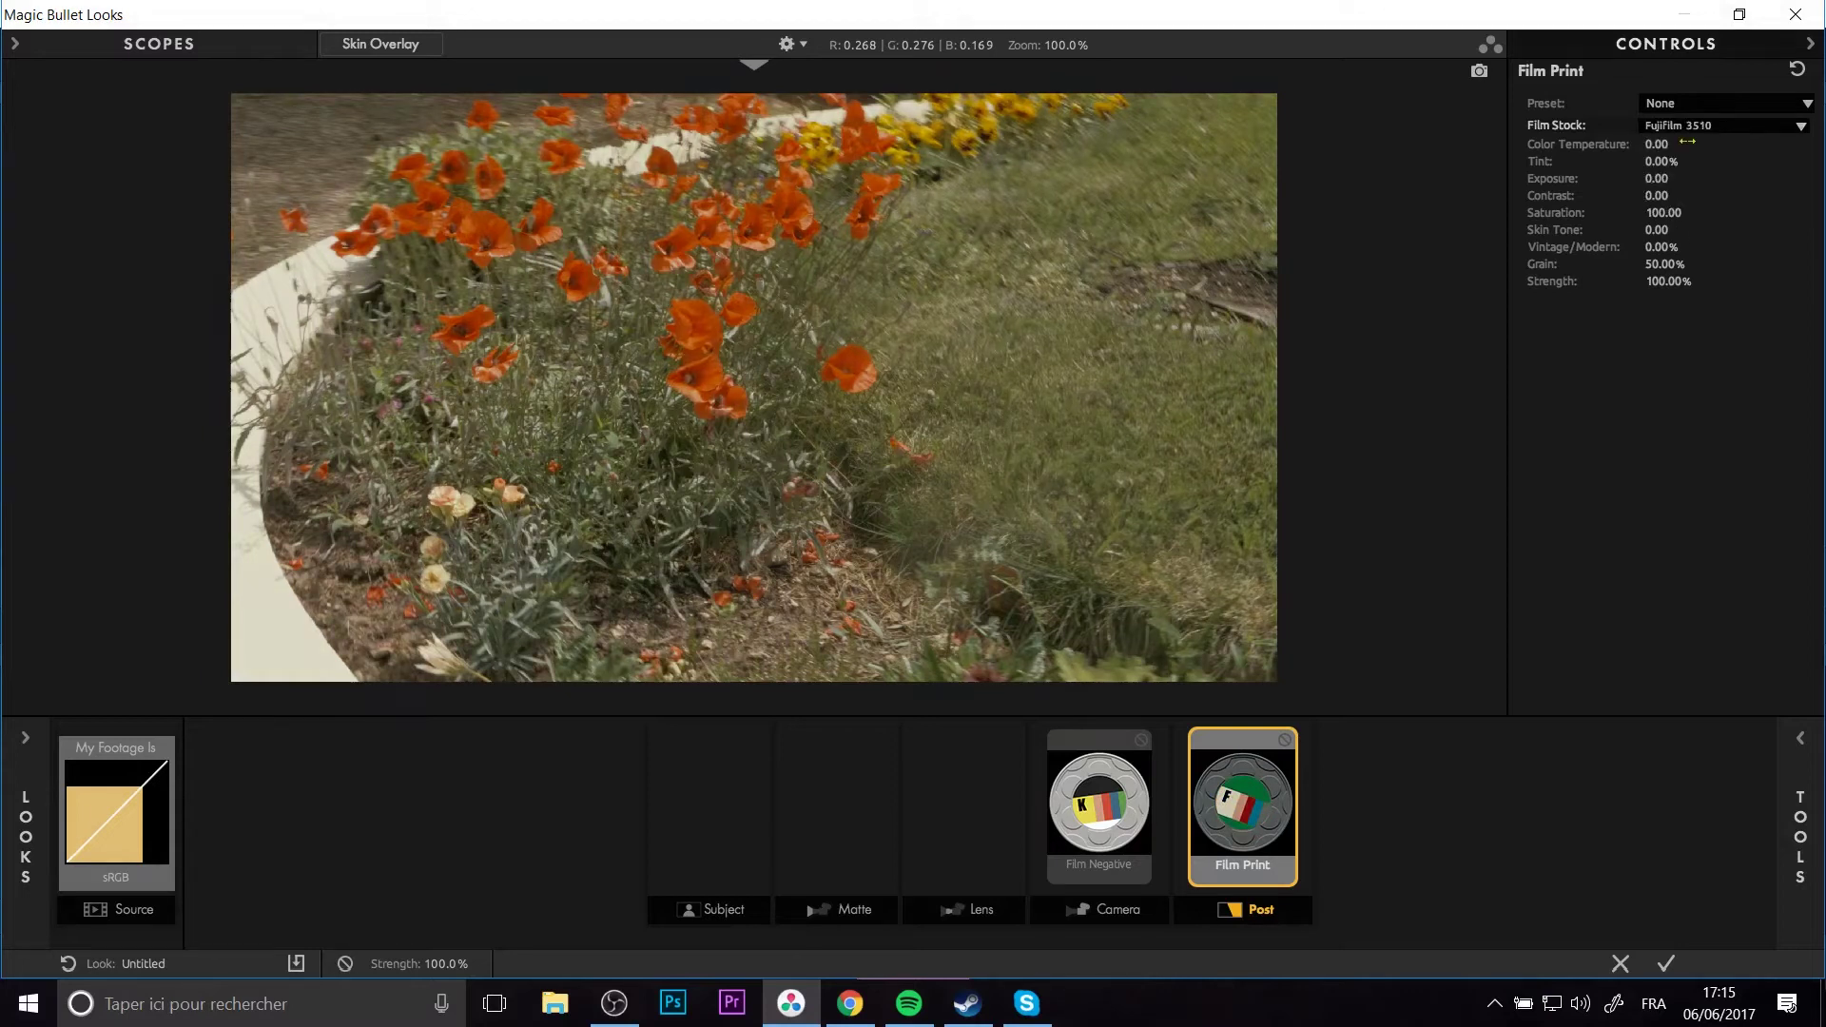
left_click(1688, 131)
left_click(1687, 145)
left_click(1689, 130)
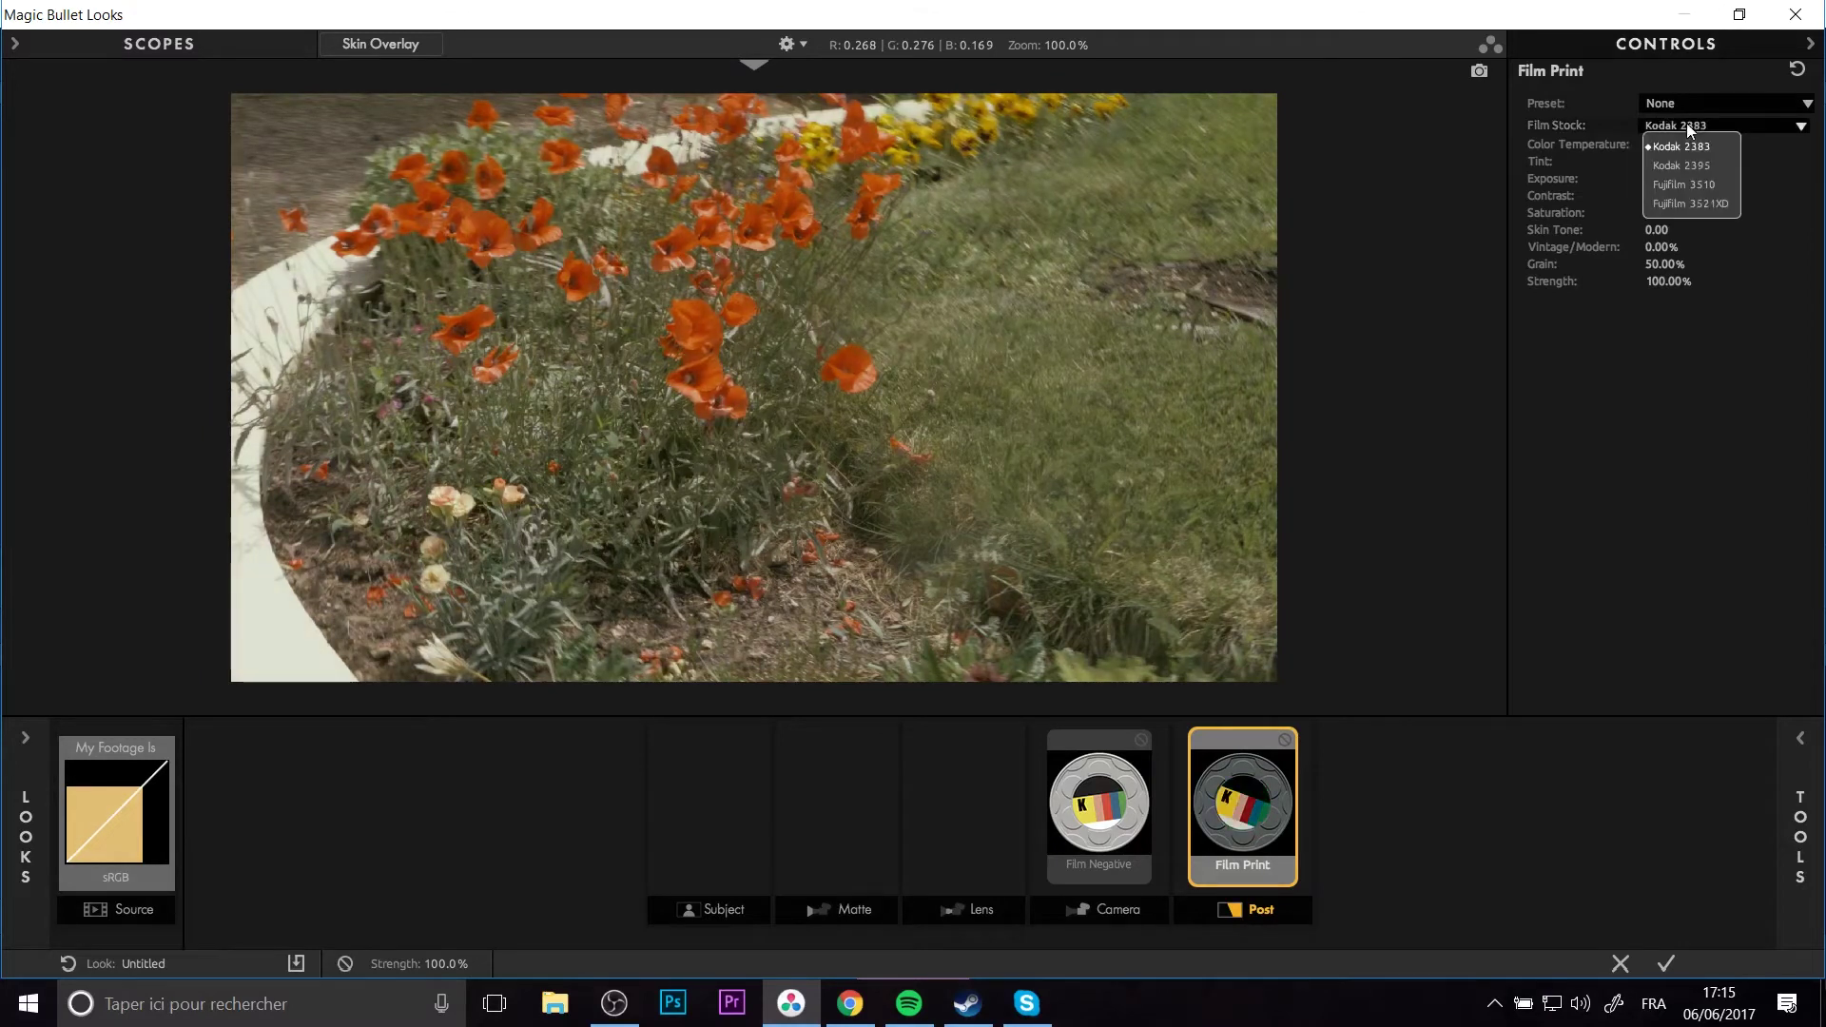
left_click(1686, 167)
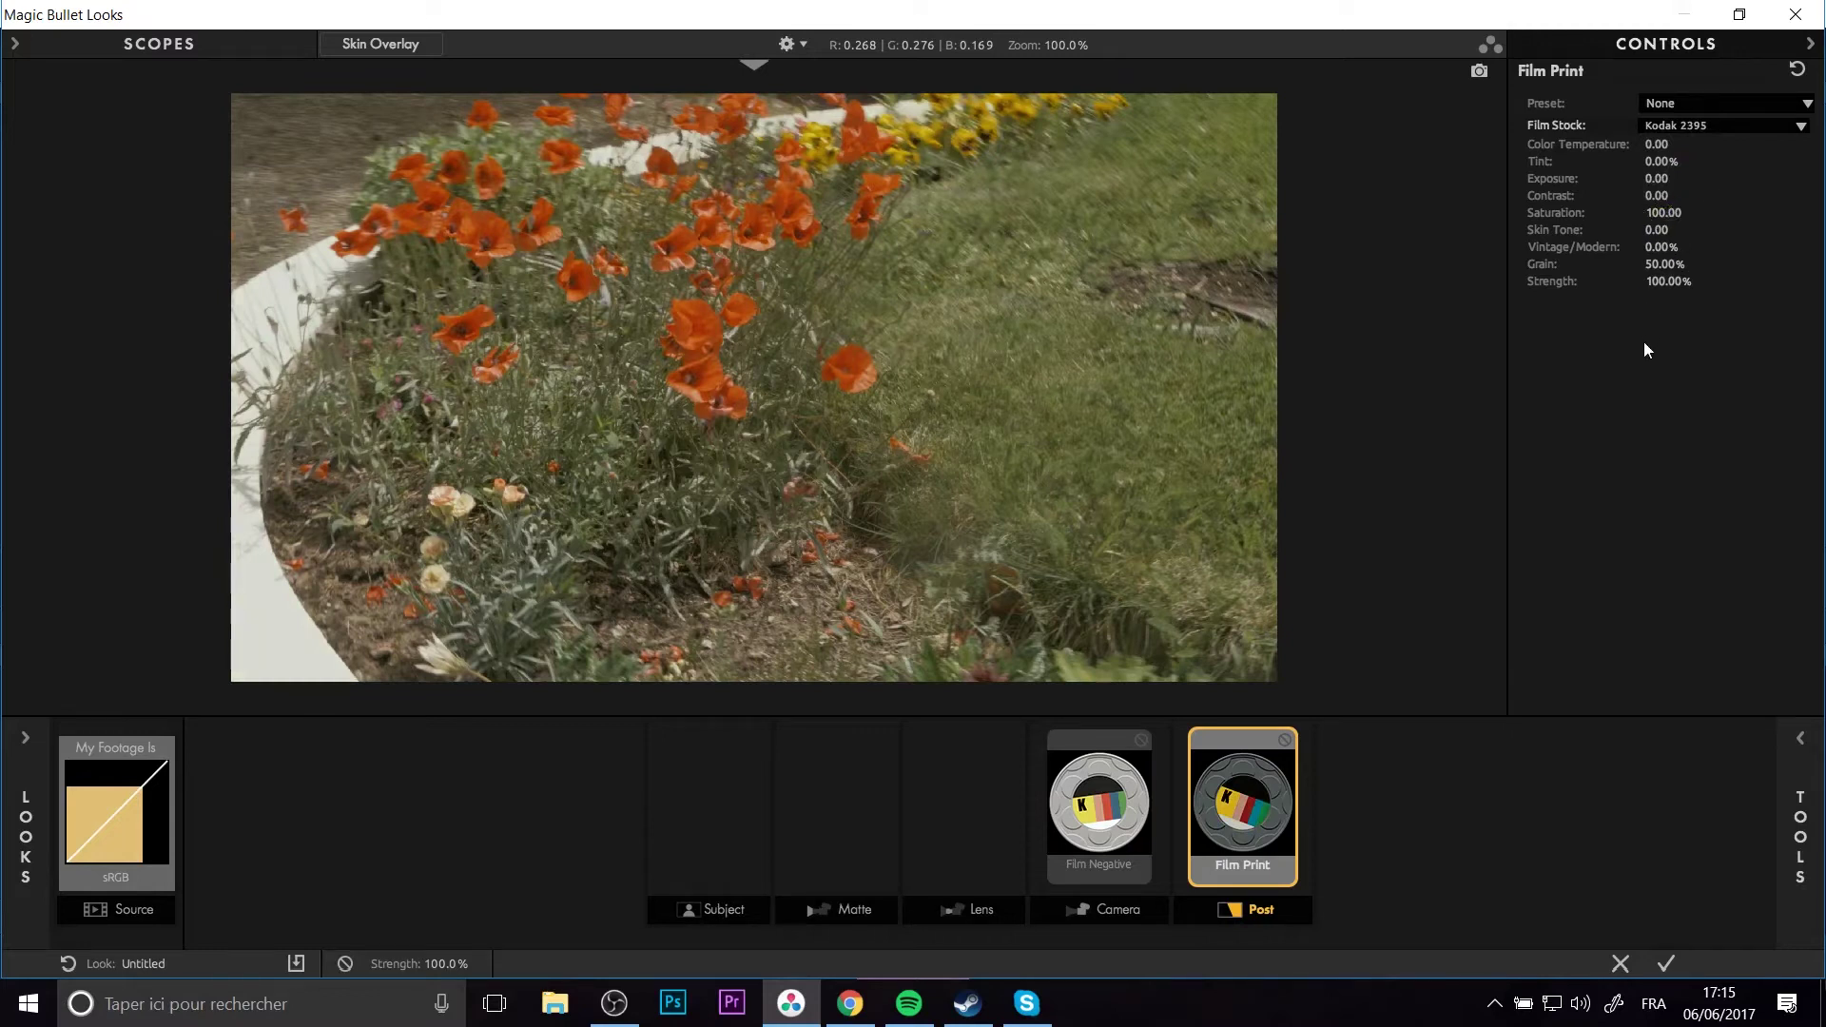
Set the Film Negative's color temperature to -49.10, tint to -25.10% and exposure to +0.20.
left_click(1102, 798)
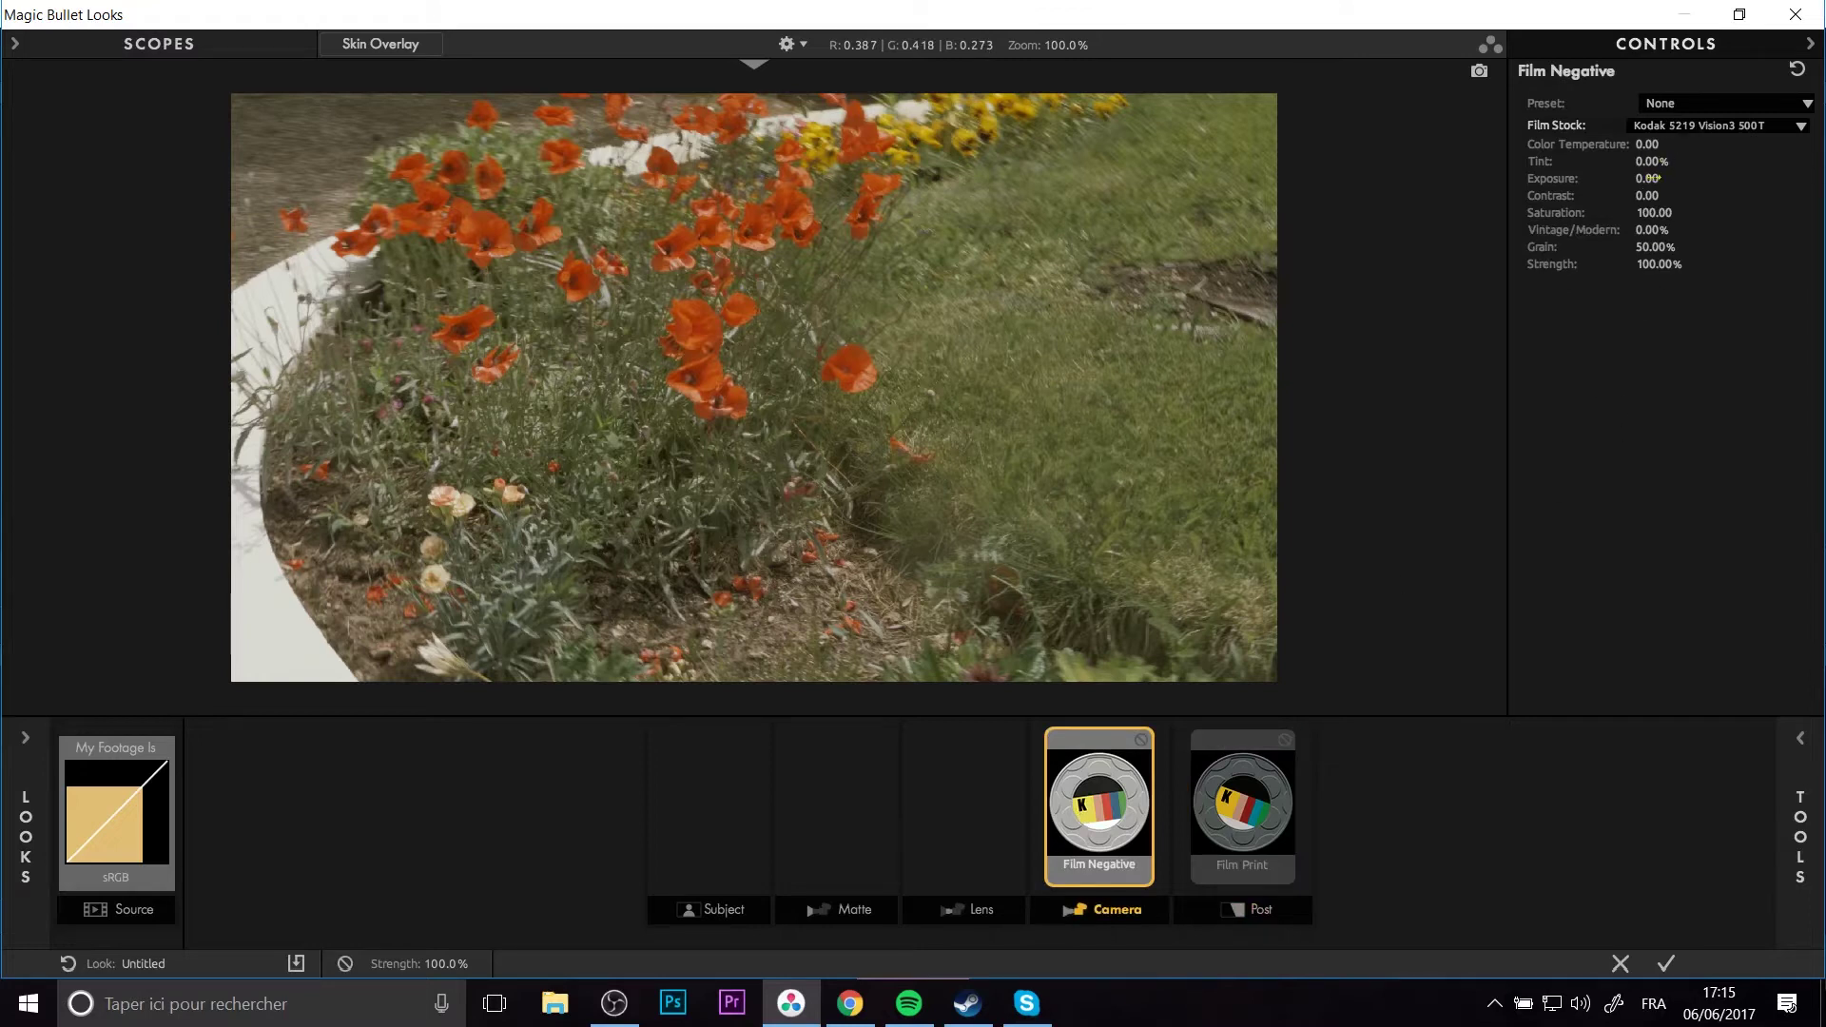
left_click_drag(1646, 145, 1662, 178)
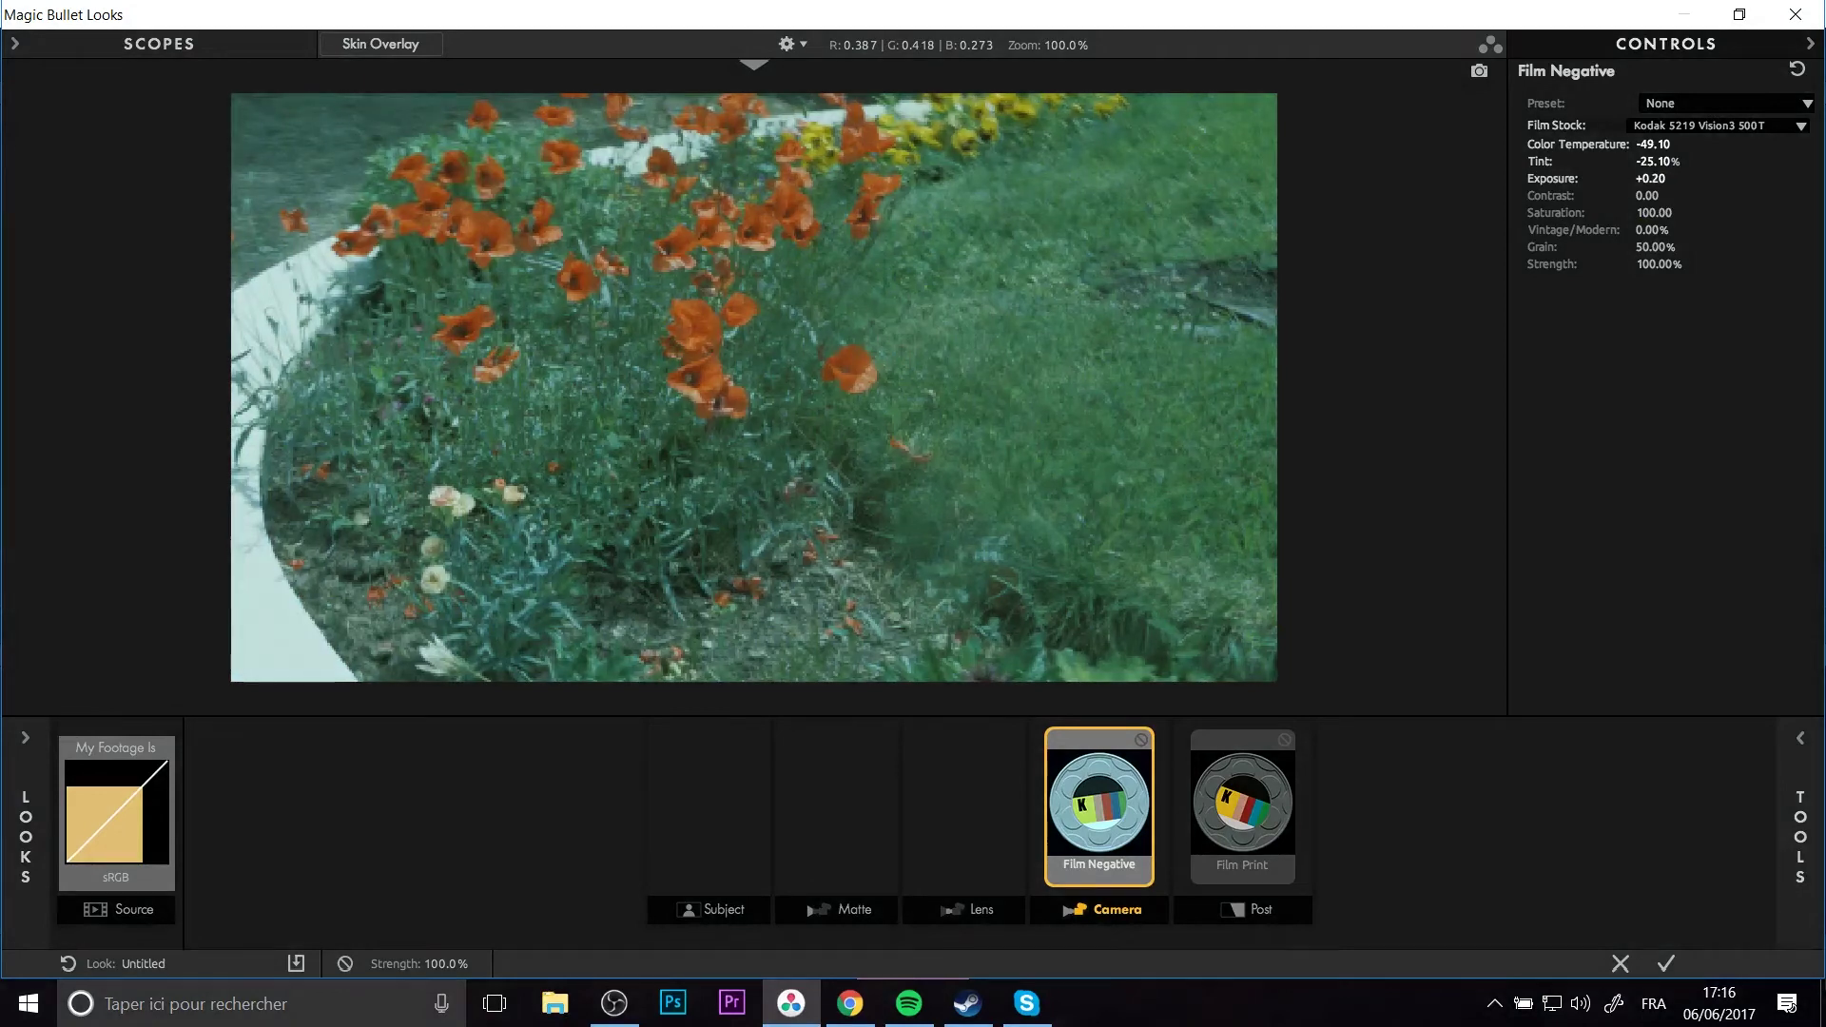
Reset the Film Negative's exposure to 0 and set Vintage/Modern to +39.80%, grain to 53.80% and strength to 96.90%.
left_click(1677, 179)
type("0")
key("Return")
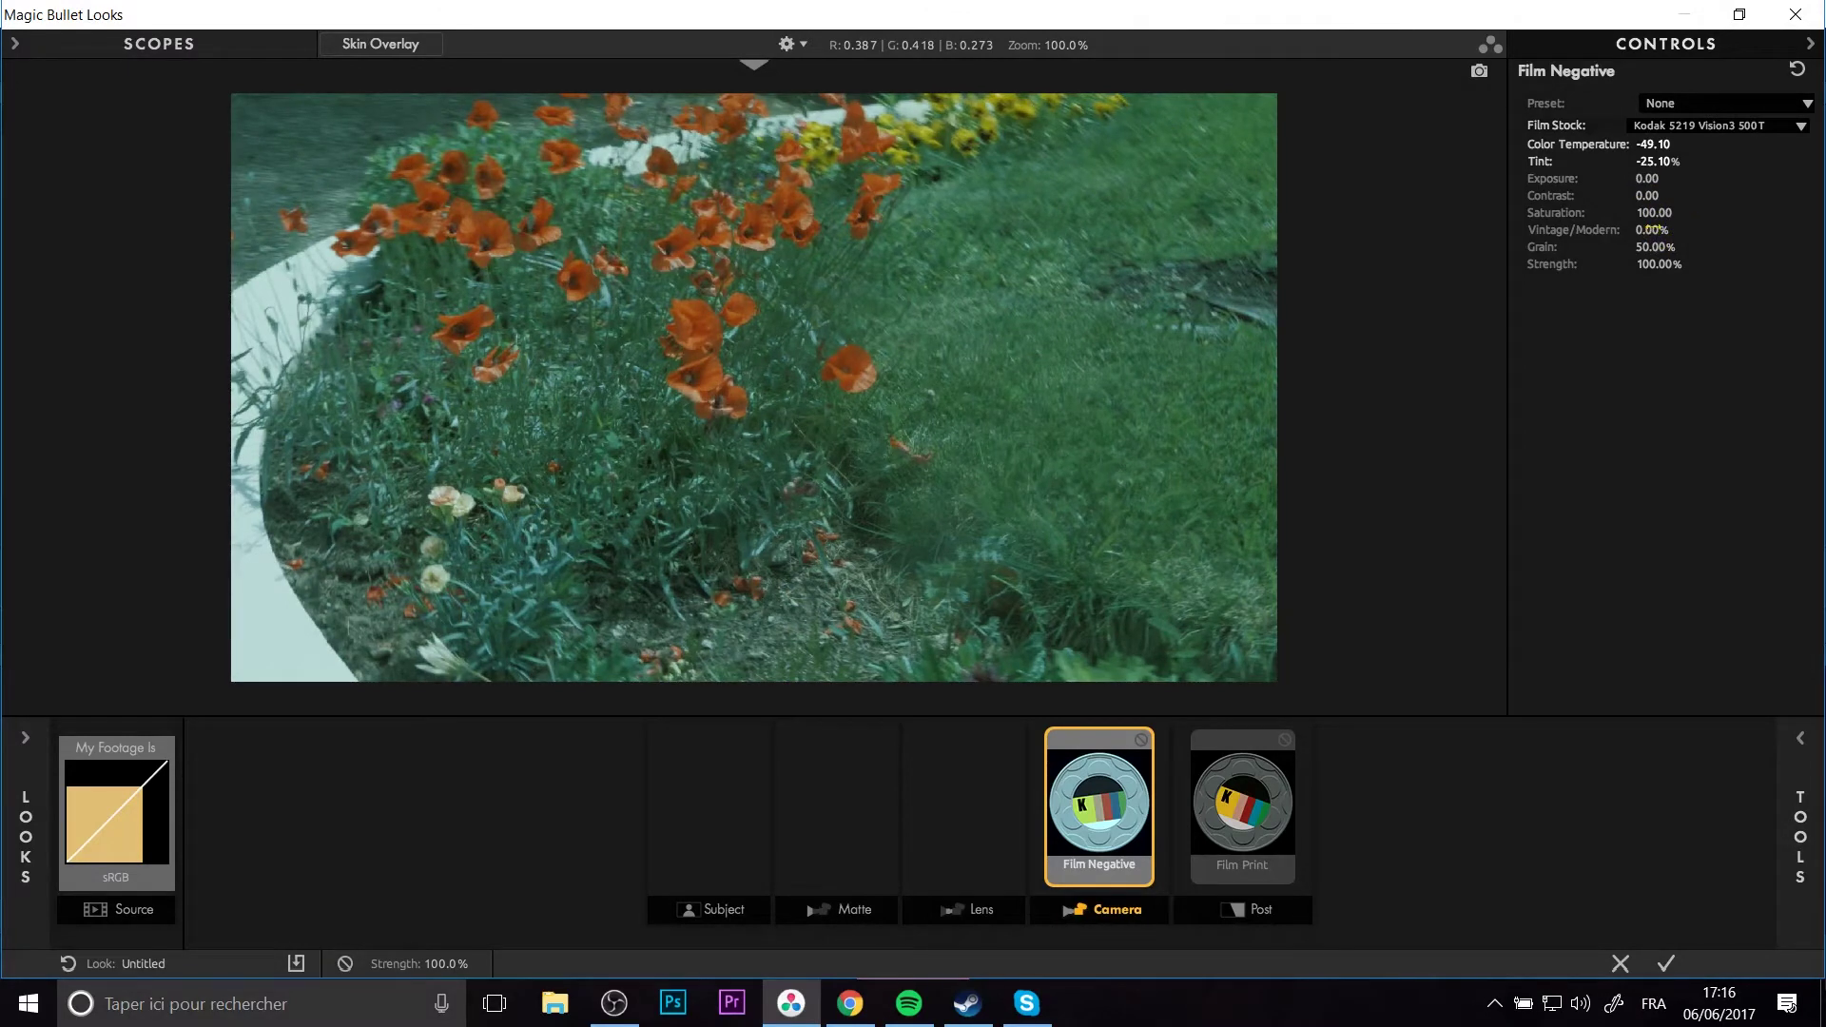
left_click_drag(1650, 230, 1657, 229)
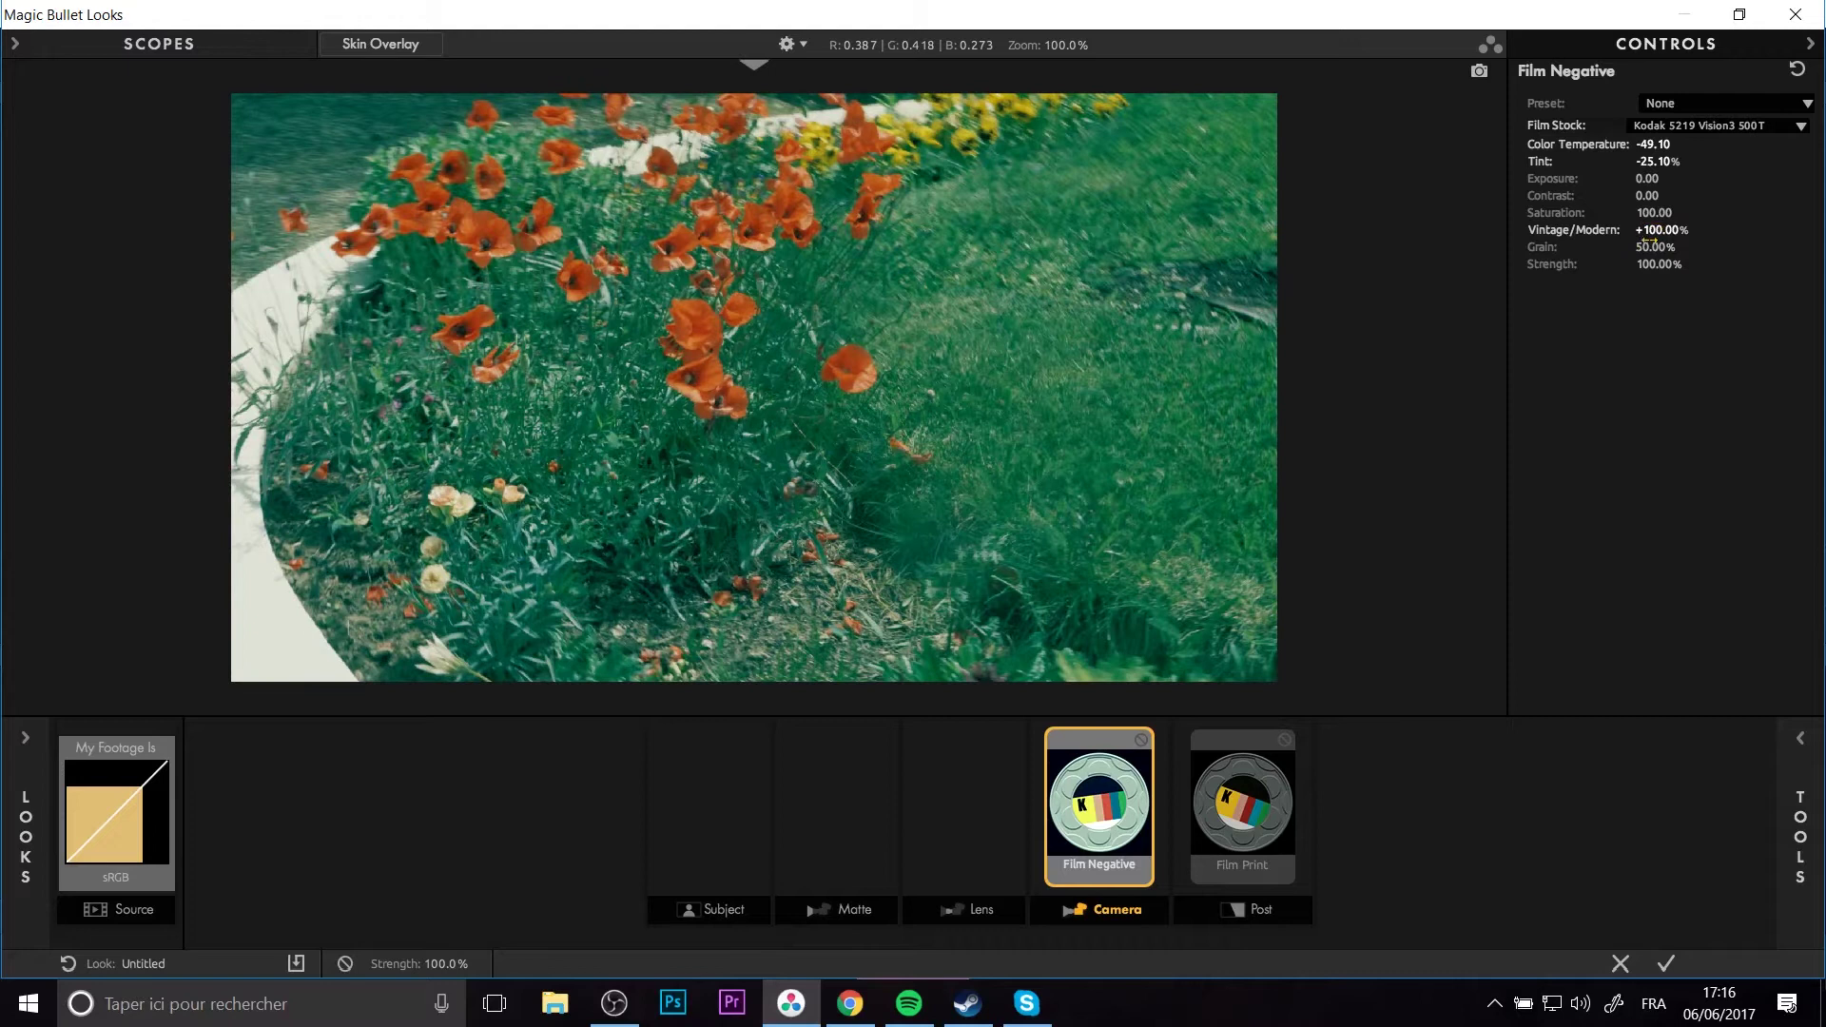
mouse_move(1662, 232)
left_mouse_down()
mouse_move(1638, 232)
mouse_move(1677, 232)
left_mouse_up()
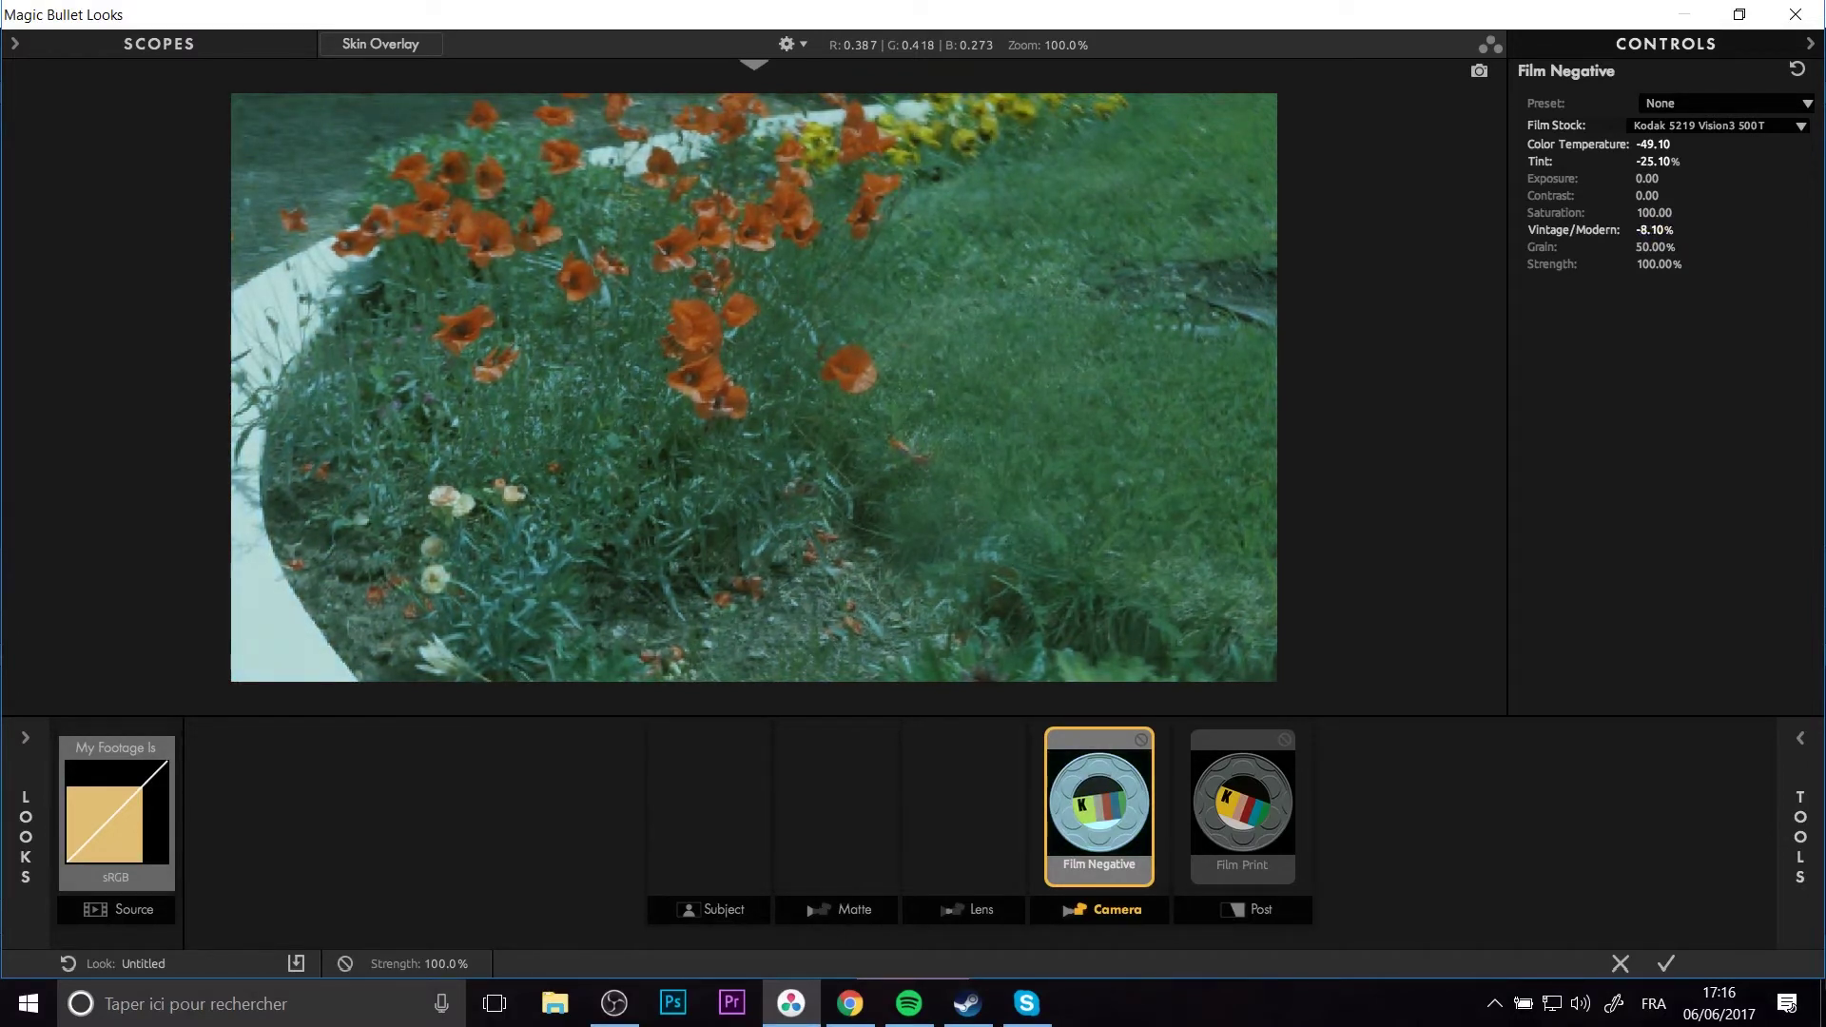
left_click_drag(1660, 230, 1782, 281)
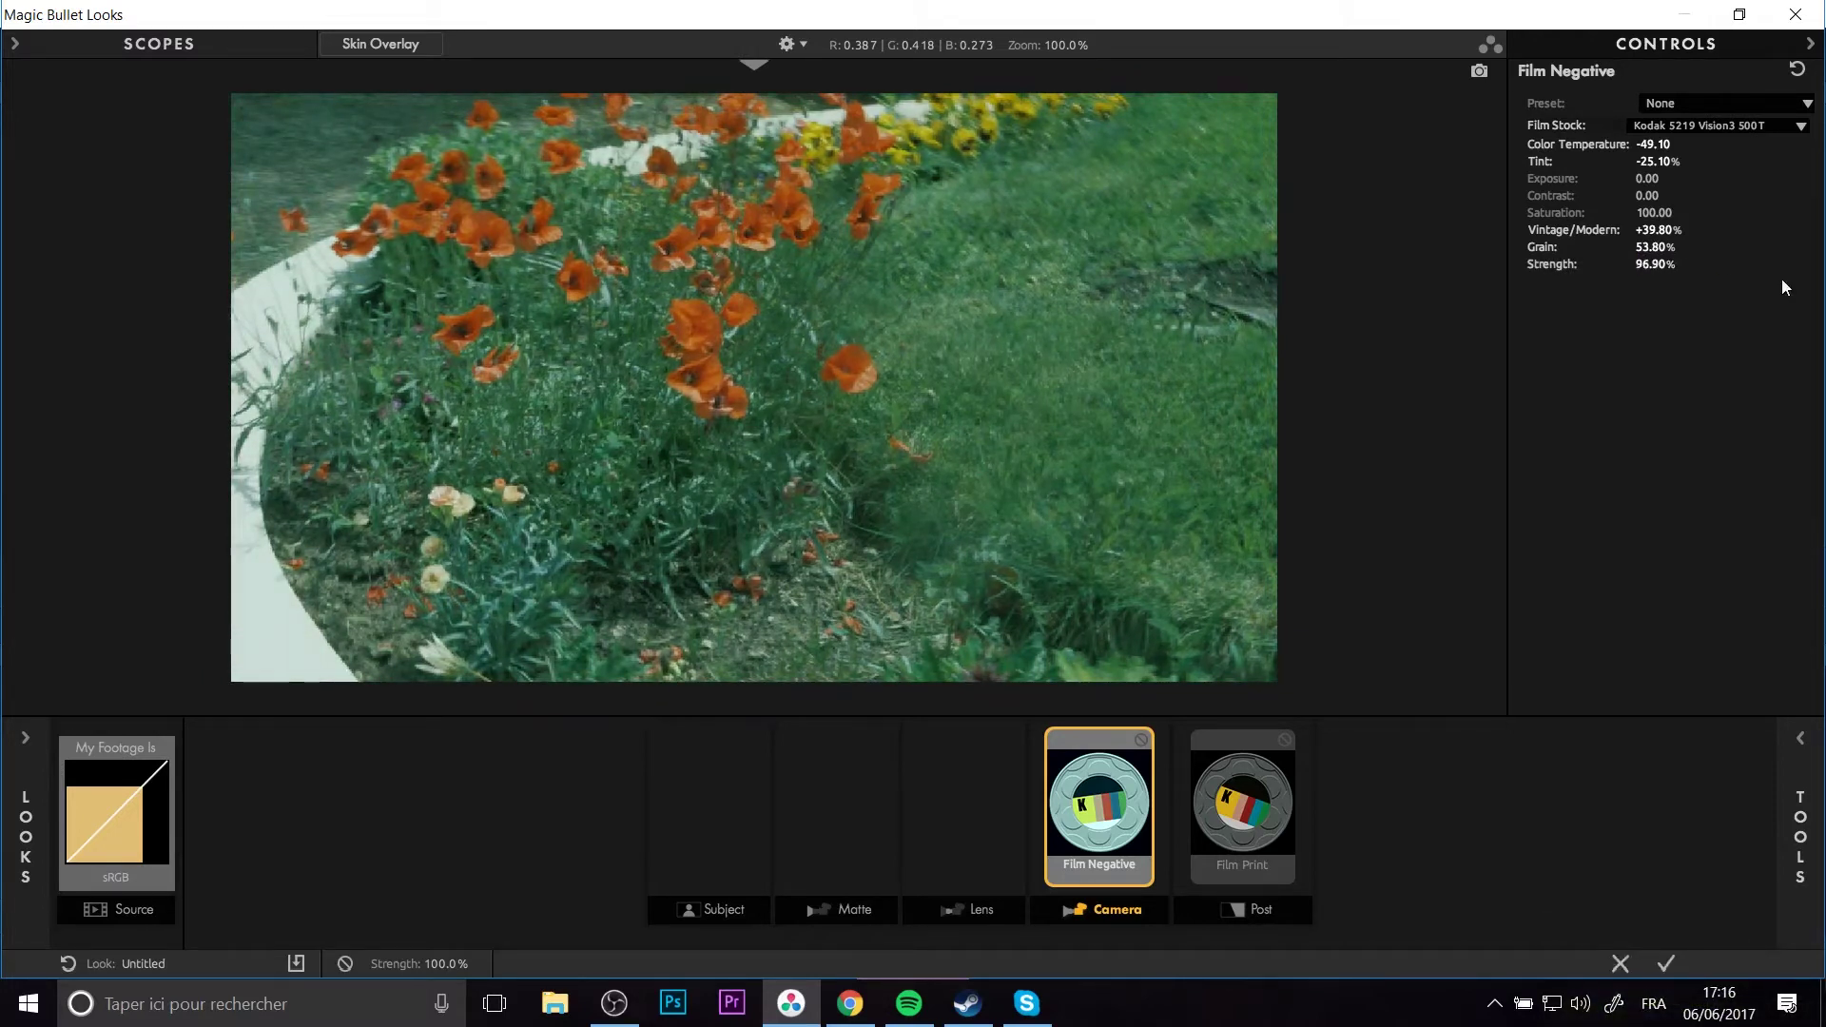
Set the Film Print's color temperature to +19.20, tint to -9.40%, skin tone to +2.60, Vintage/Modern to +17.20% and grain to 0%, and apply the look.
left_click(1230, 771)
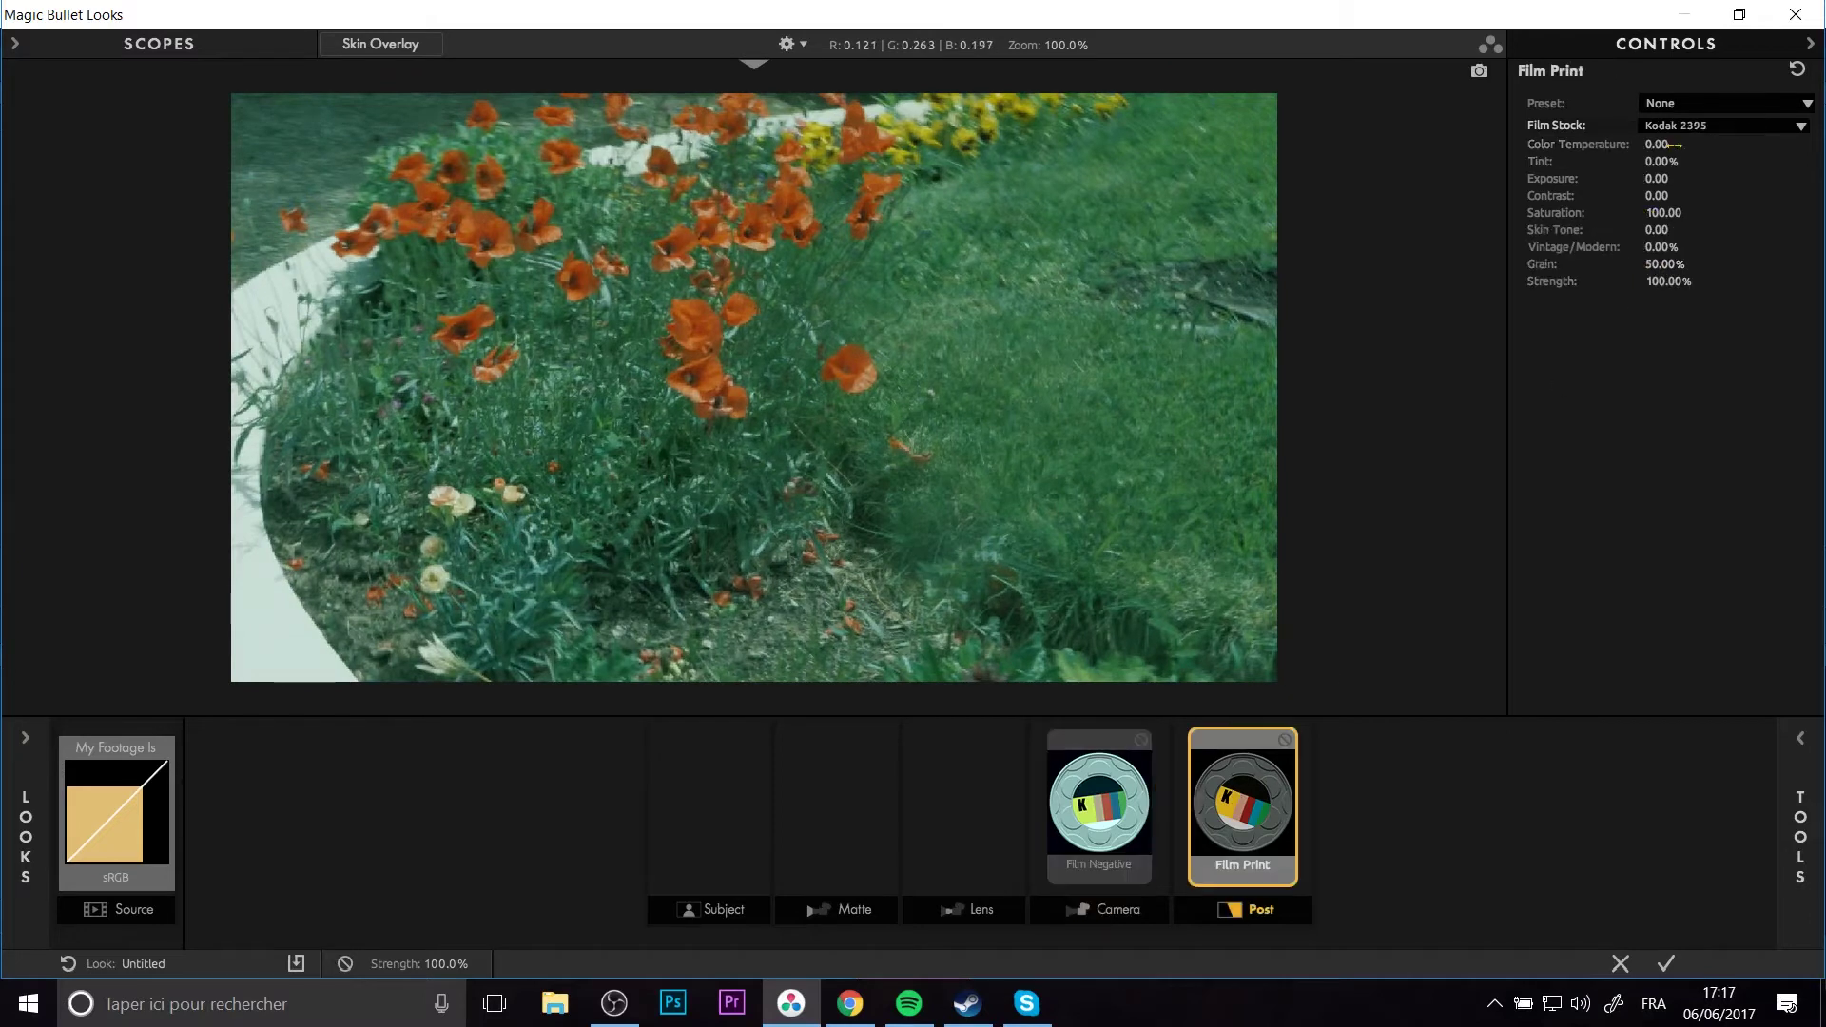
mouse_move(1657, 144)
left_mouse_down()
mouse_move(1676, 144)
mouse_move(1607, 144)
mouse_move(1674, 143)
mouse_move(1656, 161)
left_mouse_up()
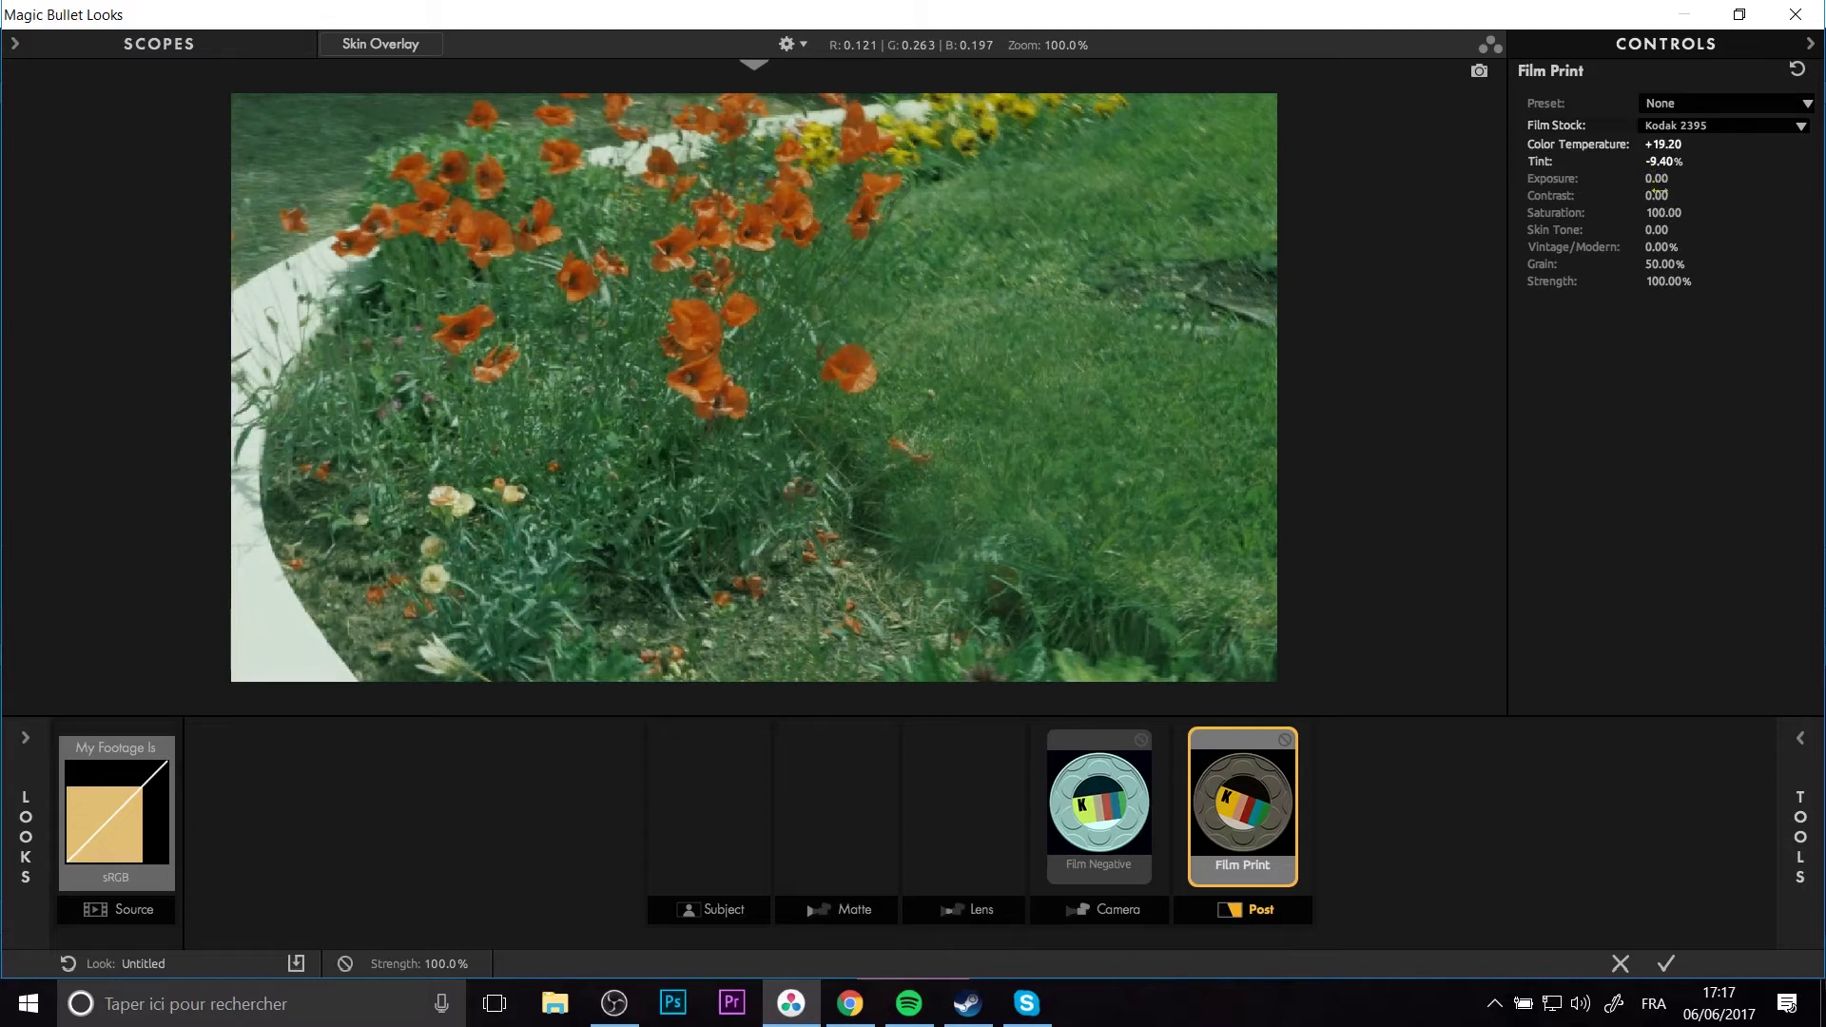
left_click_drag(1656, 230, 1658, 249)
left_click_drag(1667, 247, 1617, 265)
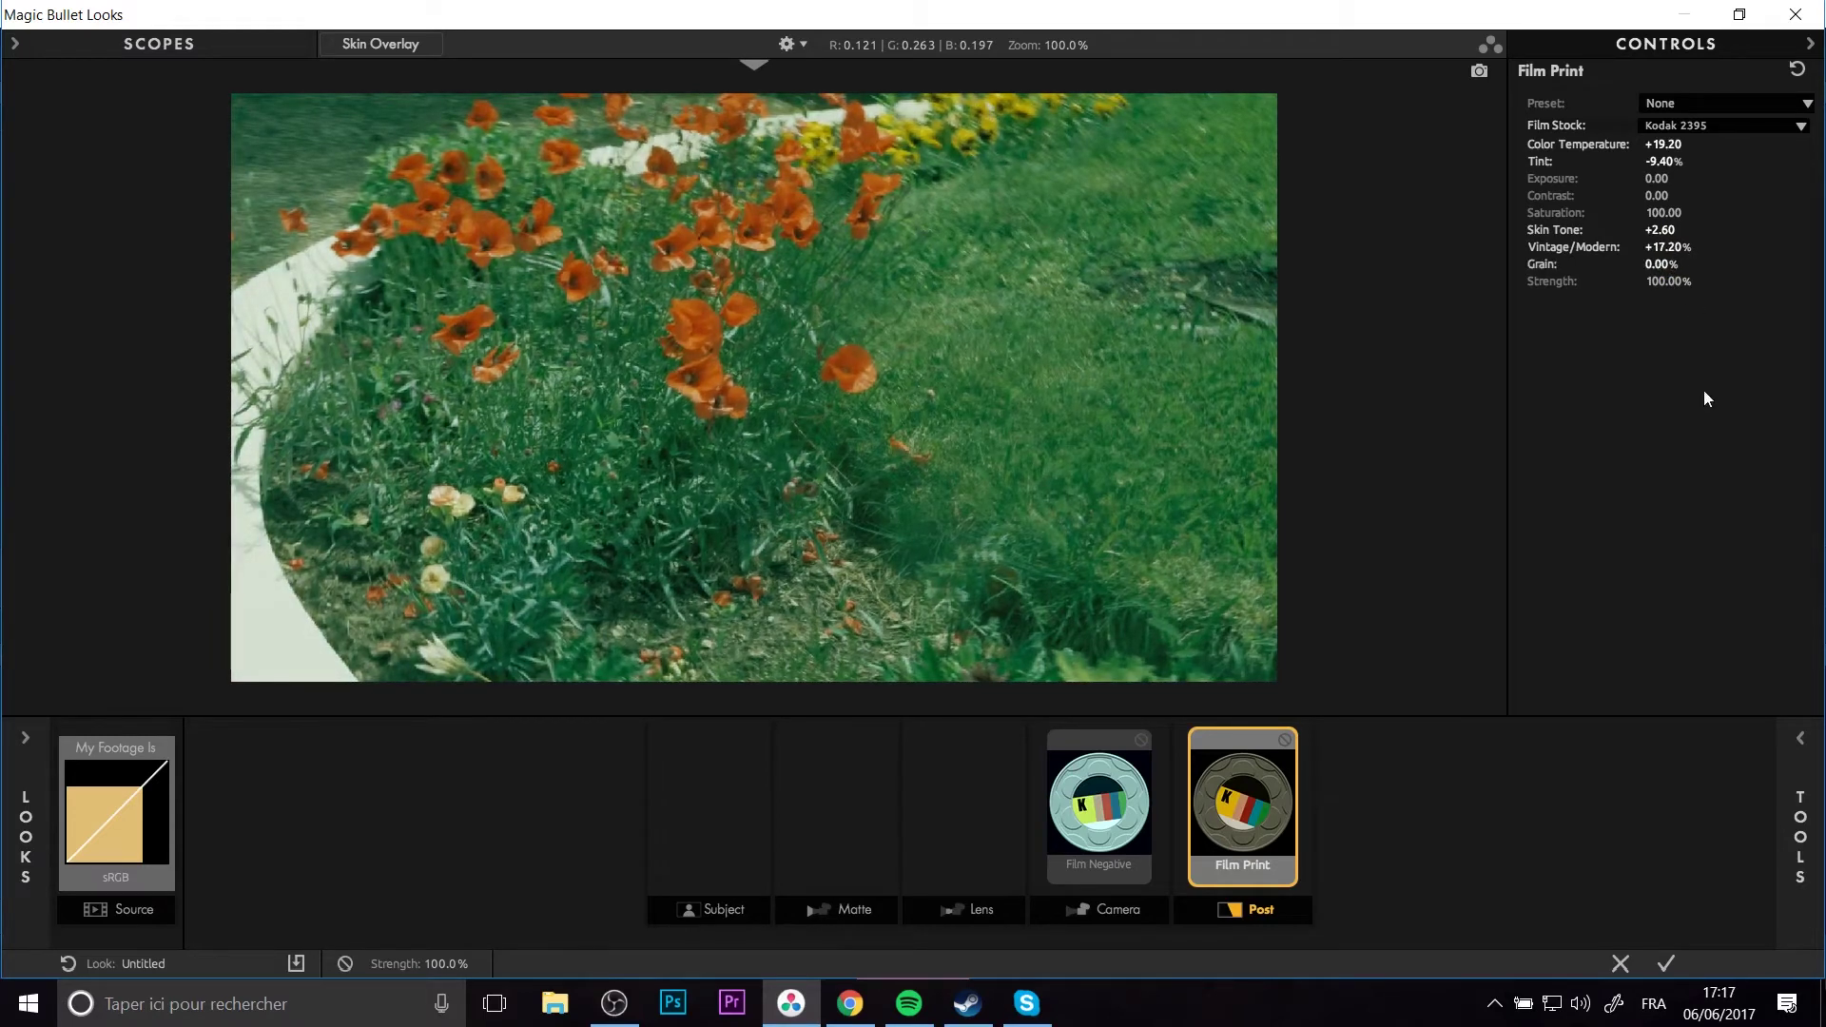
left_click(1664, 969)
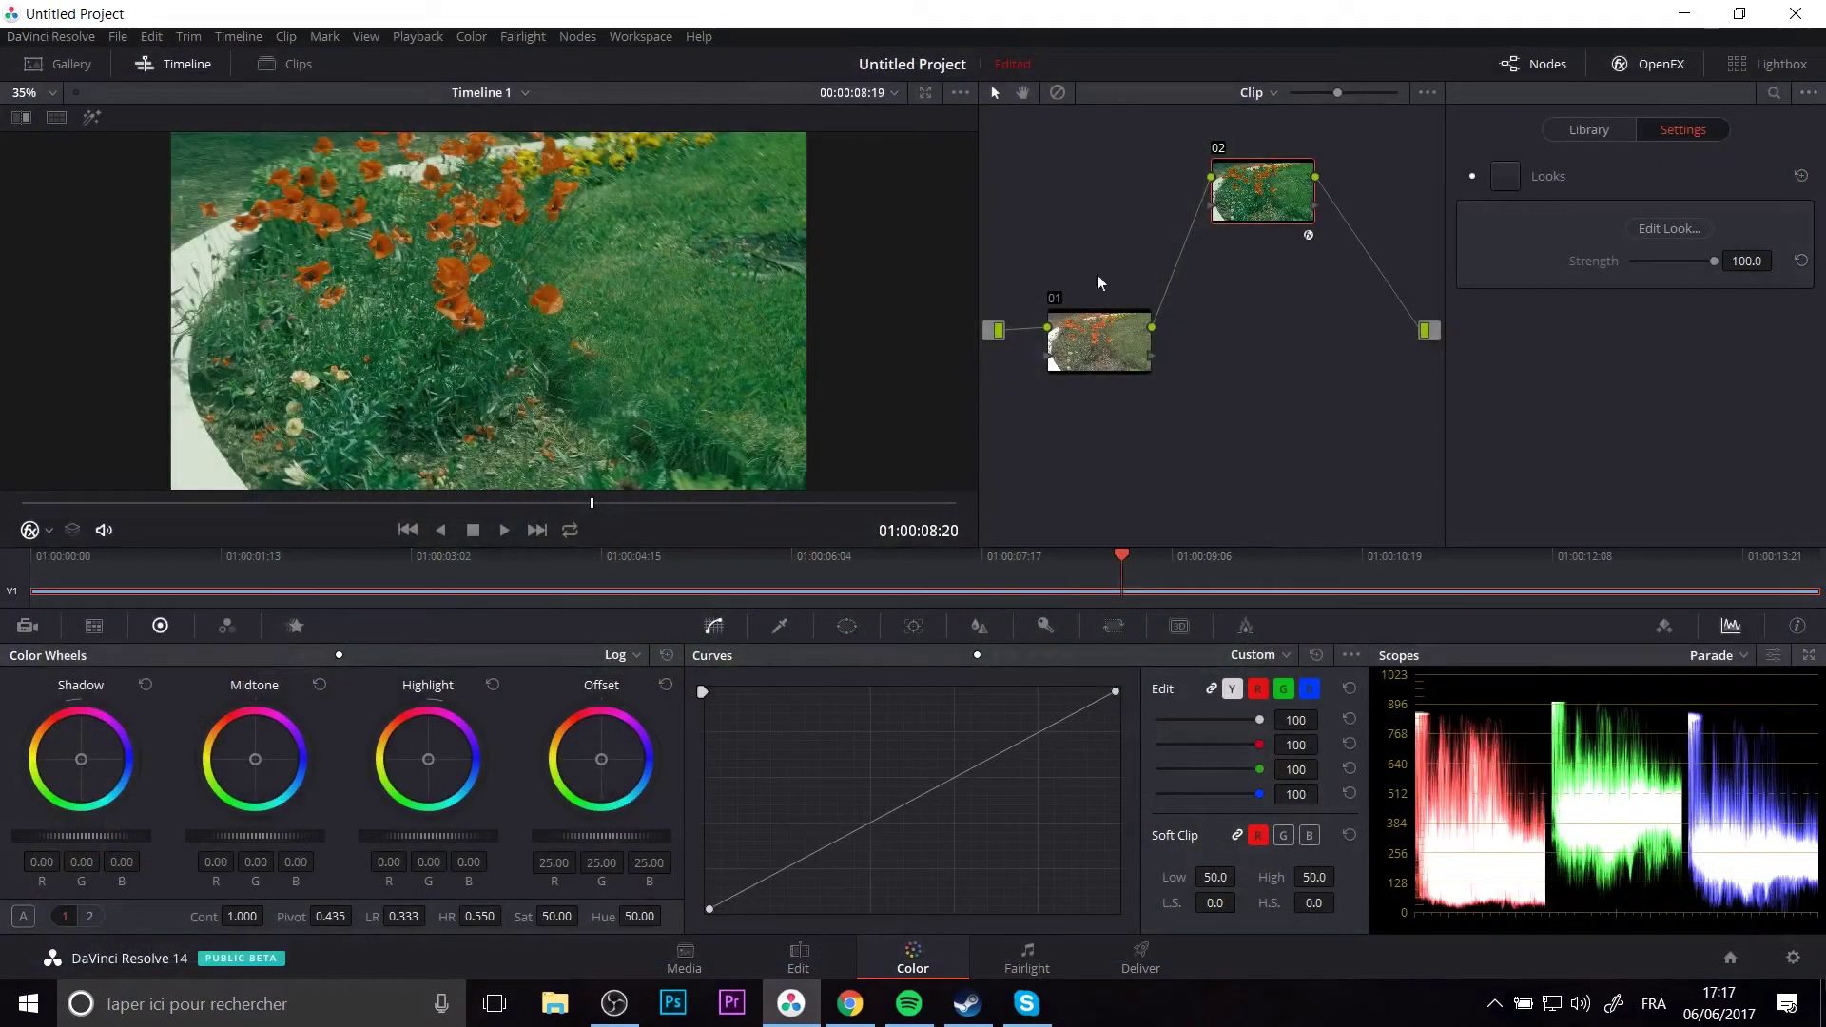
Compare the garden clip with the Looks node switched off and on, in both the normal and the enlarged viewer.
key("ctrl+d")
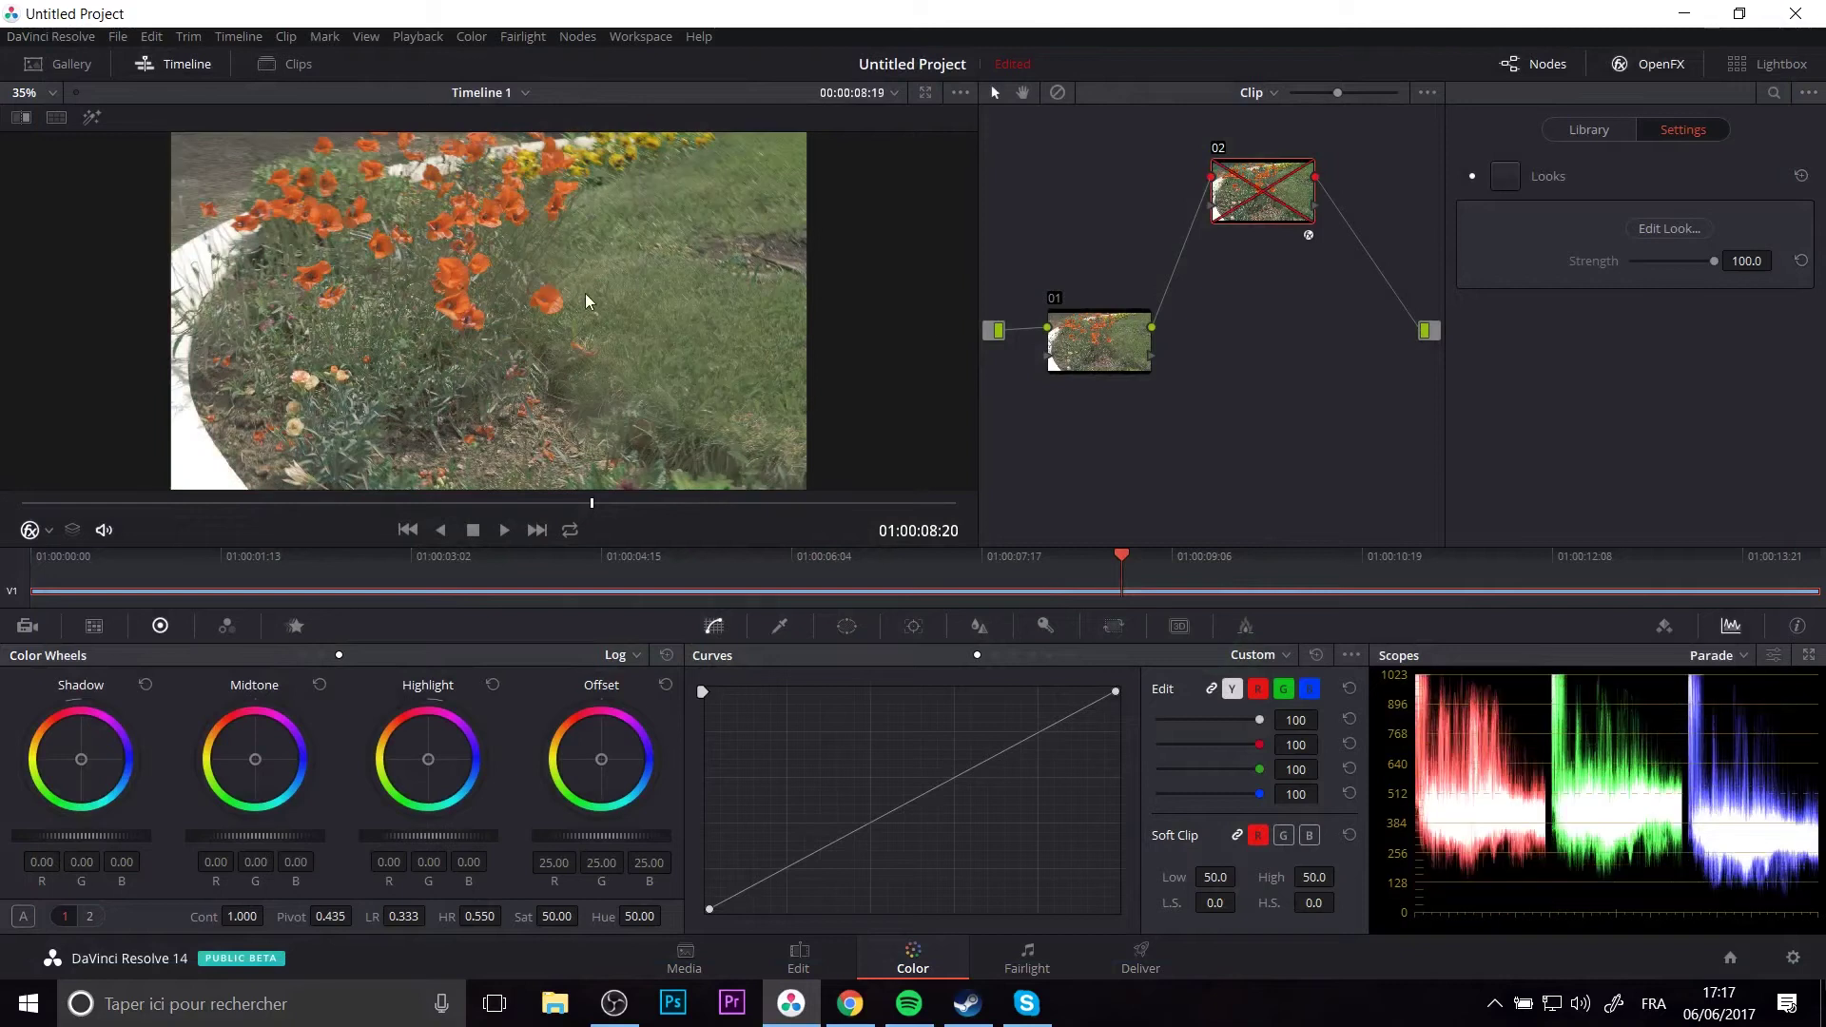
key("ctrl+d")
key("ctrl+d")
key("alt+f")
key("ctrl+d")
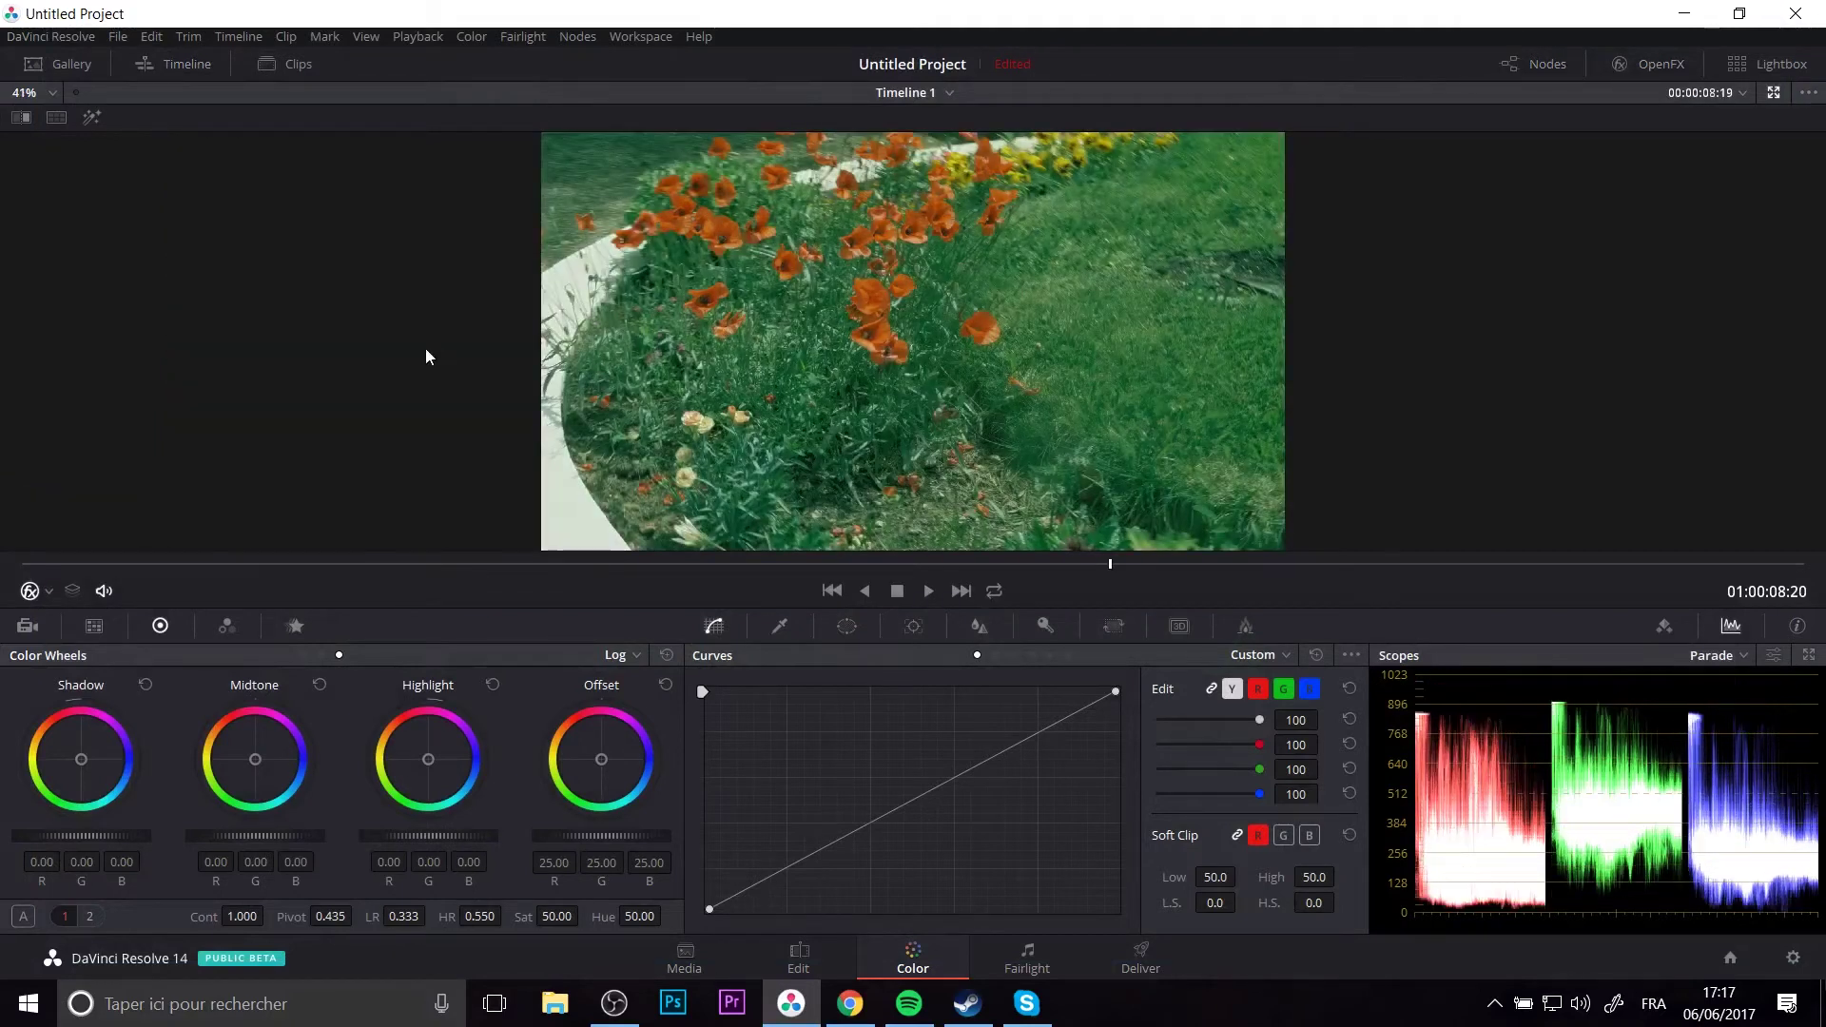
key("ctrl+d")
key("ctrl+d")
key("ctrl+d")
key("ctrl+d")
key("ctrl+d")
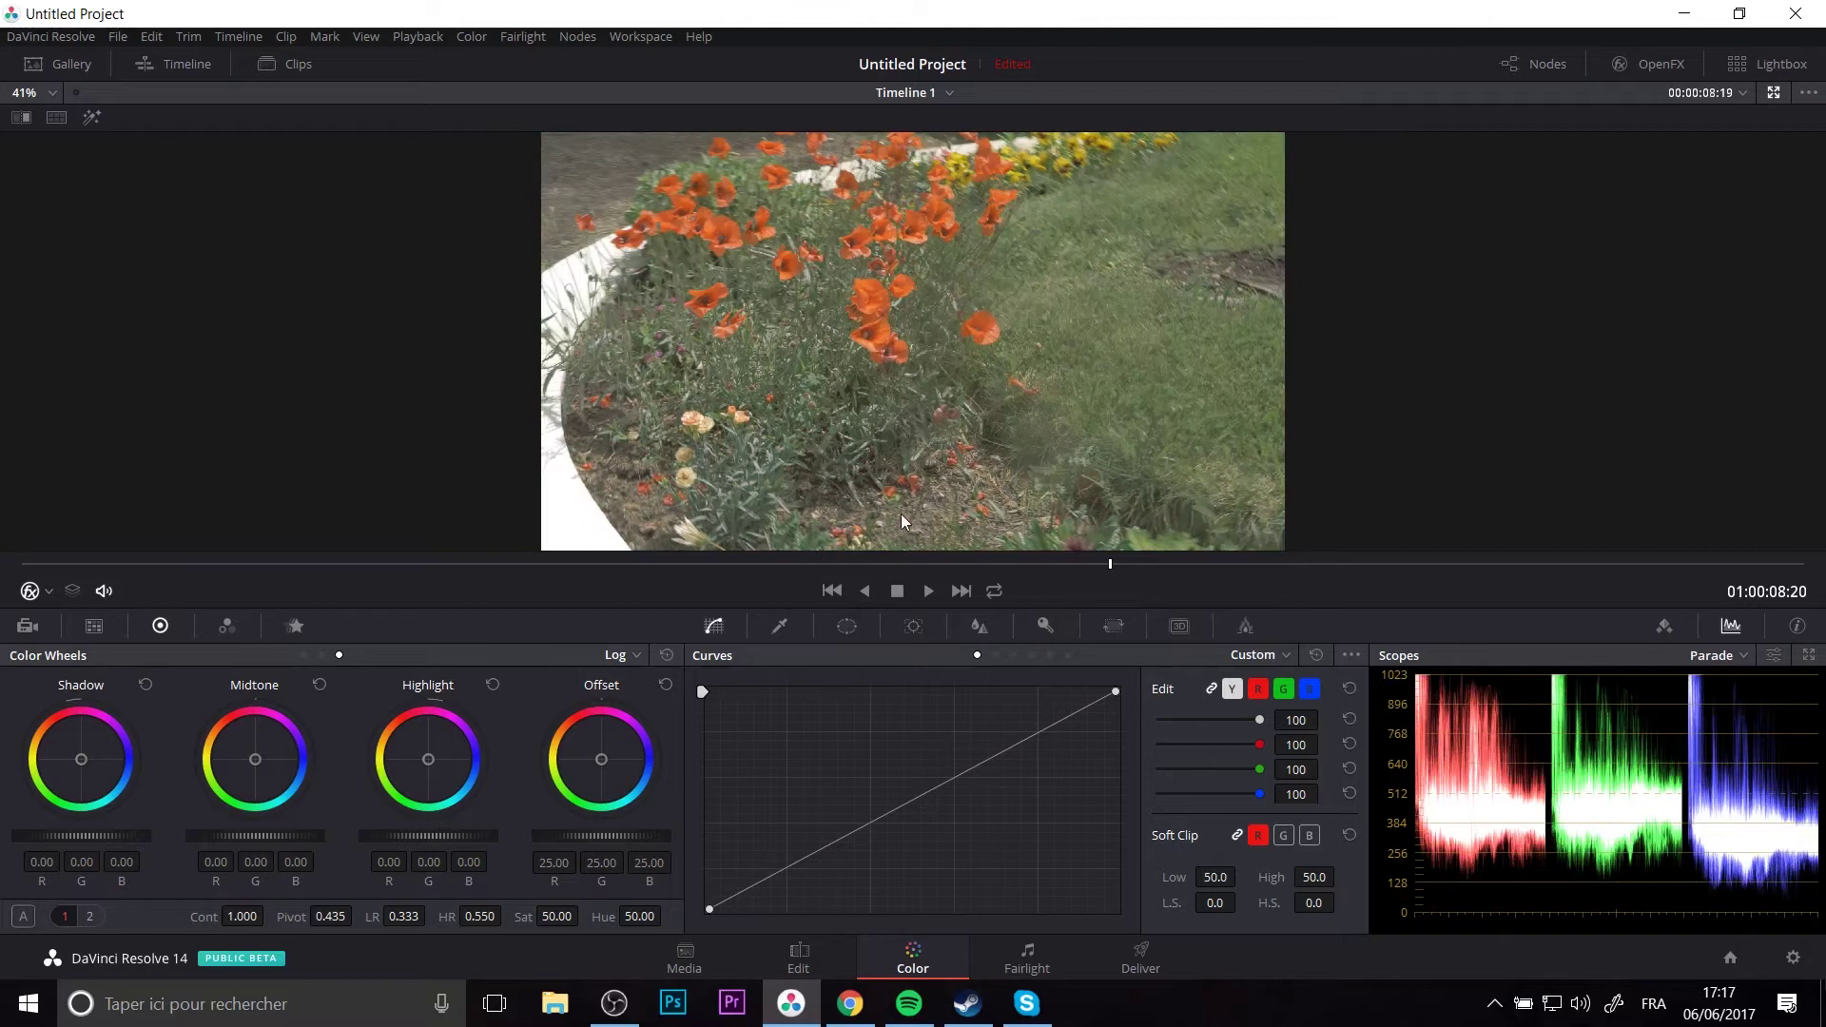
key("alt+f")
key("ctrl+d")
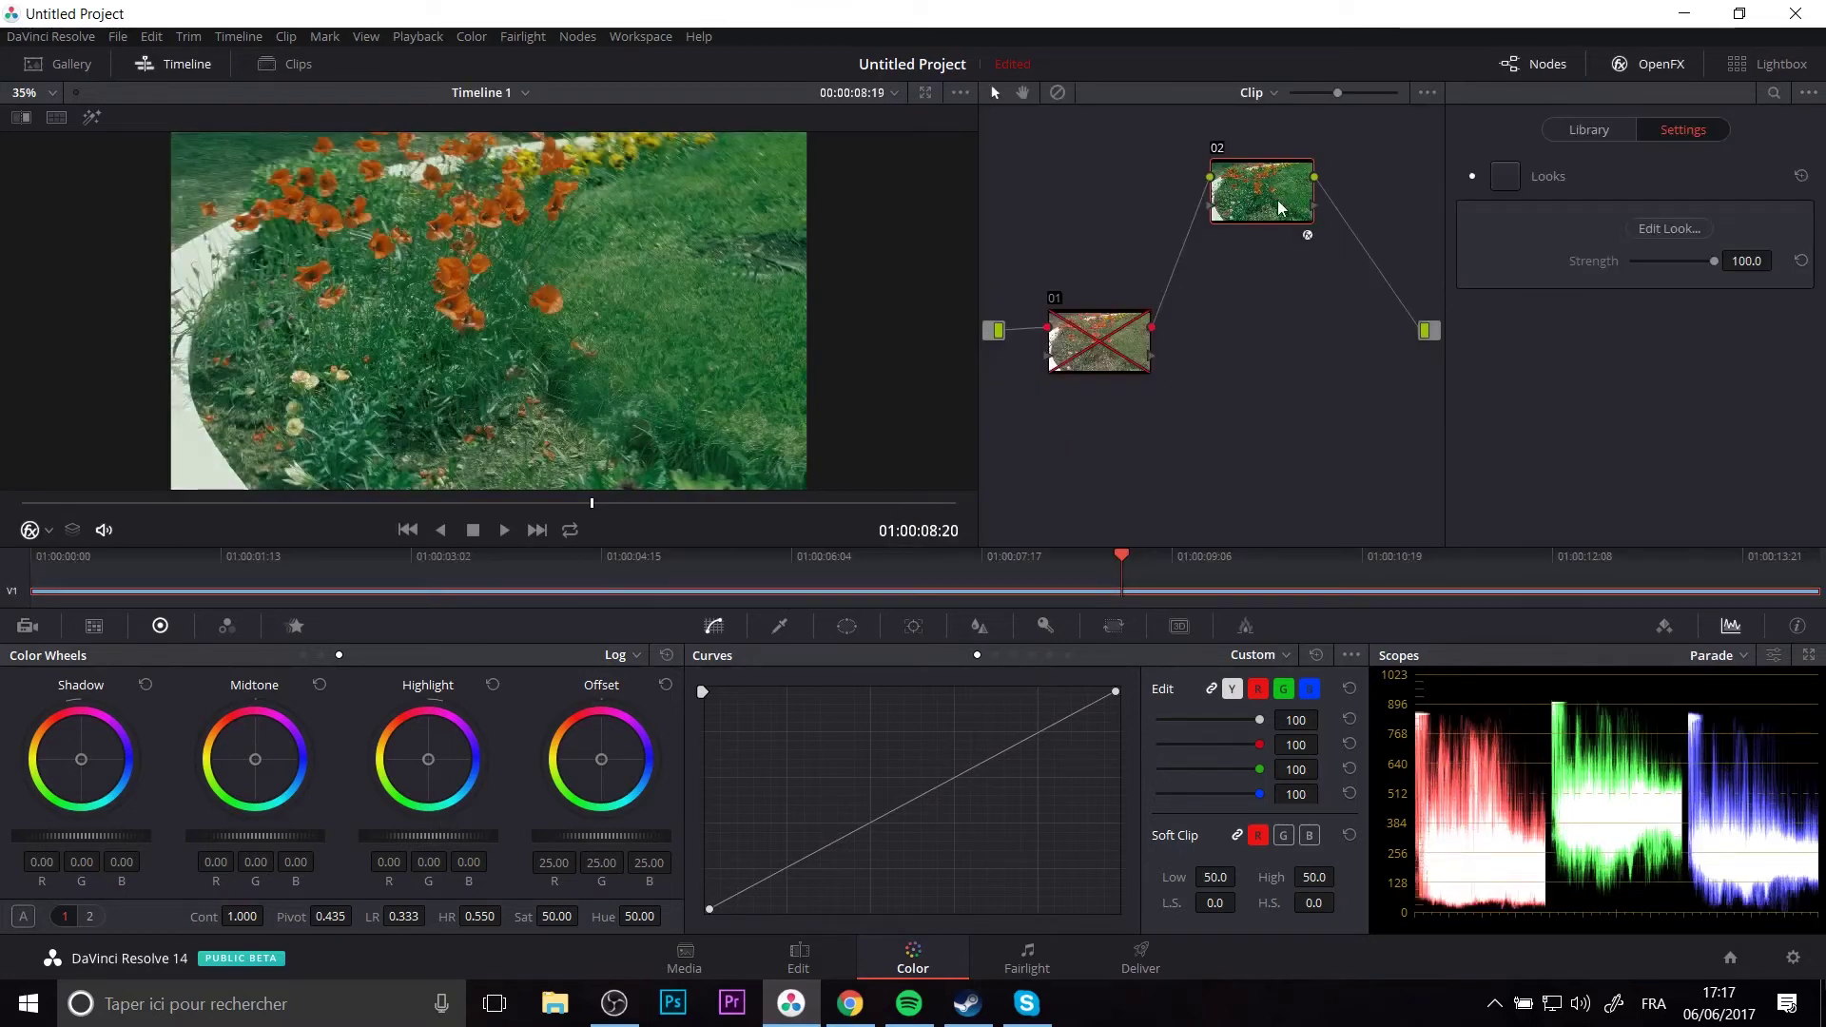
Add a serial node after the Looks node 02 and place it beside node 01.
left_click_drag(1277, 200, 1264, 197)
left_click(1056, 298)
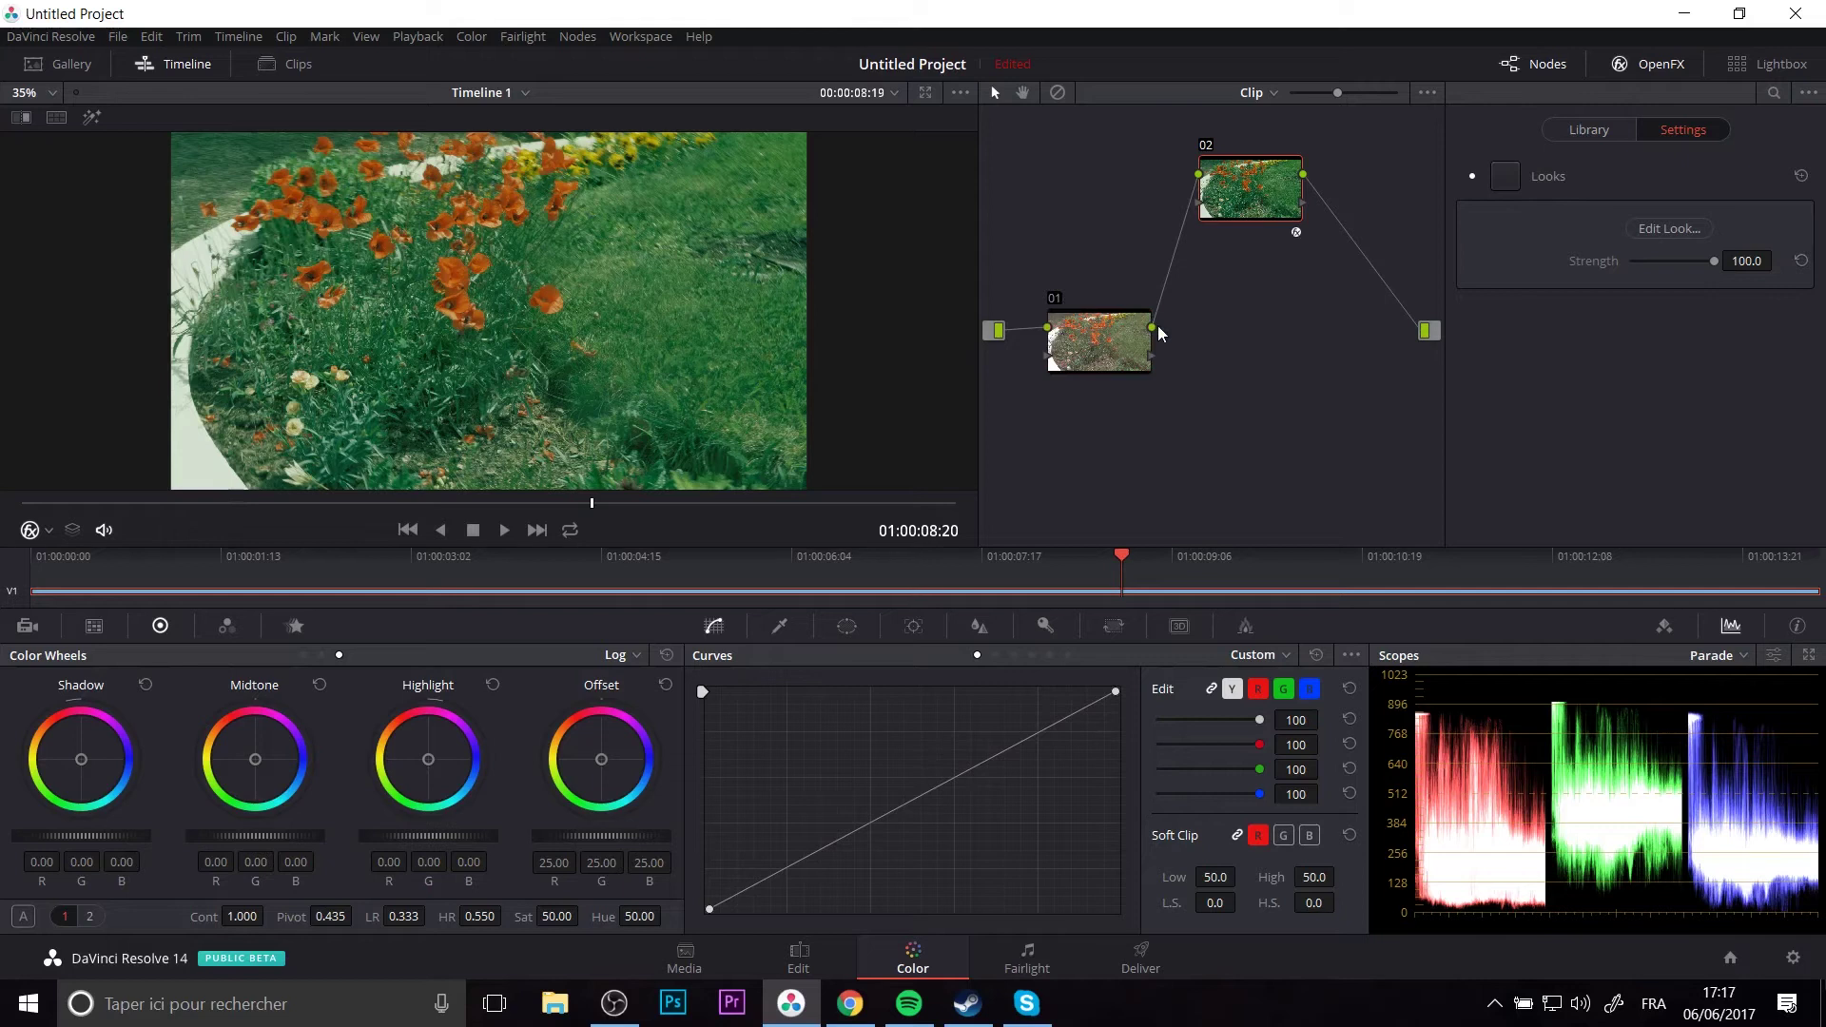
mouse_move(1268, 198)
left_mouse_down()
mouse_move(1221, 212)
mouse_move(1236, 201)
left_mouse_up()
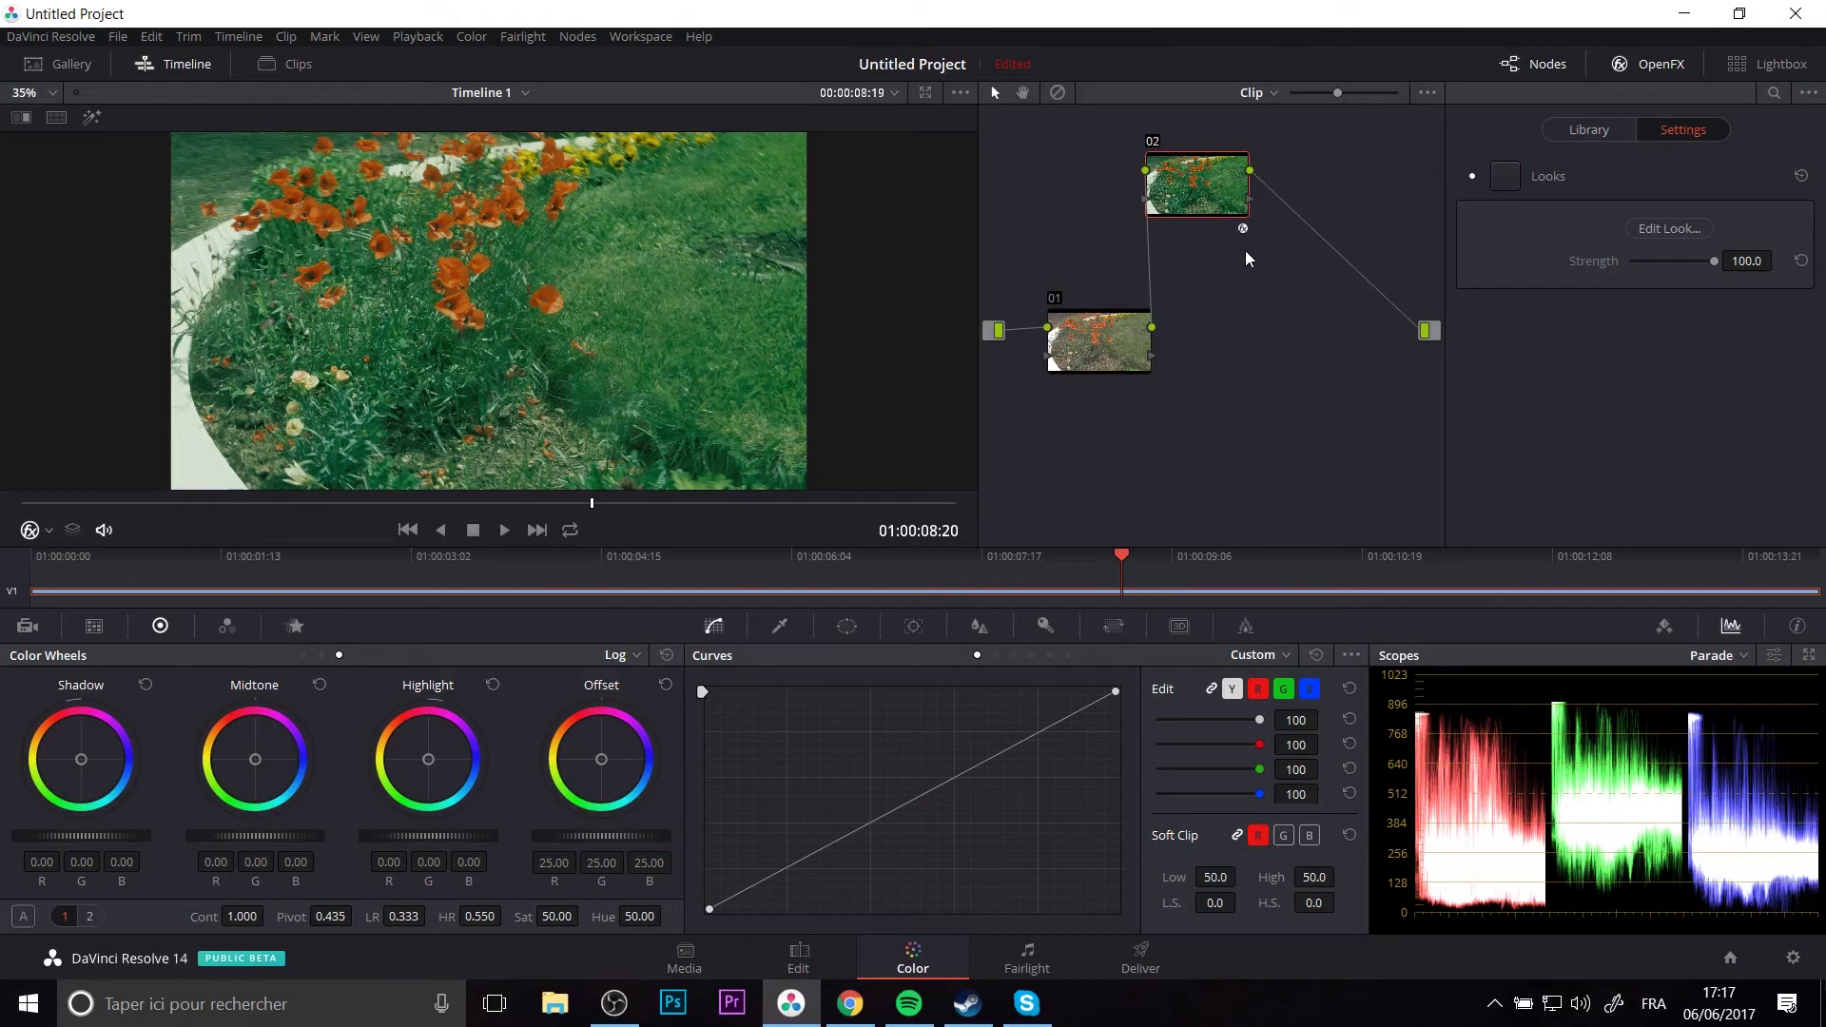
key("alt+s")
right_click(1343, 193)
mouse_move(1409, 384)
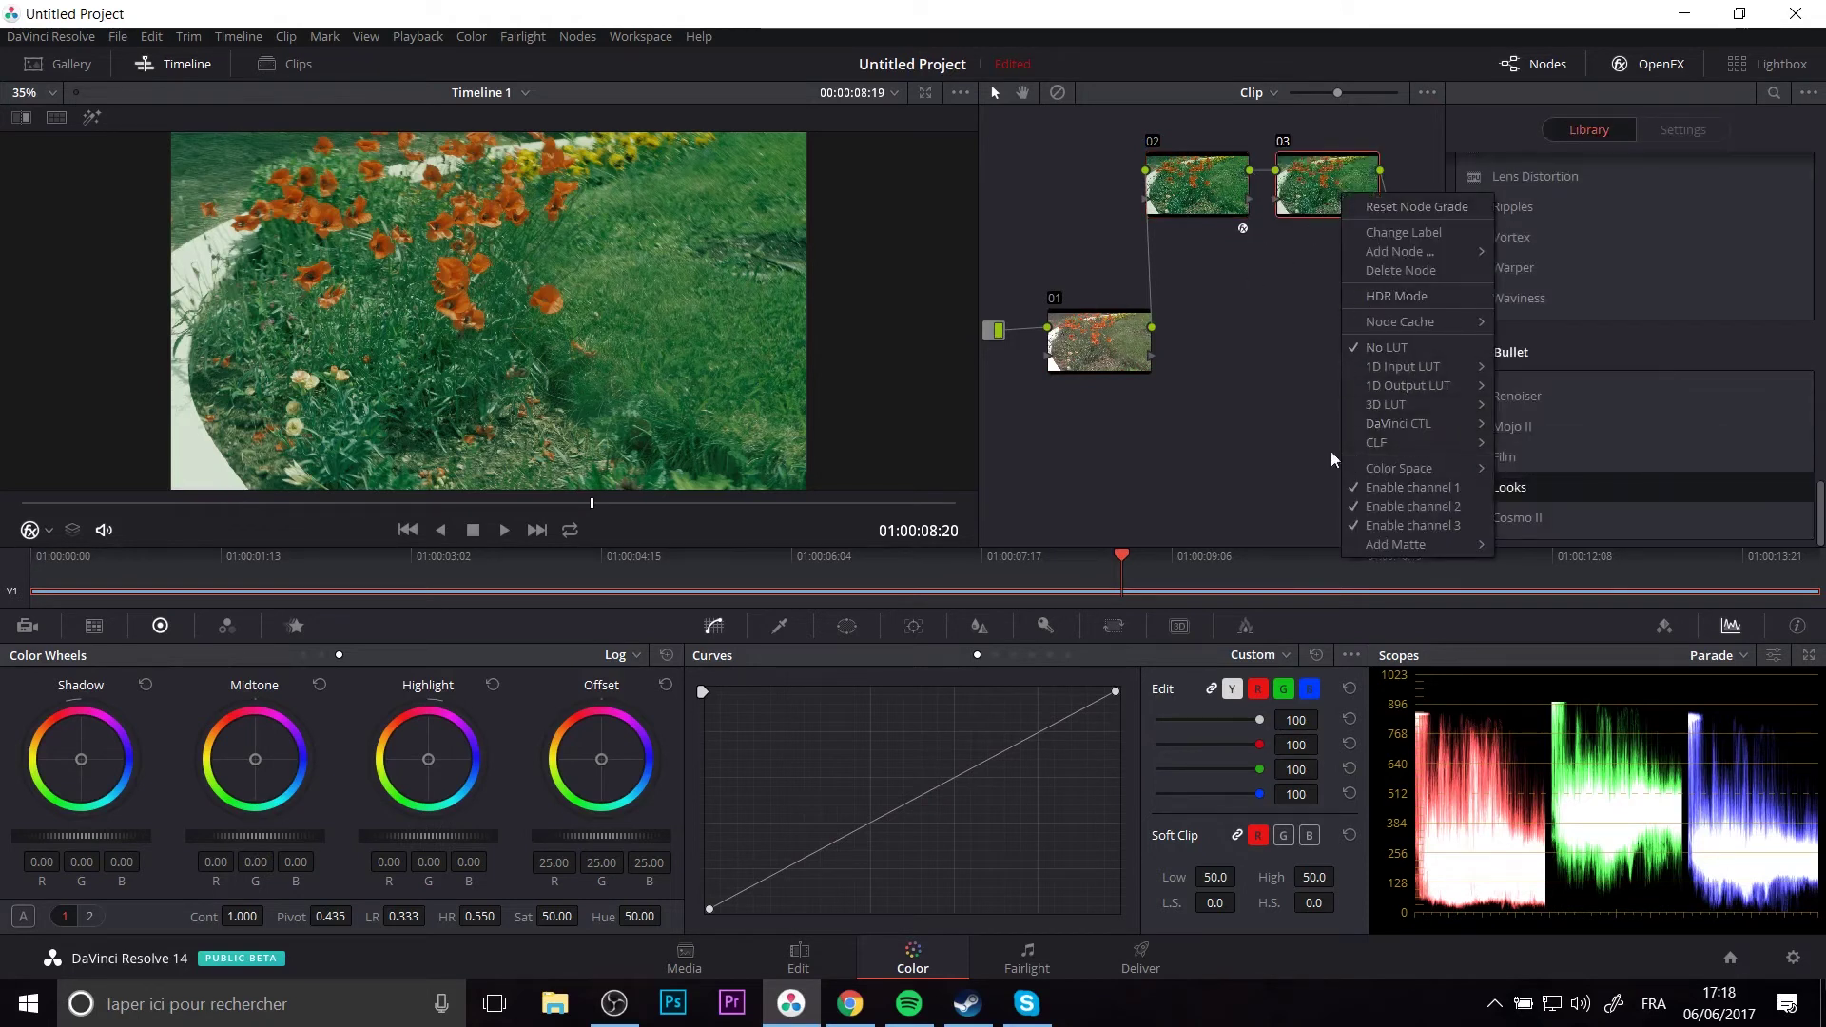
left_click(1237, 346)
left_click_drag(1326, 224, 1253, 356)
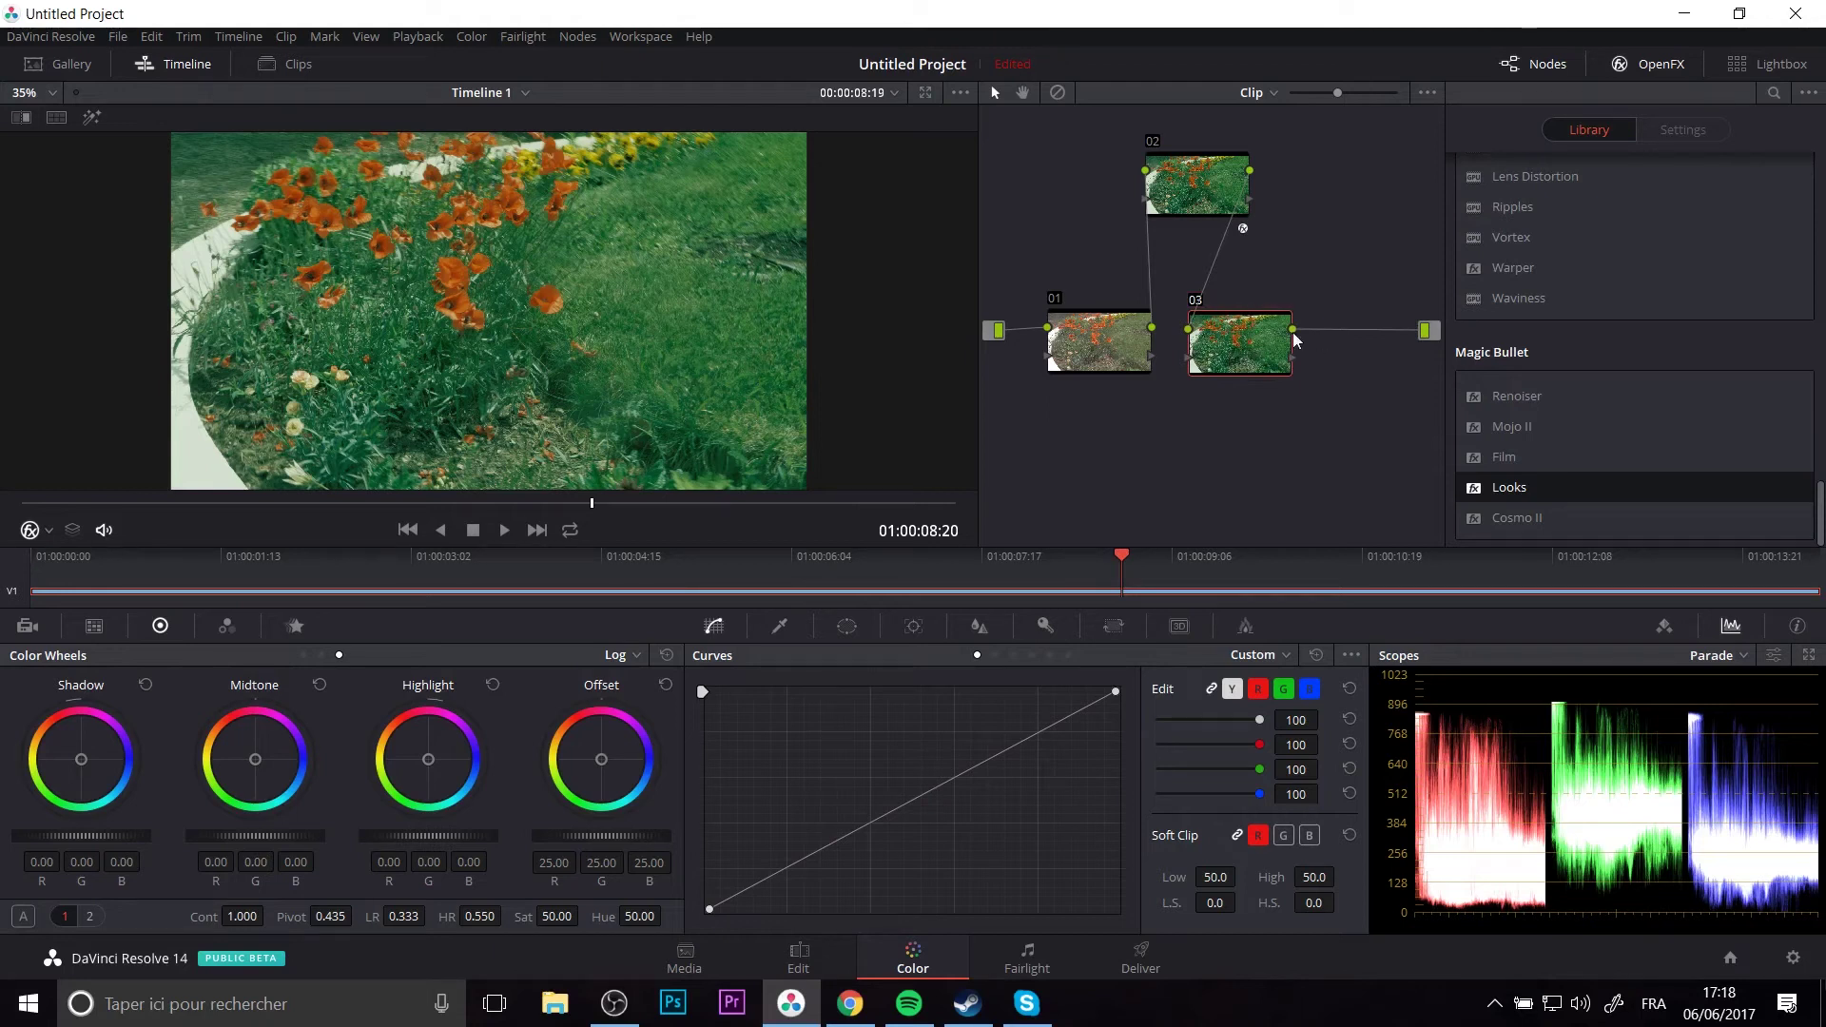
Close the OpenFX library to widen the node graph and spread nodes 02 and 03 apart.
left_click(1640, 71)
left_click_drag(1235, 352, 1421, 340)
mouse_move(1233, 201)
left_mouse_down()
mouse_move(1273, 207)
mouse_move(1243, 196)
left_mouse_up()
left_click_drag(1412, 334, 1433, 226)
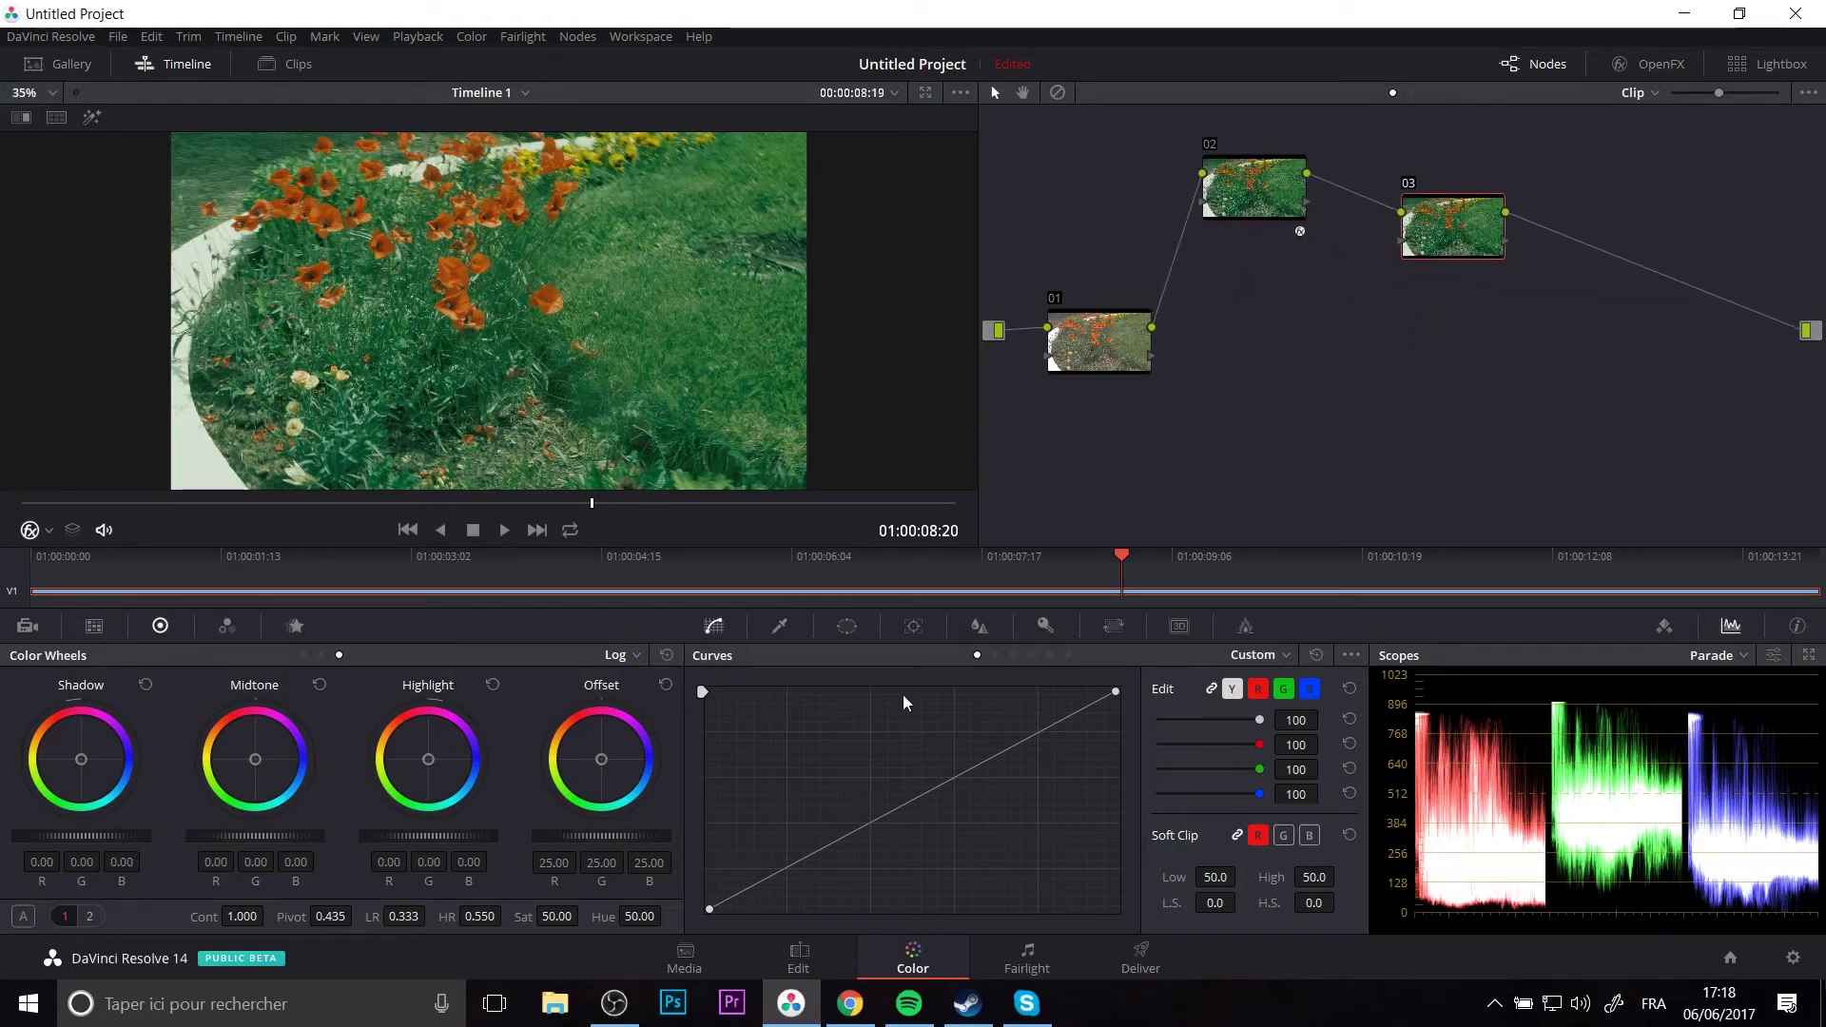
Shape a gentle three-point S-curve on node 03 and set its contrast to 1.040 and saturation to 58.60.
left_click(903, 797)
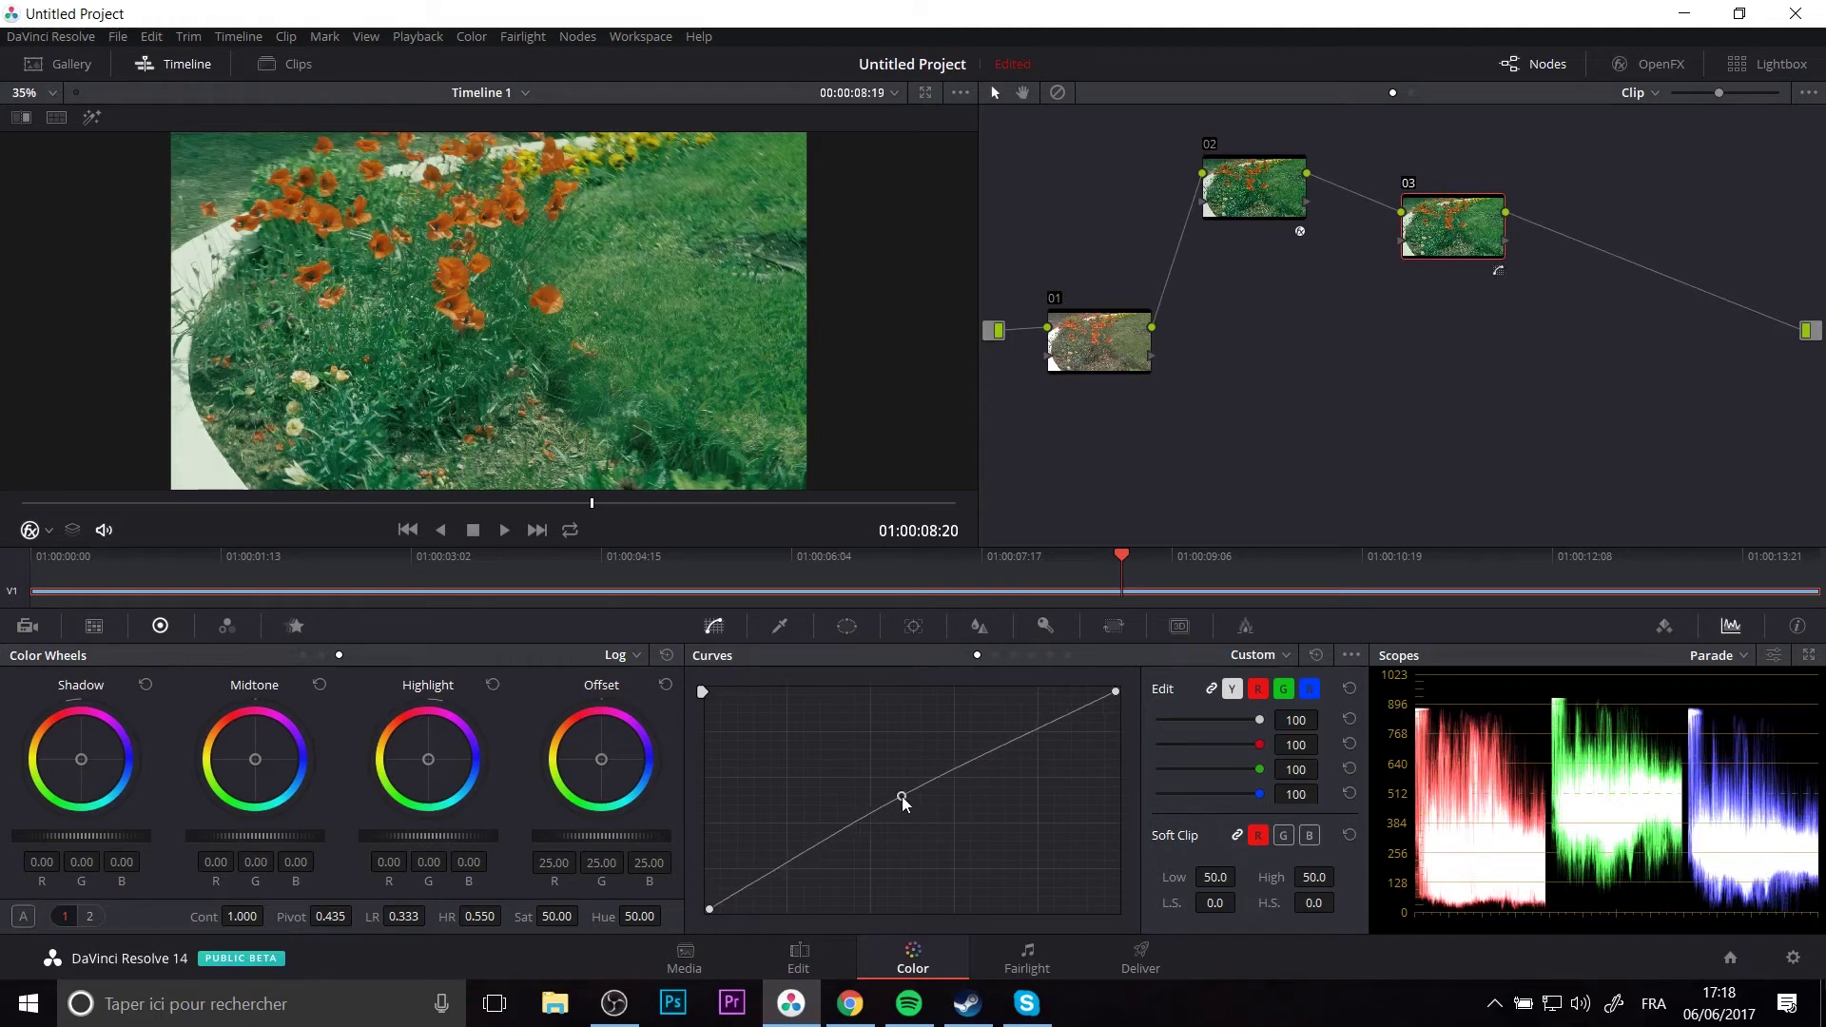
left_click_drag(1051, 725, 1054, 717)
left_click_drag(742, 892, 741, 899)
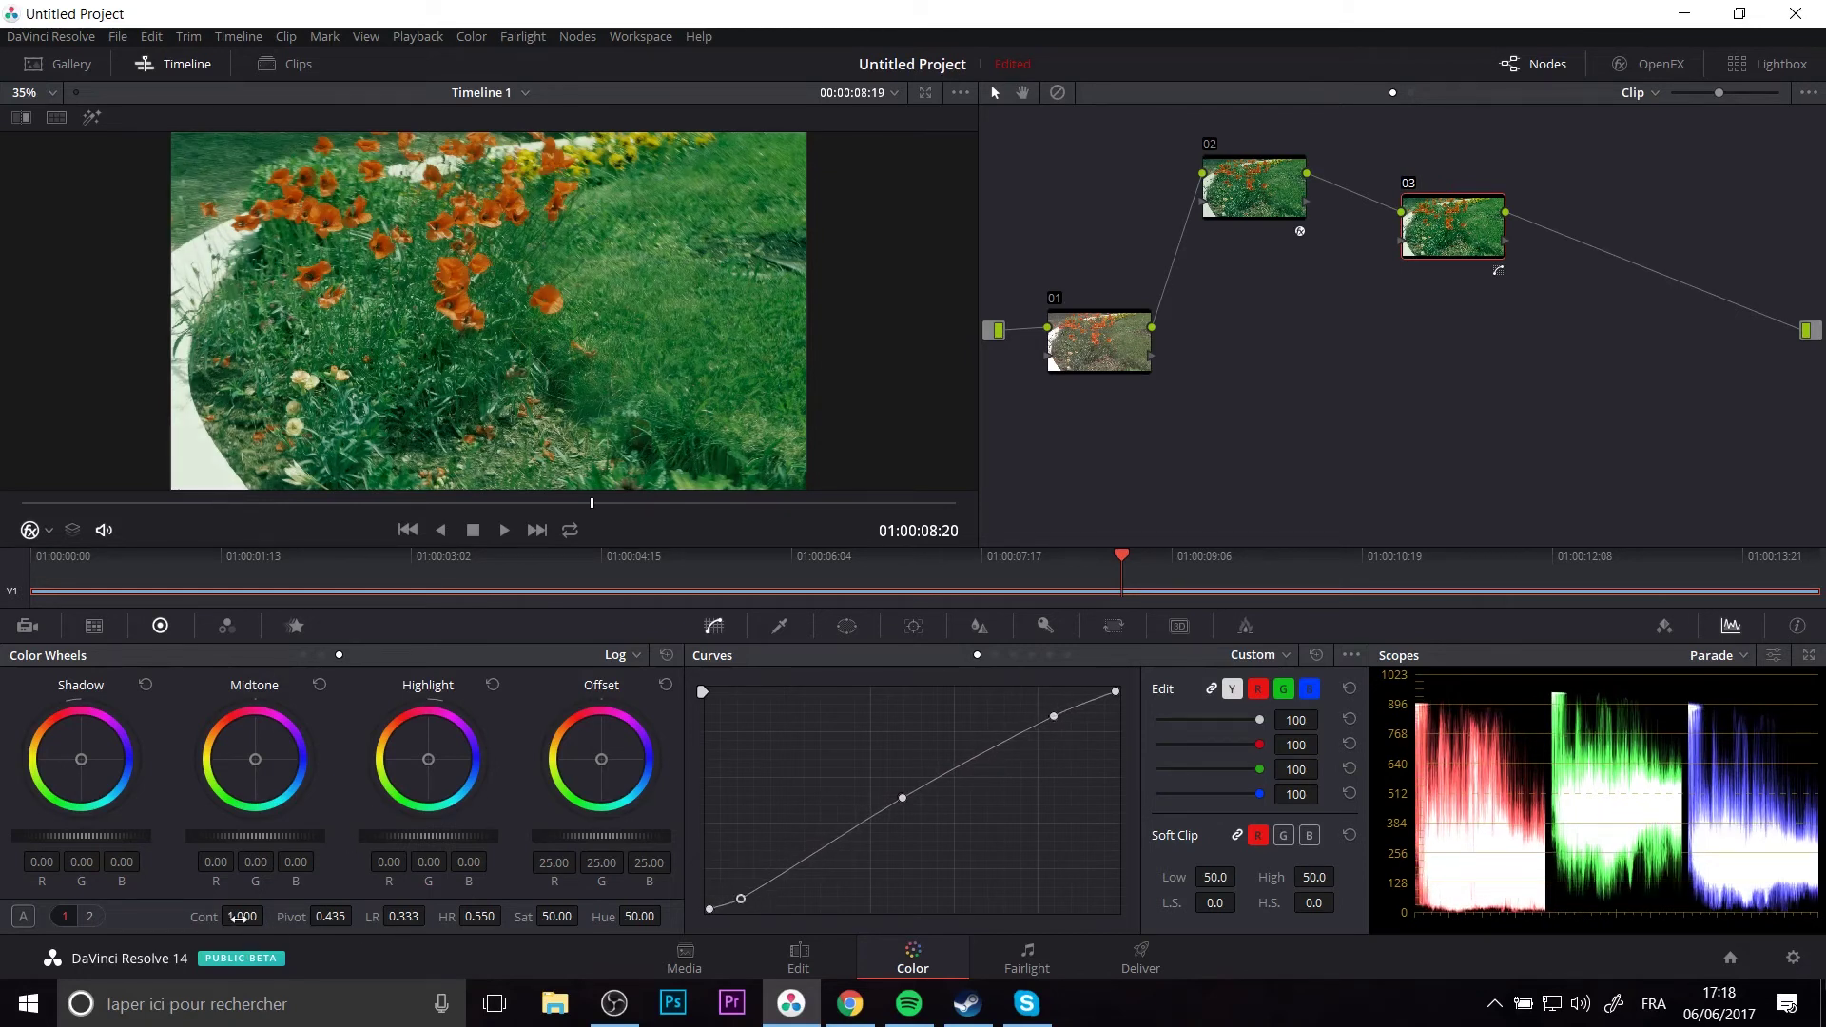
left_click_drag(240, 917, 237, 917)
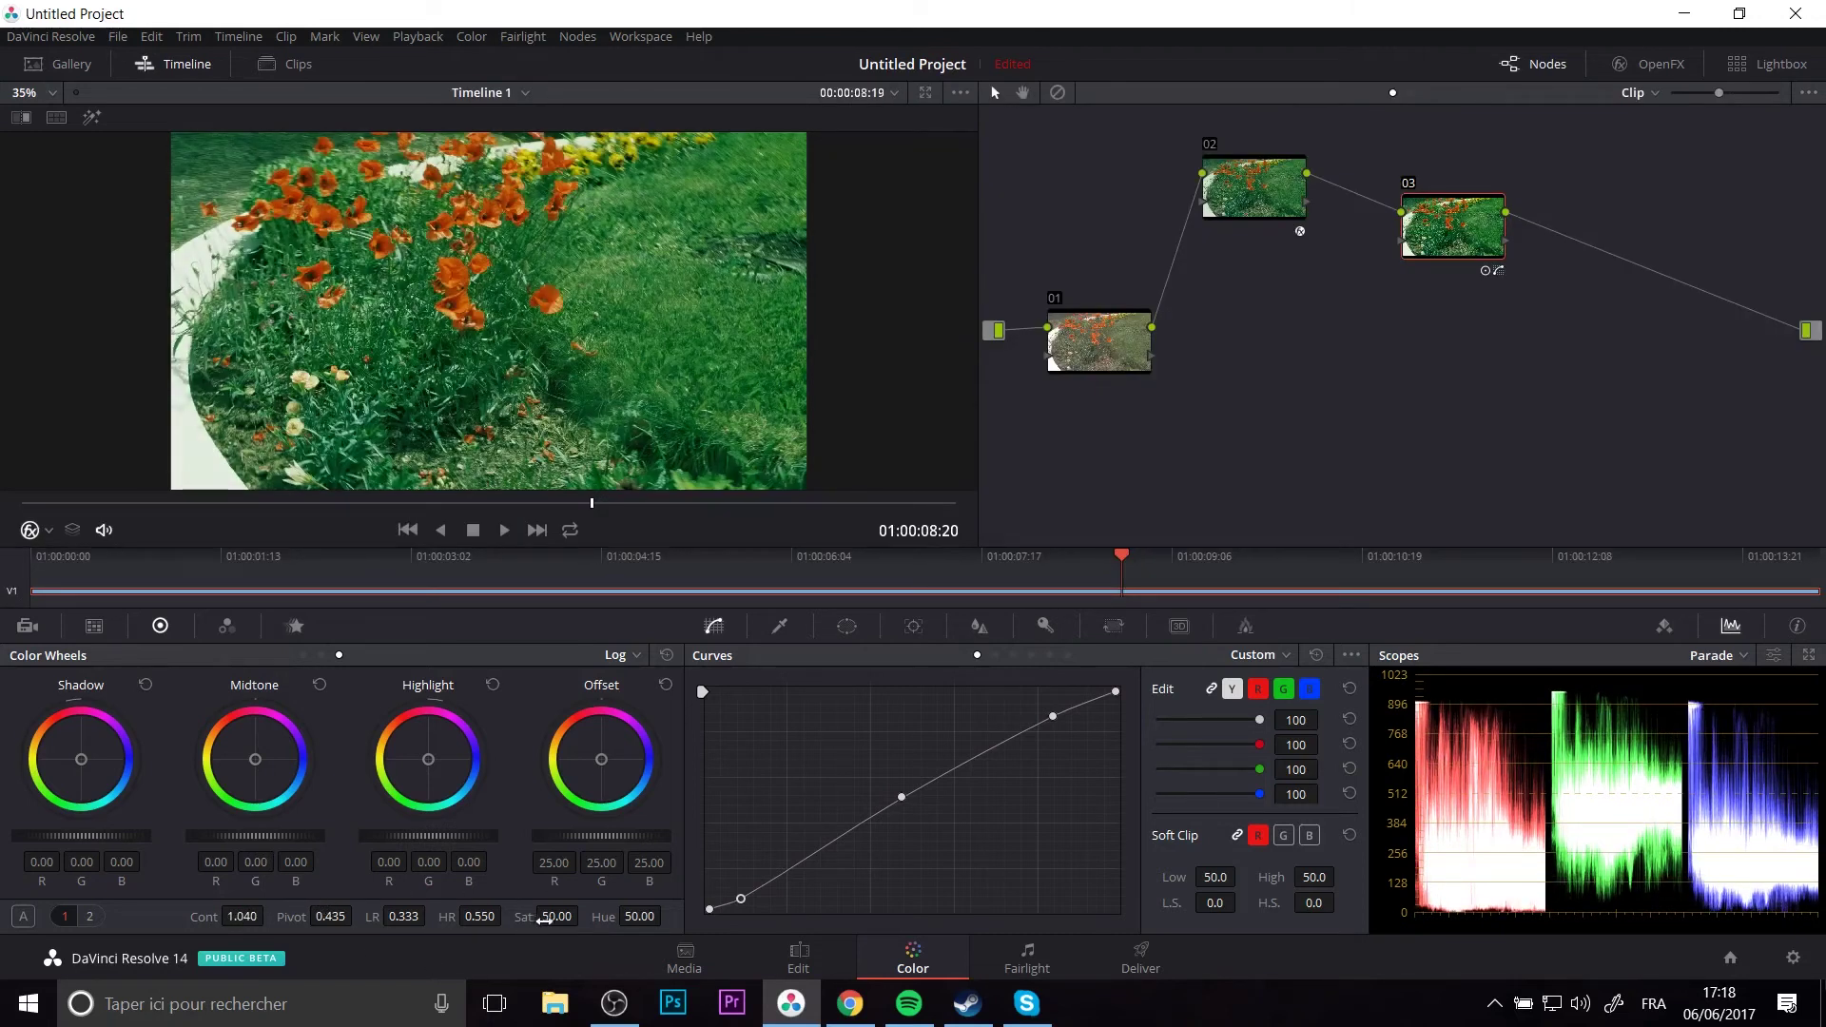
left_click_drag(584, 915, 584, 917)
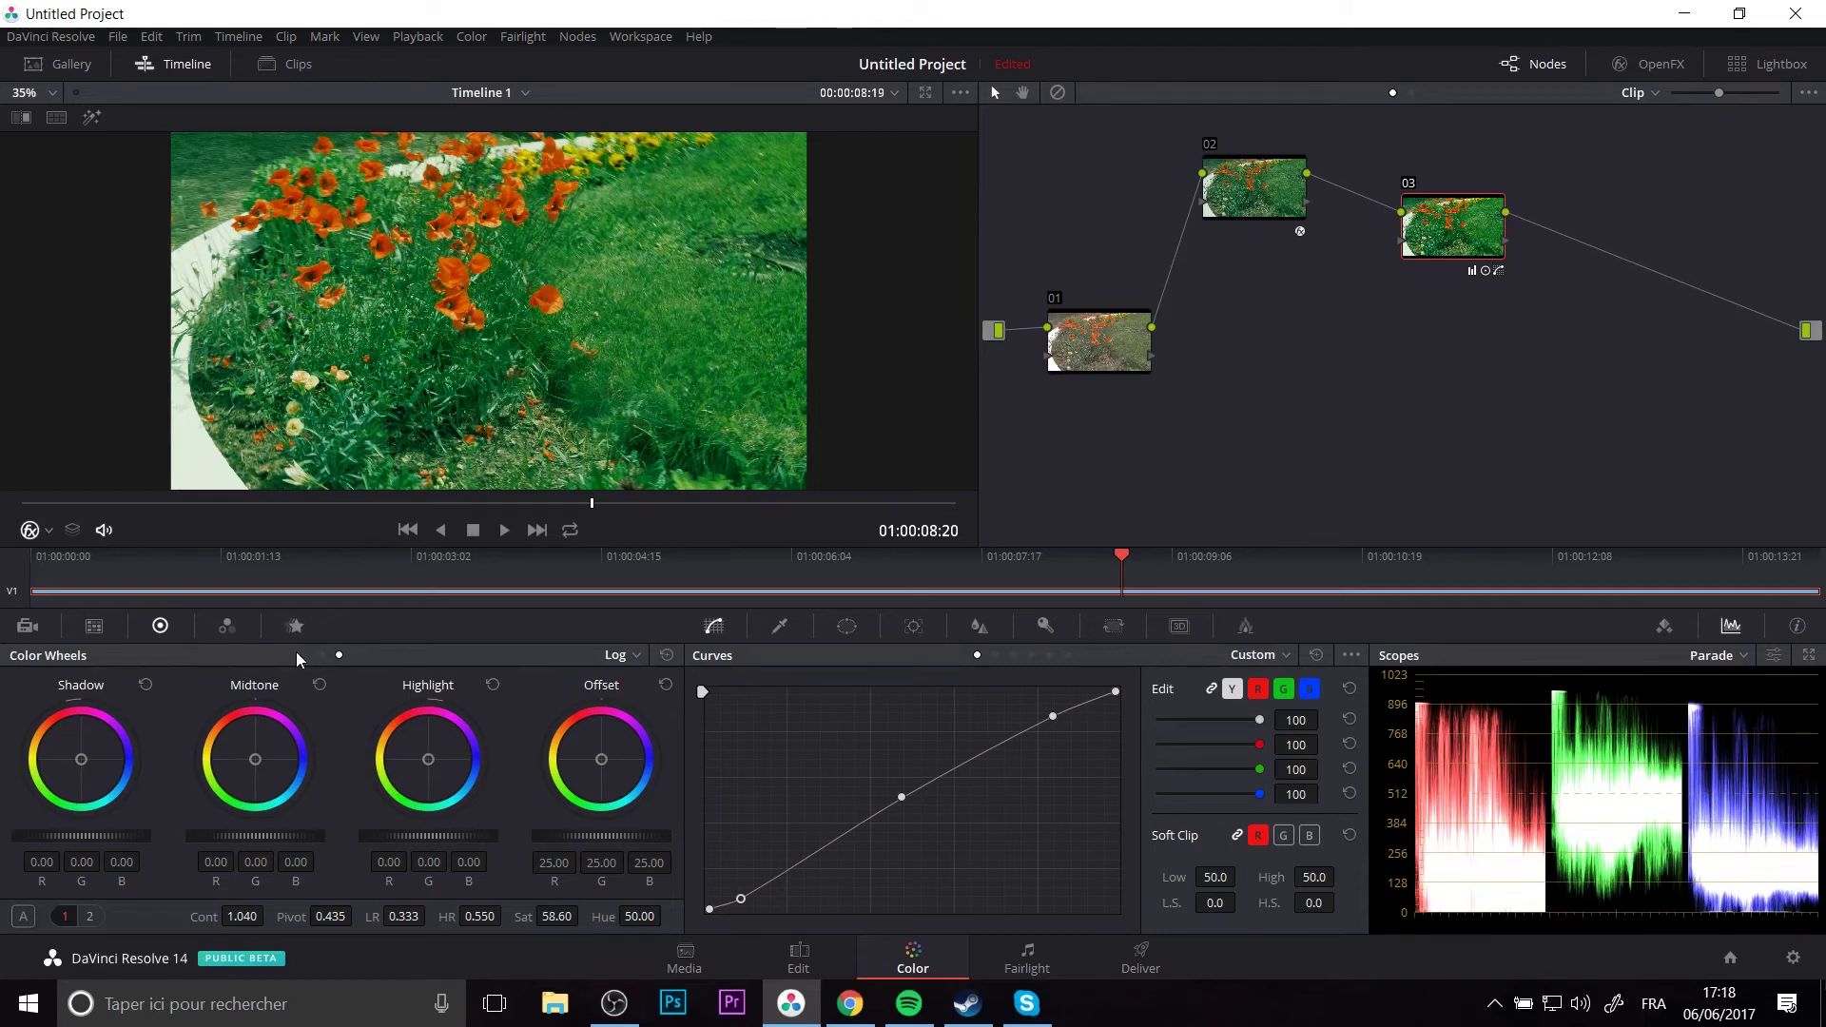
Switch node 03's color wheels to Primaries and set gain to 0.96, lift to 0.05 and contrast to 1.262.
left_click(320, 654)
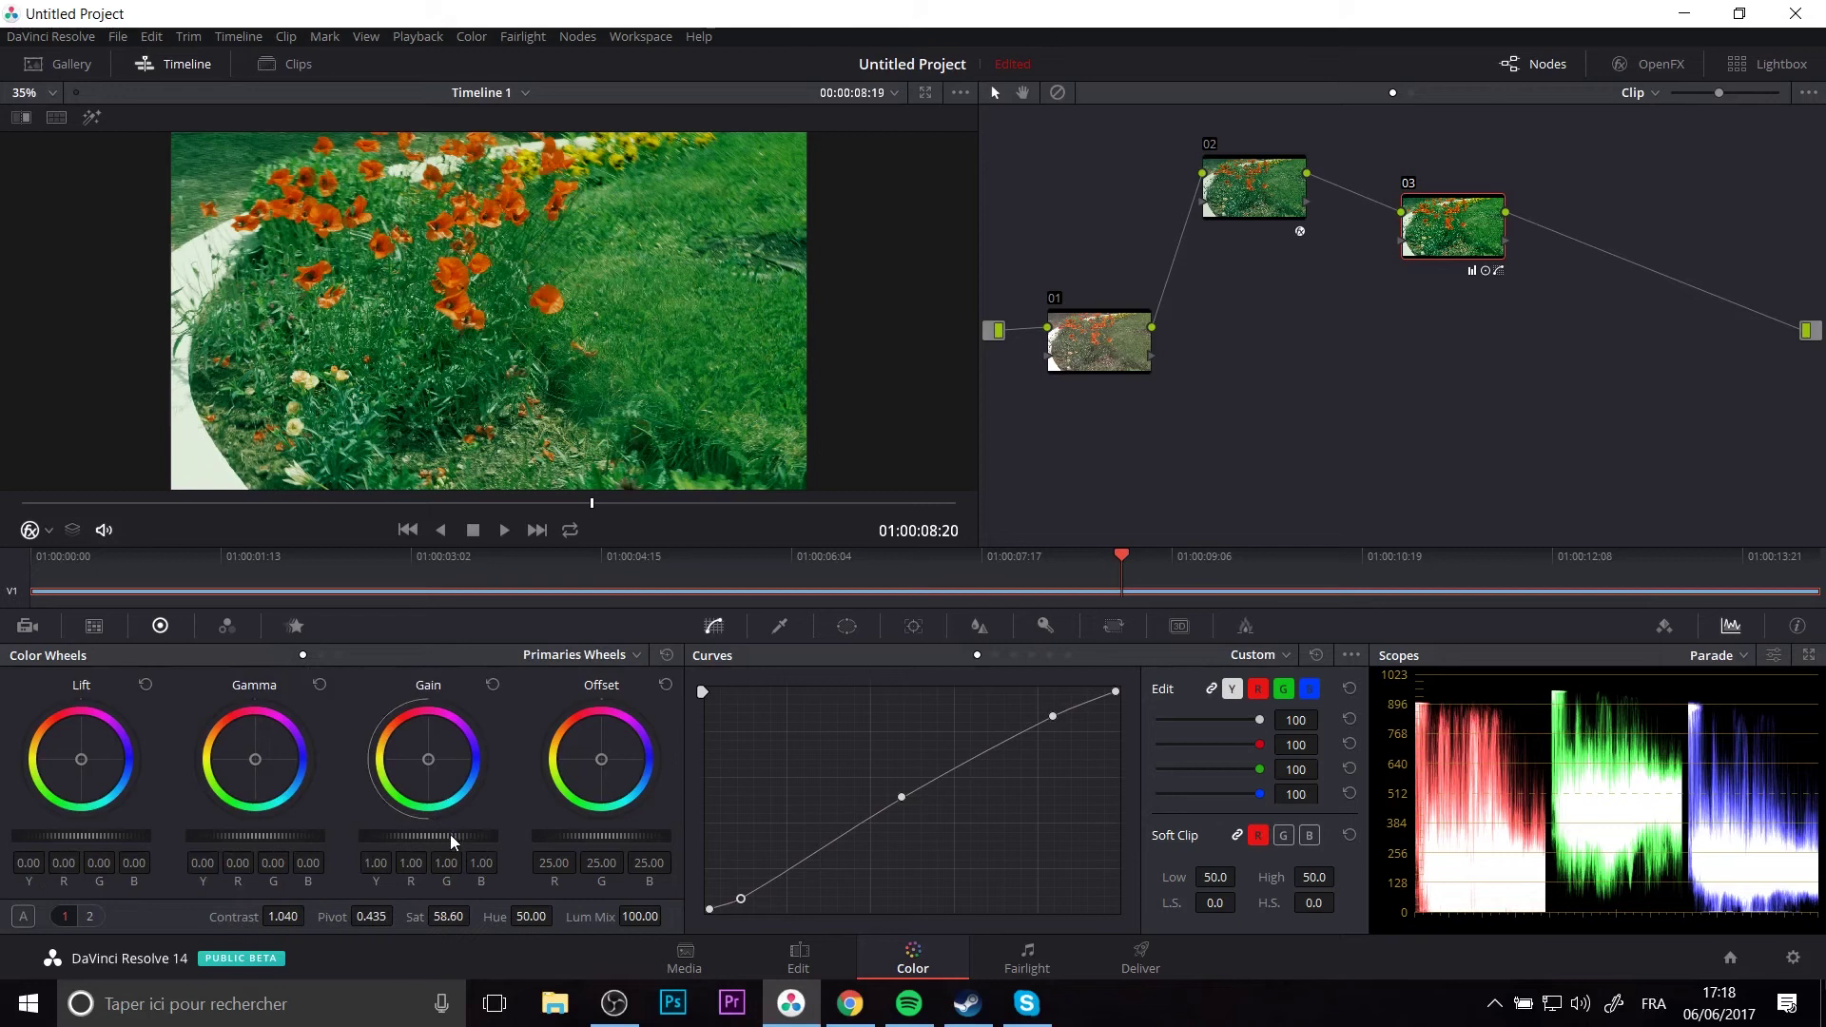
left_click_drag(428, 836, 409, 836)
left_click_drag(121, 839, 127, 837)
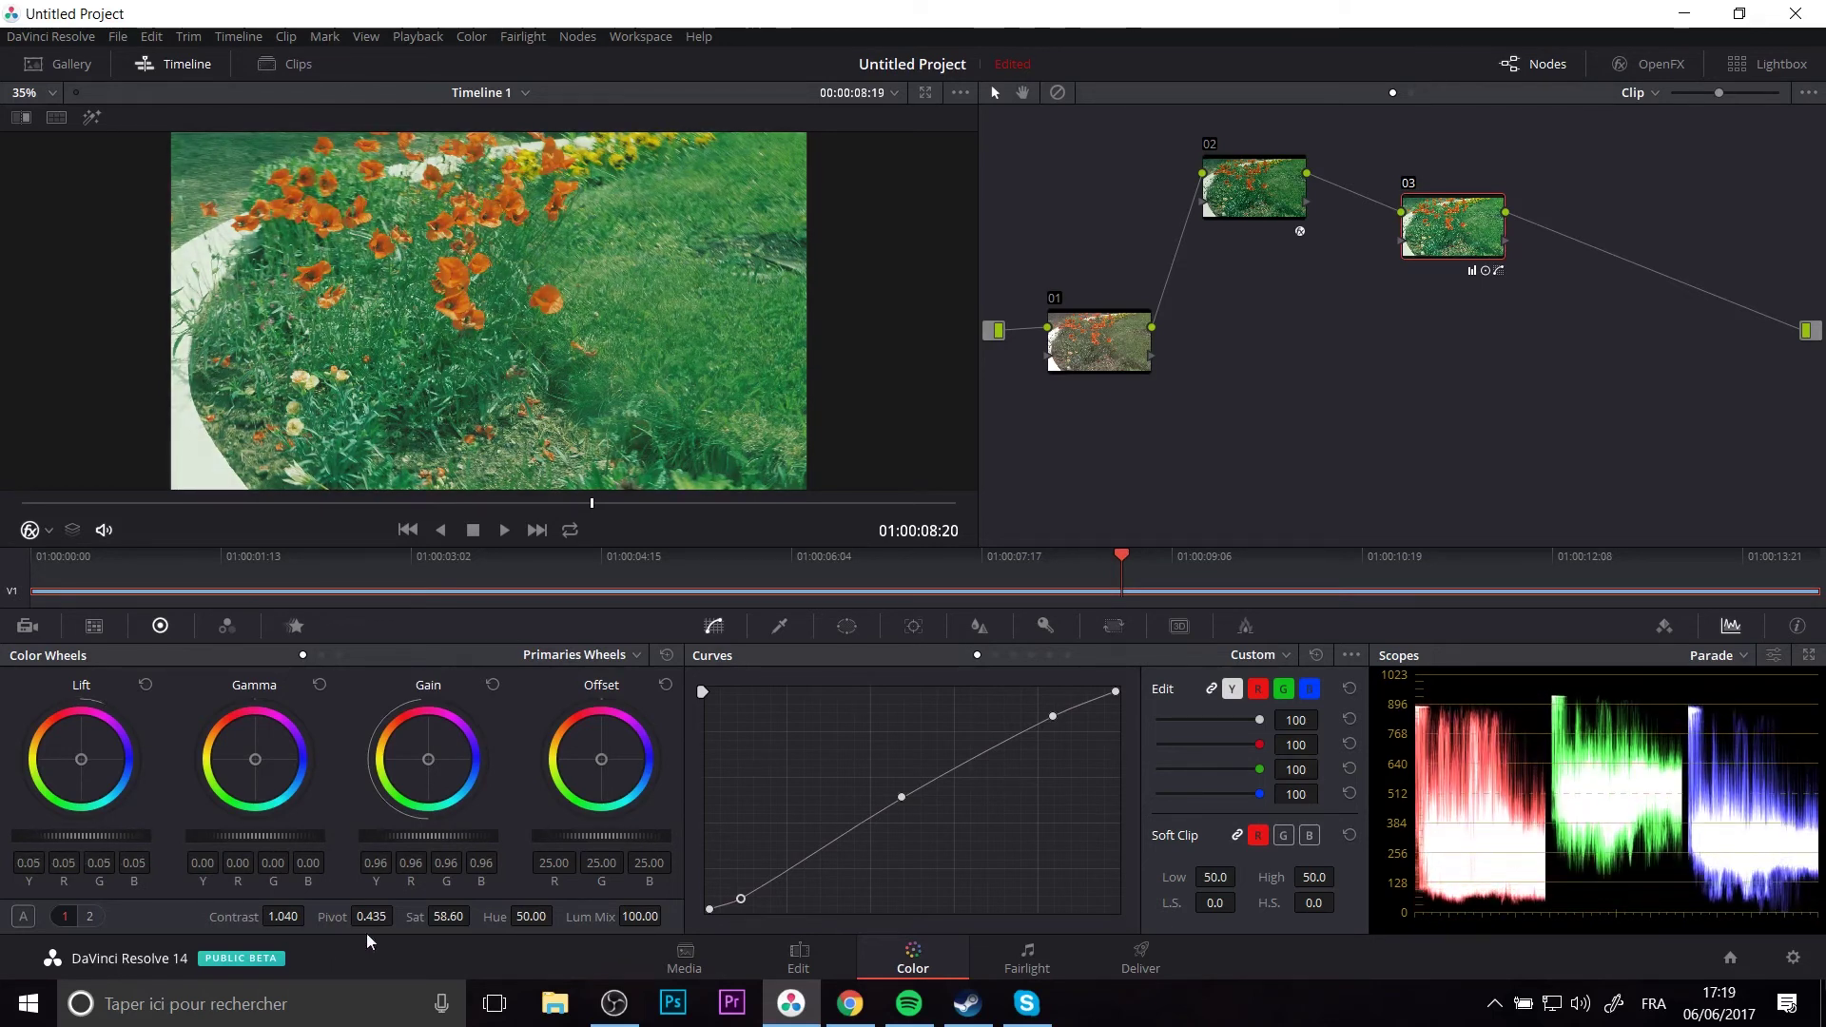
mouse_move(310, 917)
left_mouse_down()
mouse_move(343, 917)
mouse_move(306, 917)
left_mouse_up()
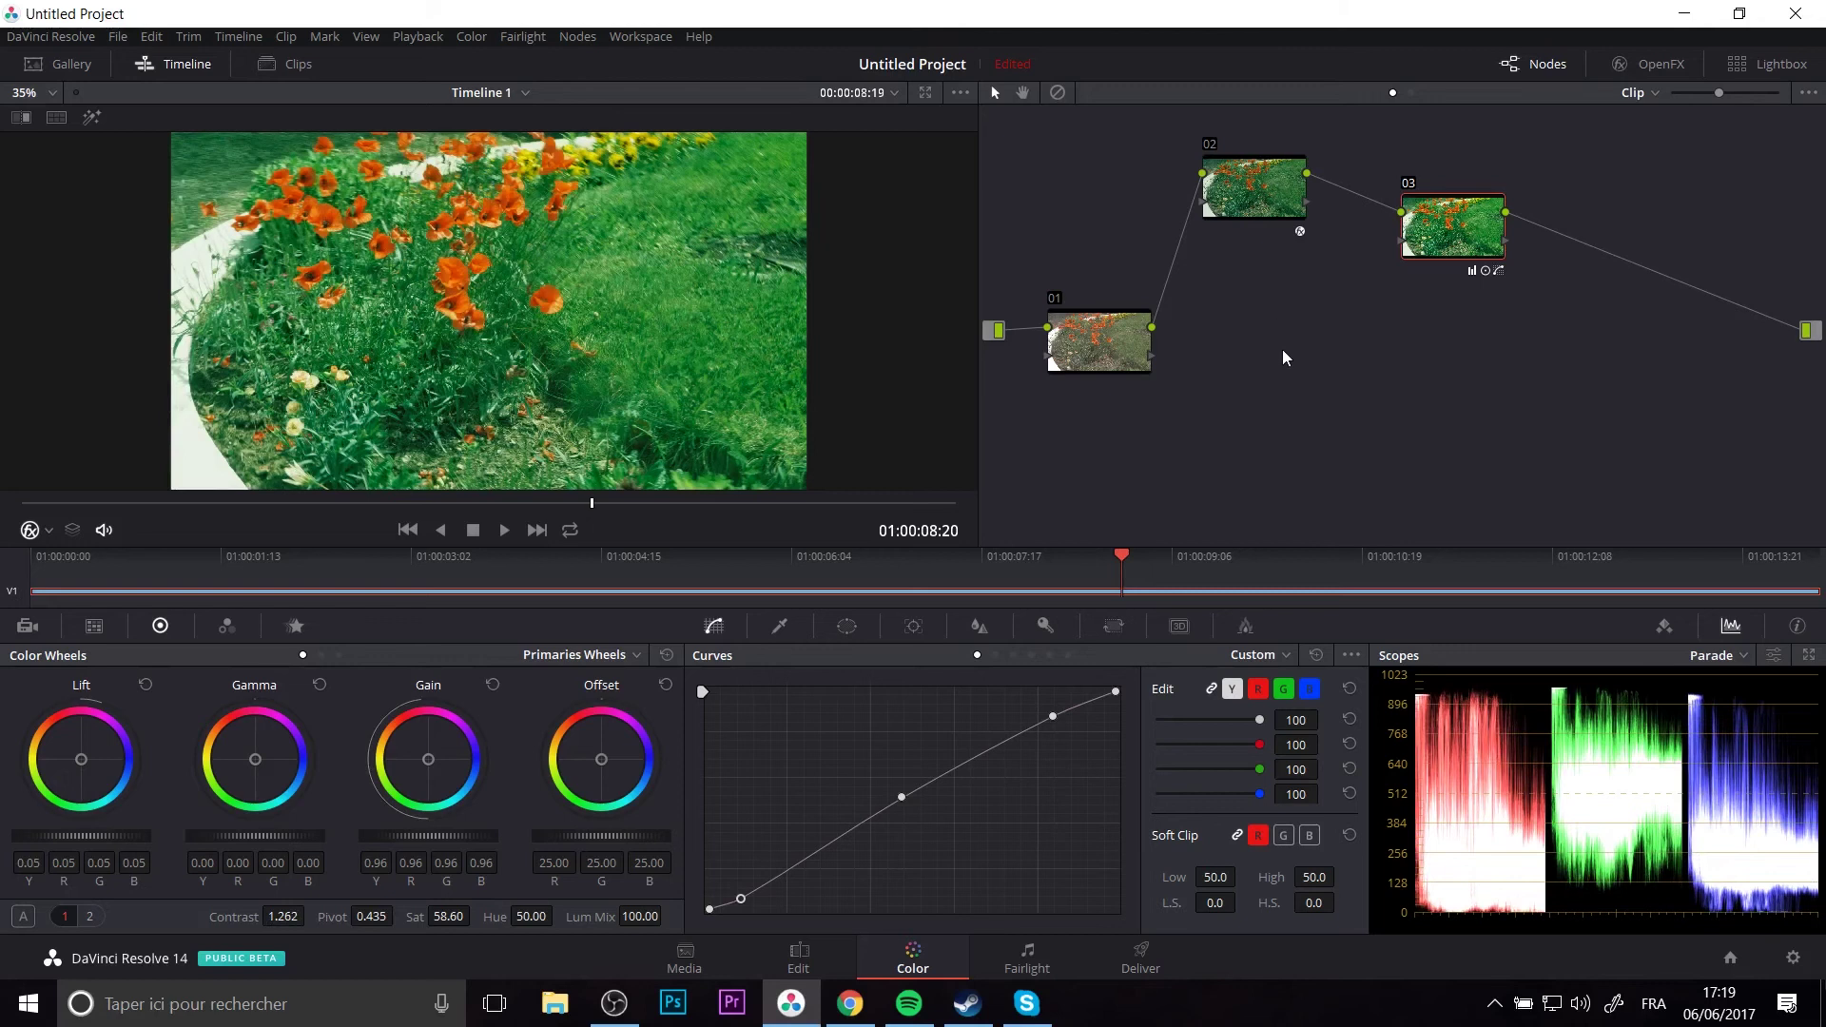
Compare the clip with node 03 bypassed and with all nodes bypassed against the full grade.
key("ctrl+d")
key("ctrl+d")
key("ctrl+d")
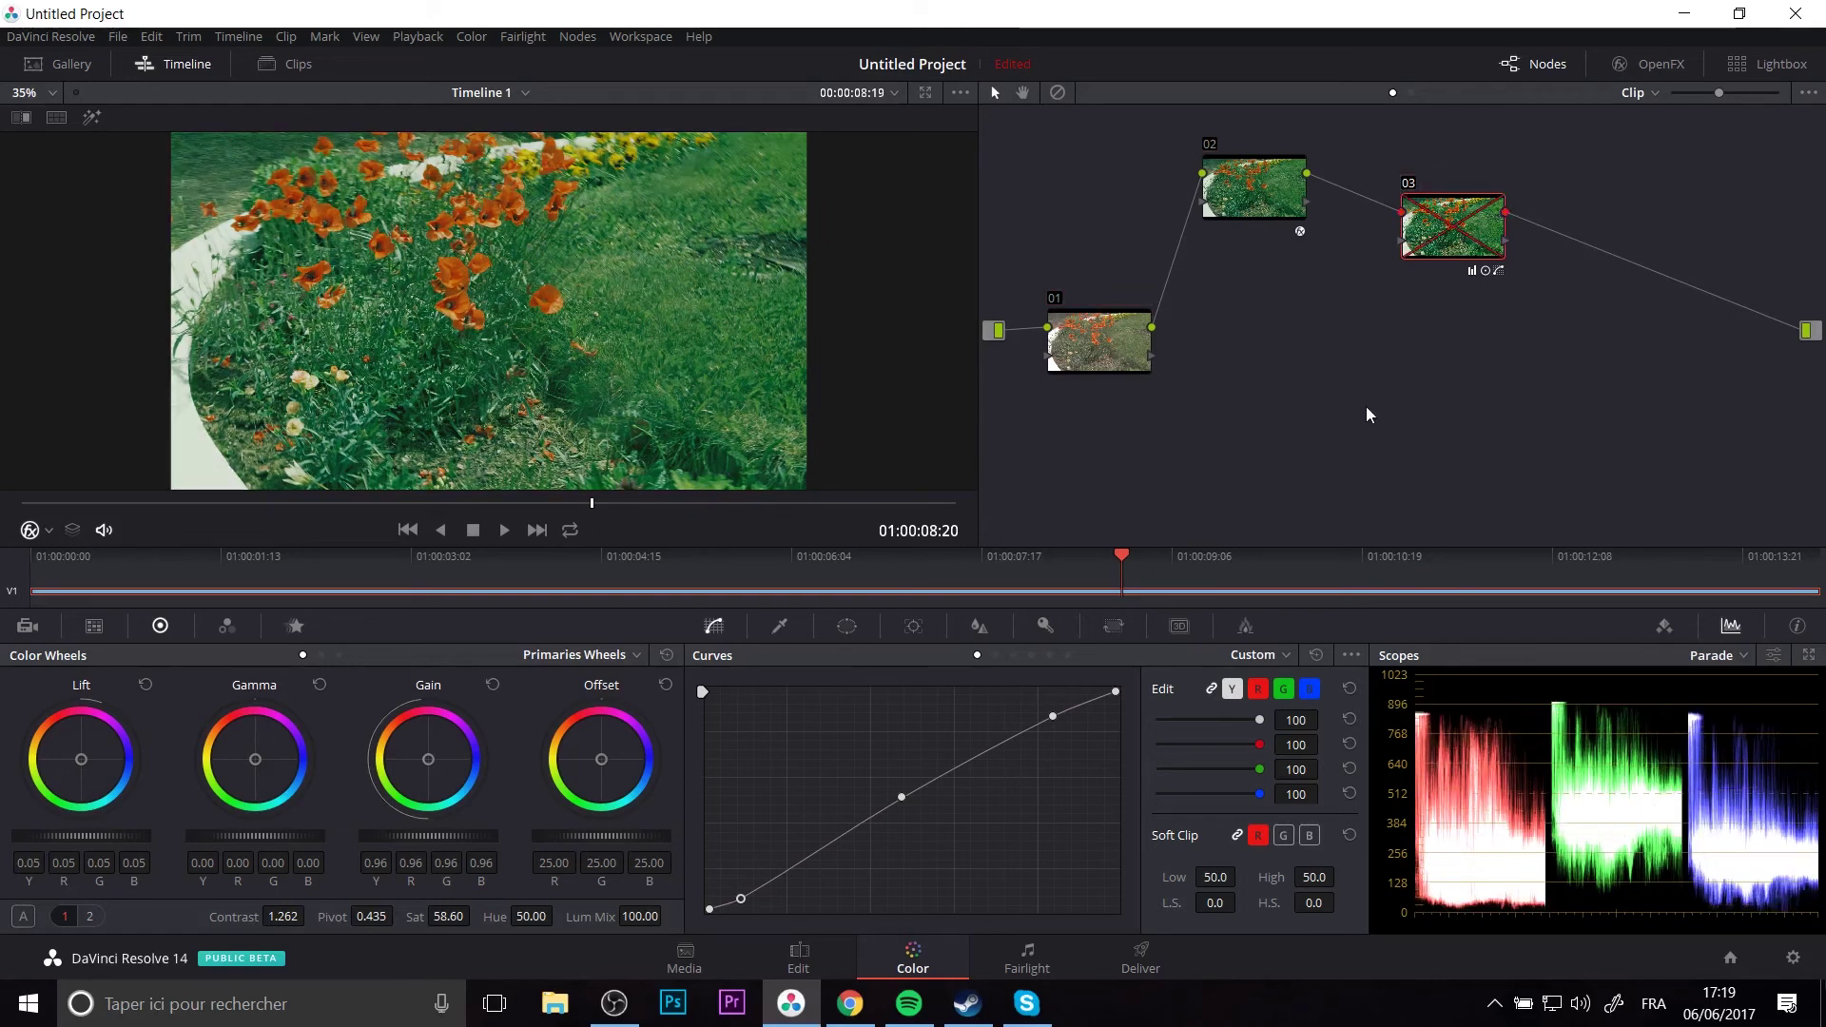
key("ctrl+d")
key("alt+d")
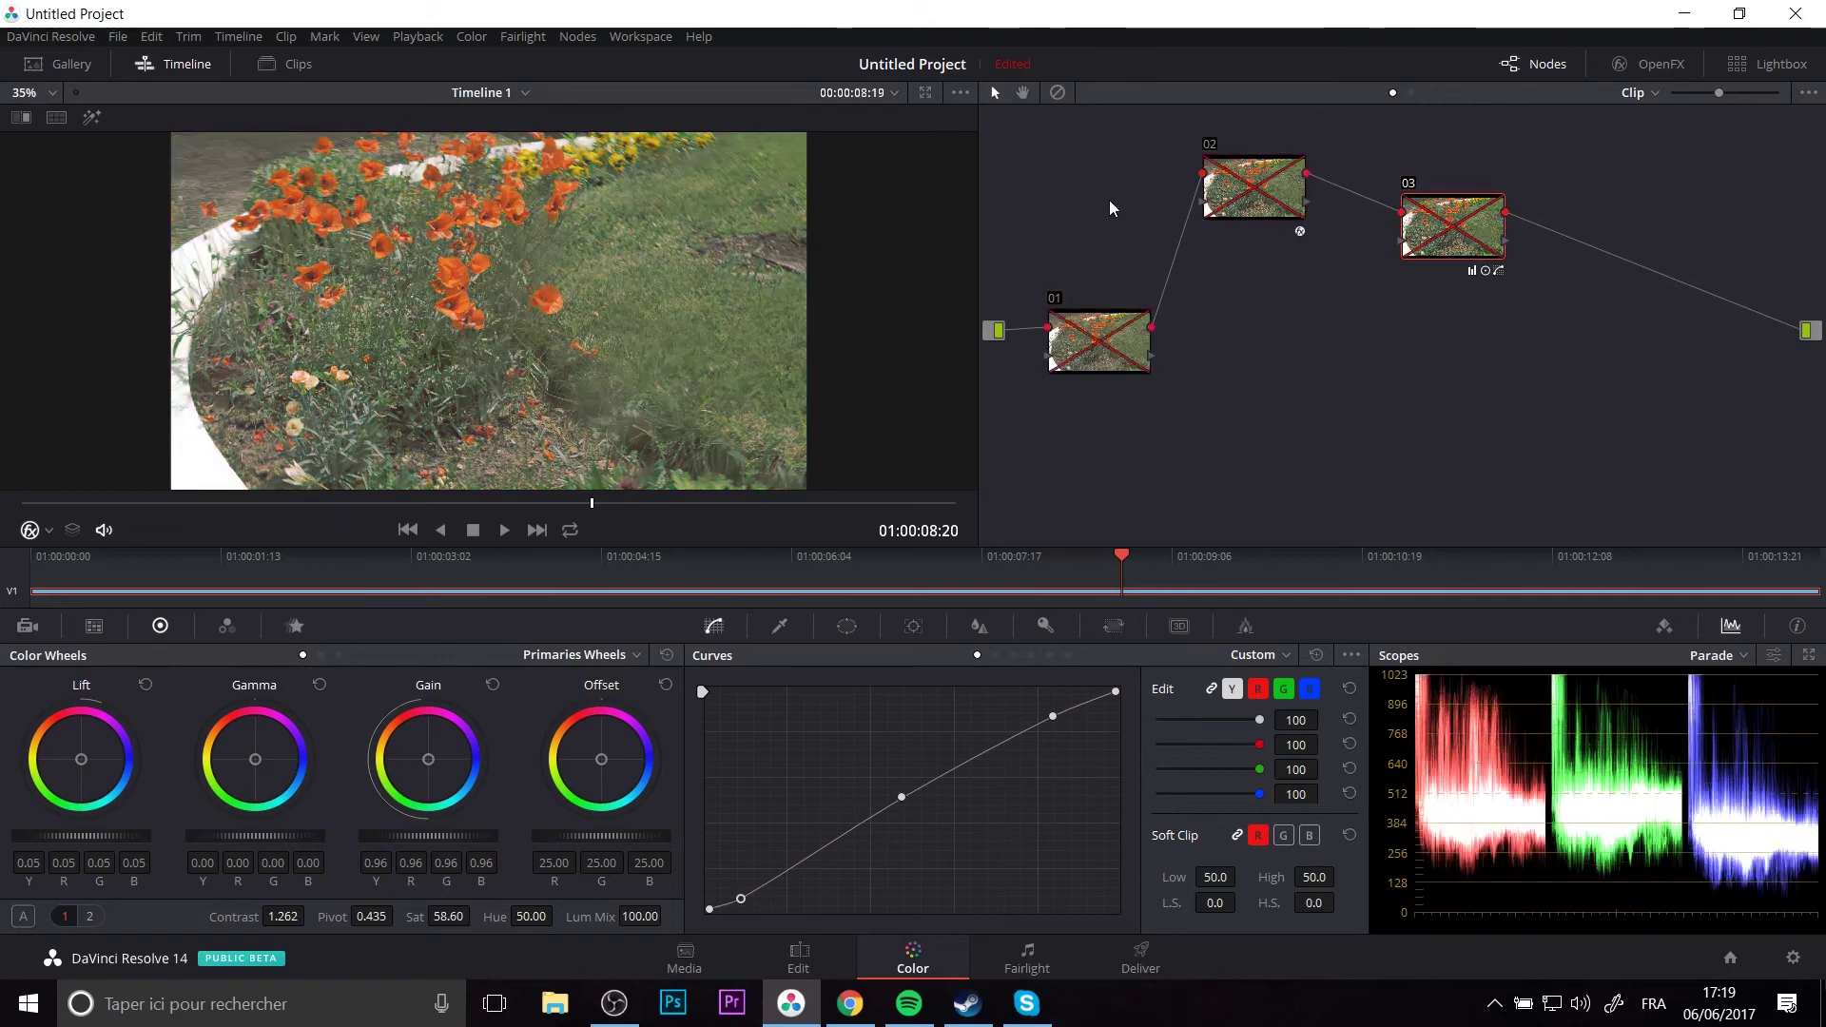
key("alt+d")
key("alt+d")
key("alt+d")
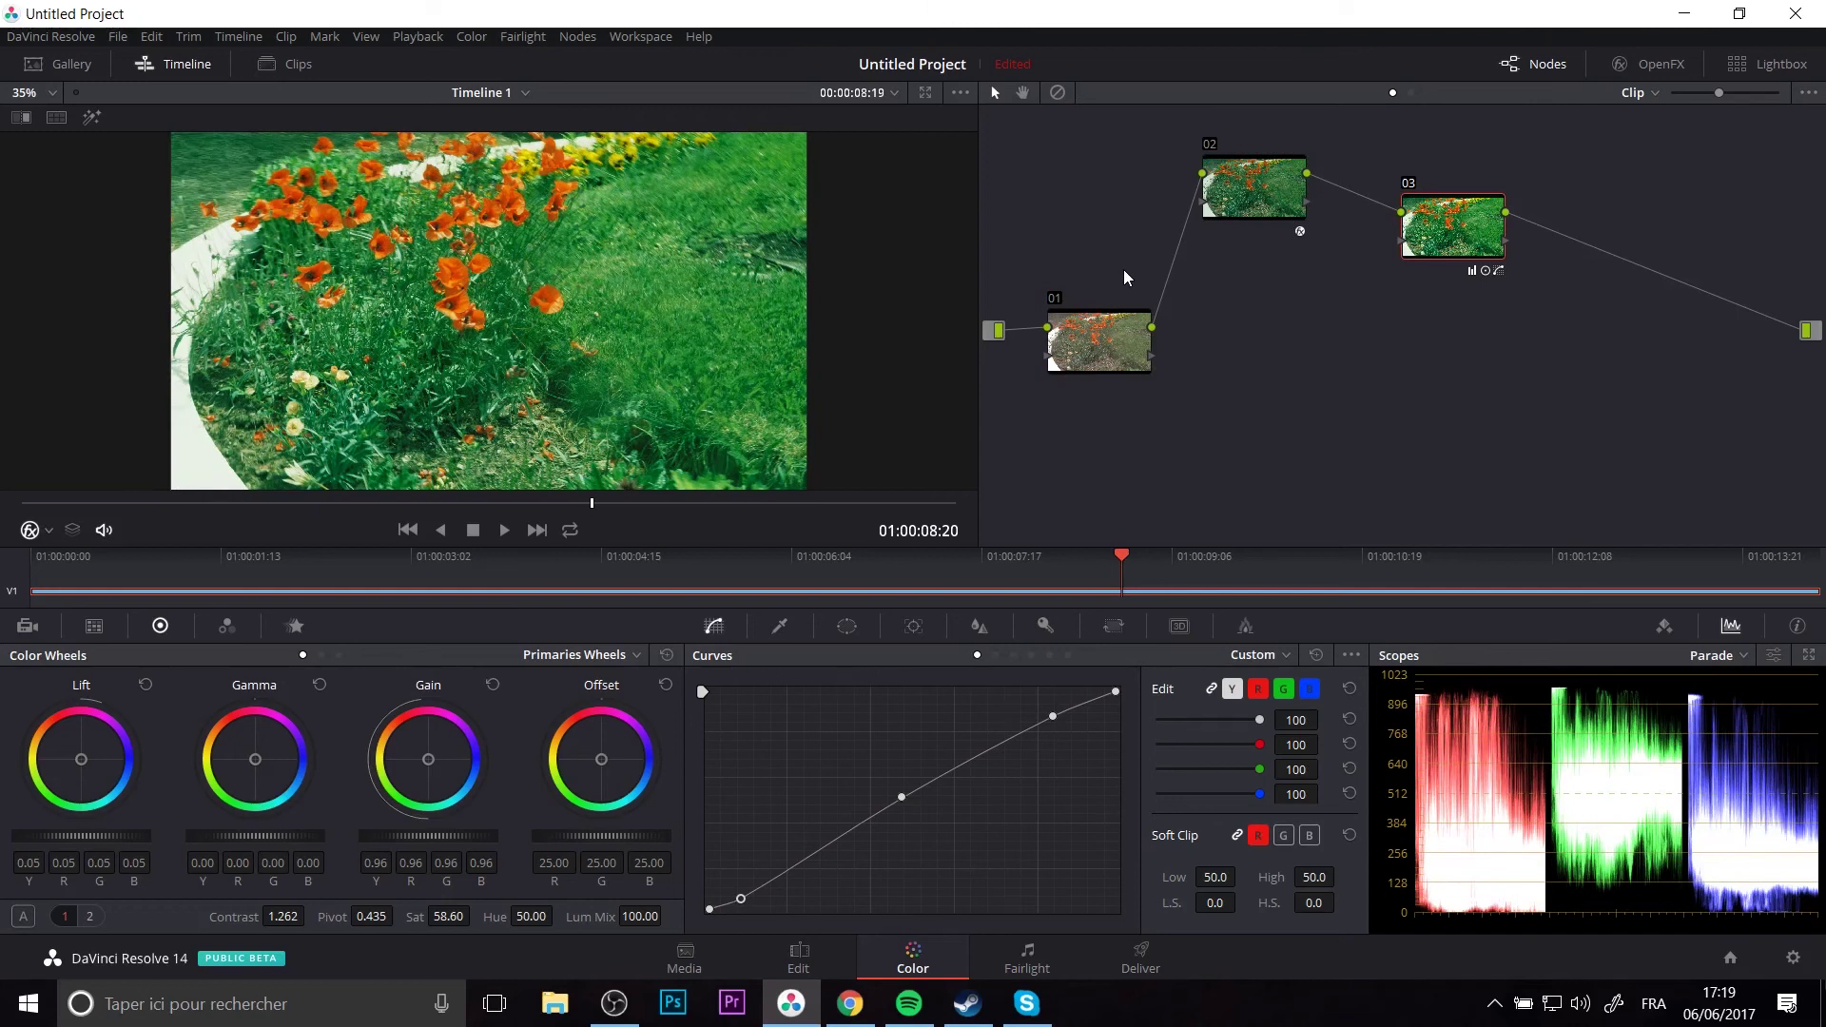